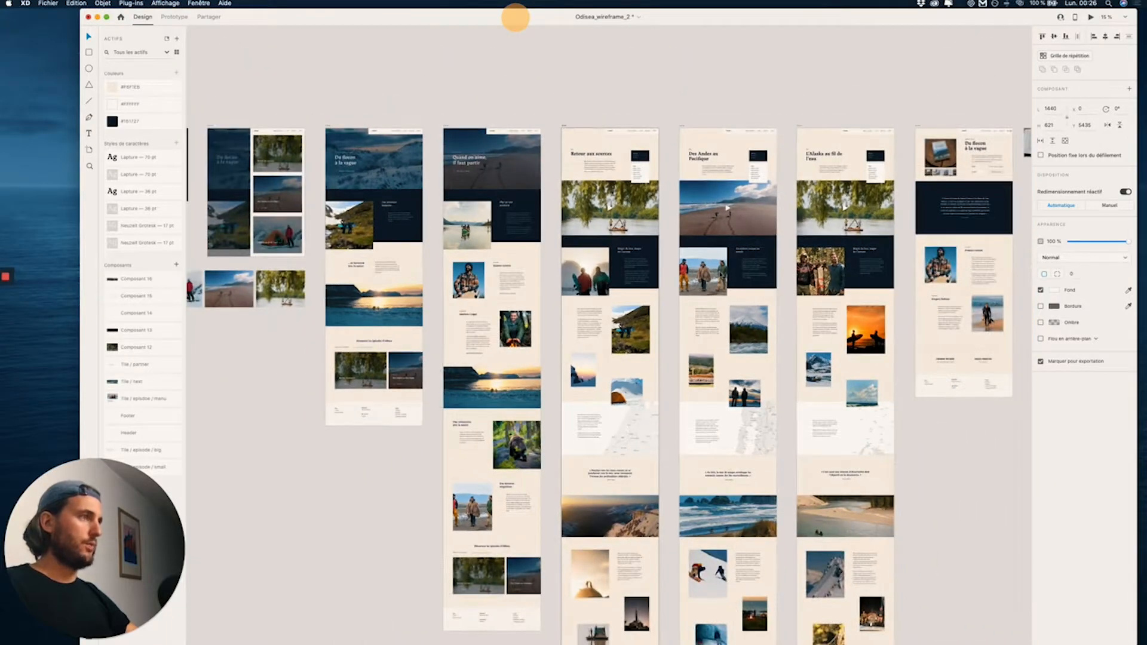
Examine the site's page artboards and compare the titles of the three Episode_inside pages
scroll(719, 273, up, 3)
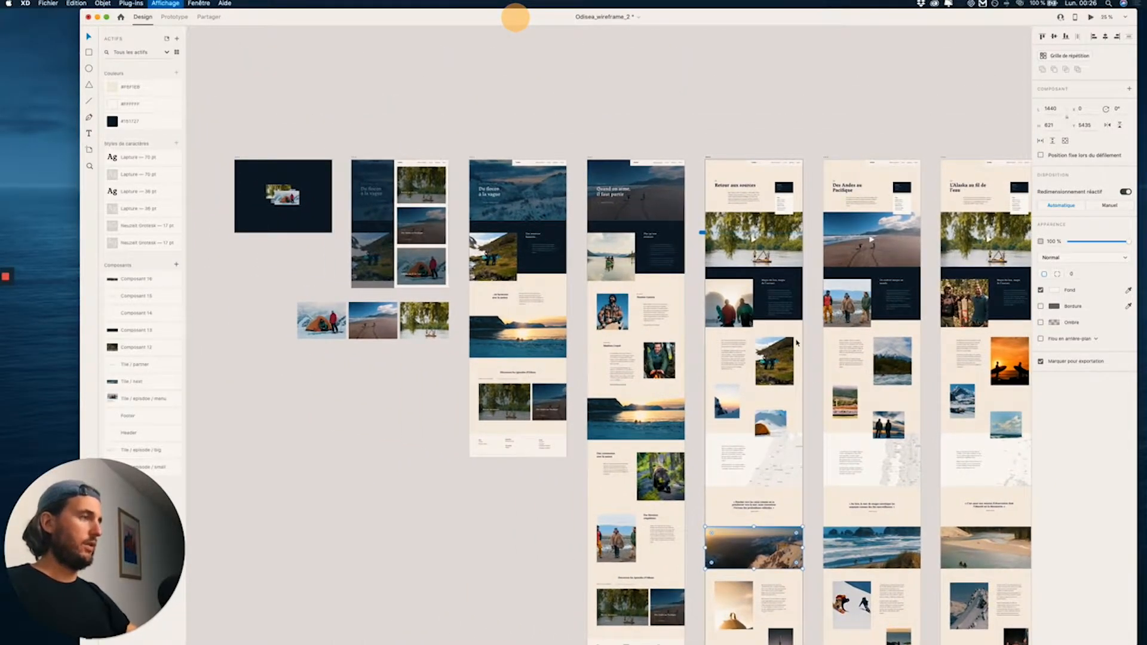
key(super+equal)
drag(674, 148, 672, 185)
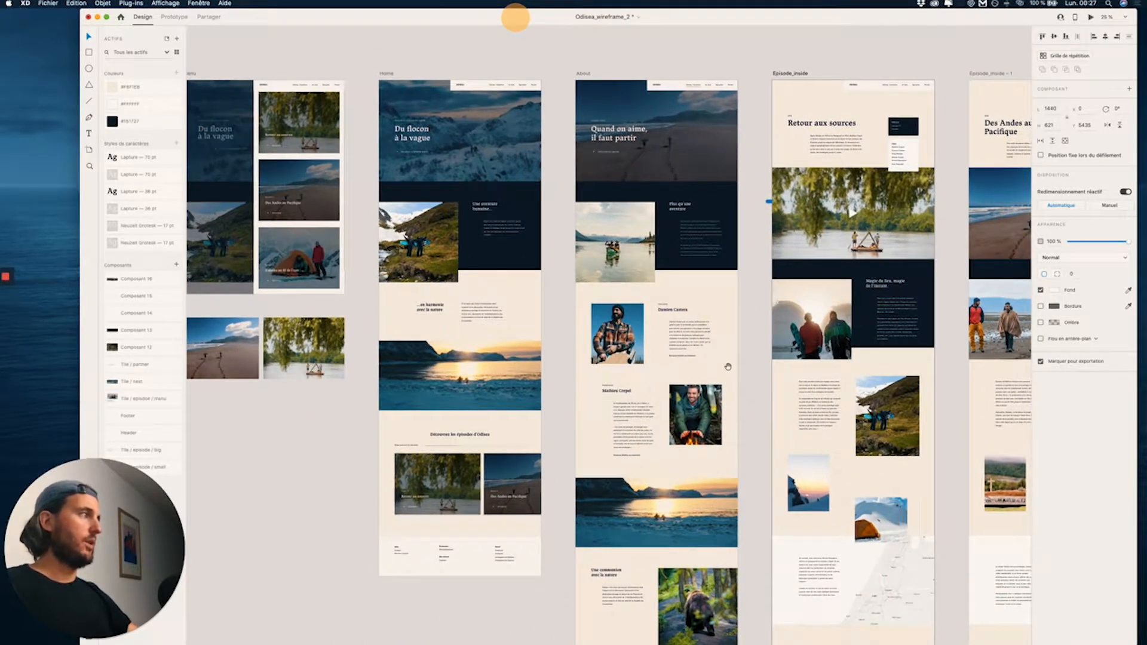
scroll(728, 366, right, 10)
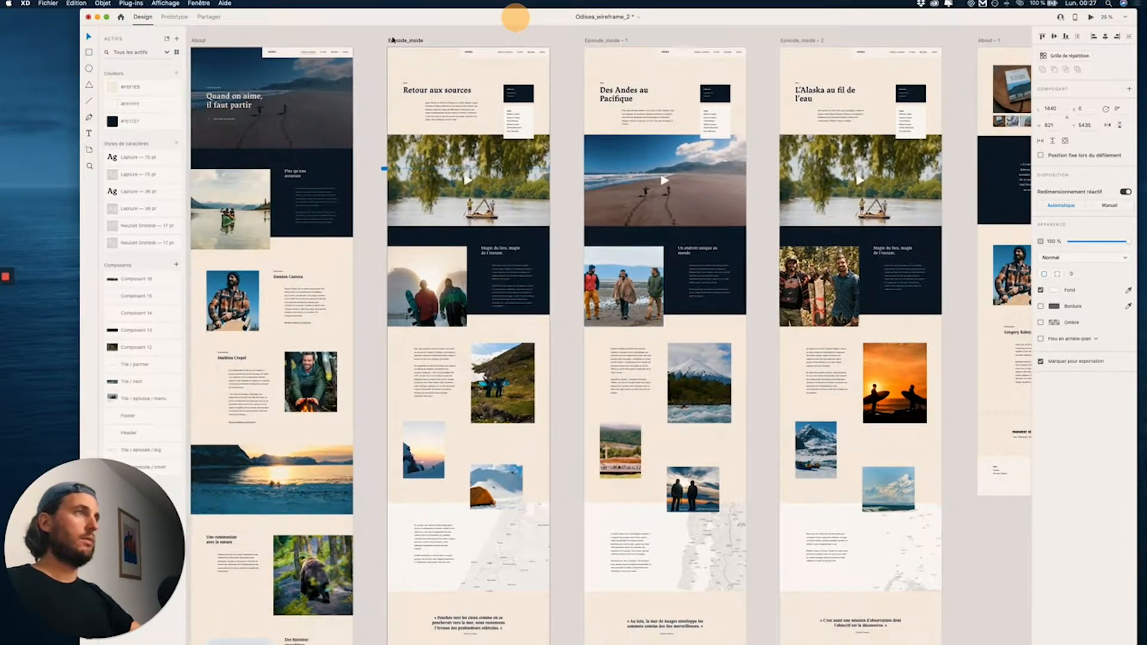
click(392, 40)
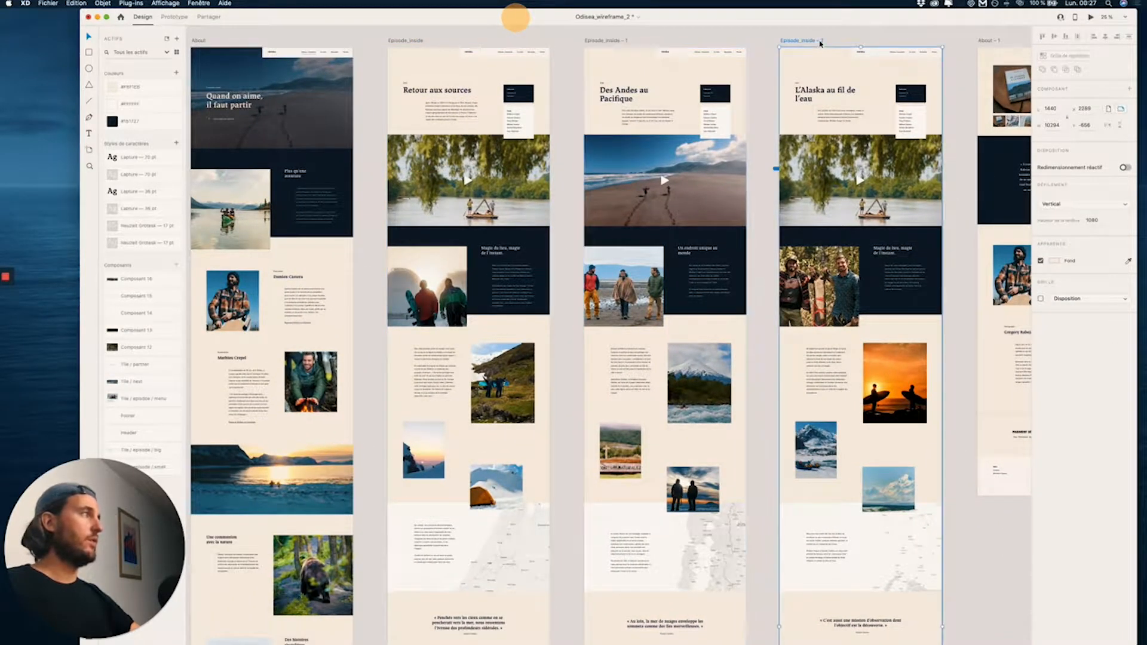
click(447, 94)
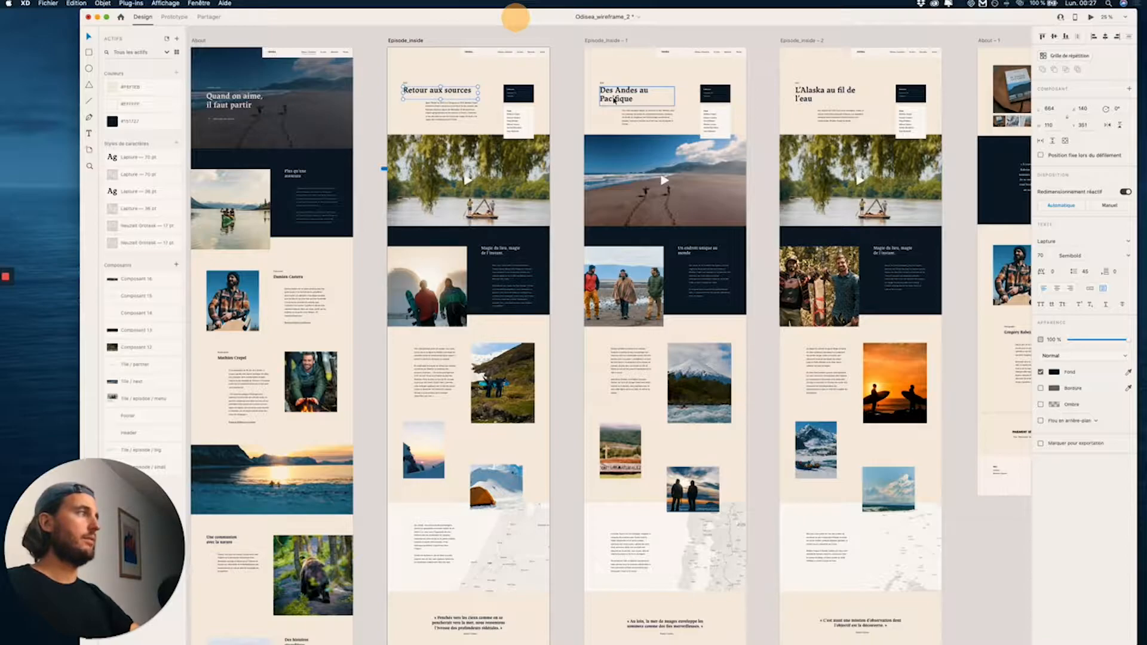
click(836, 94)
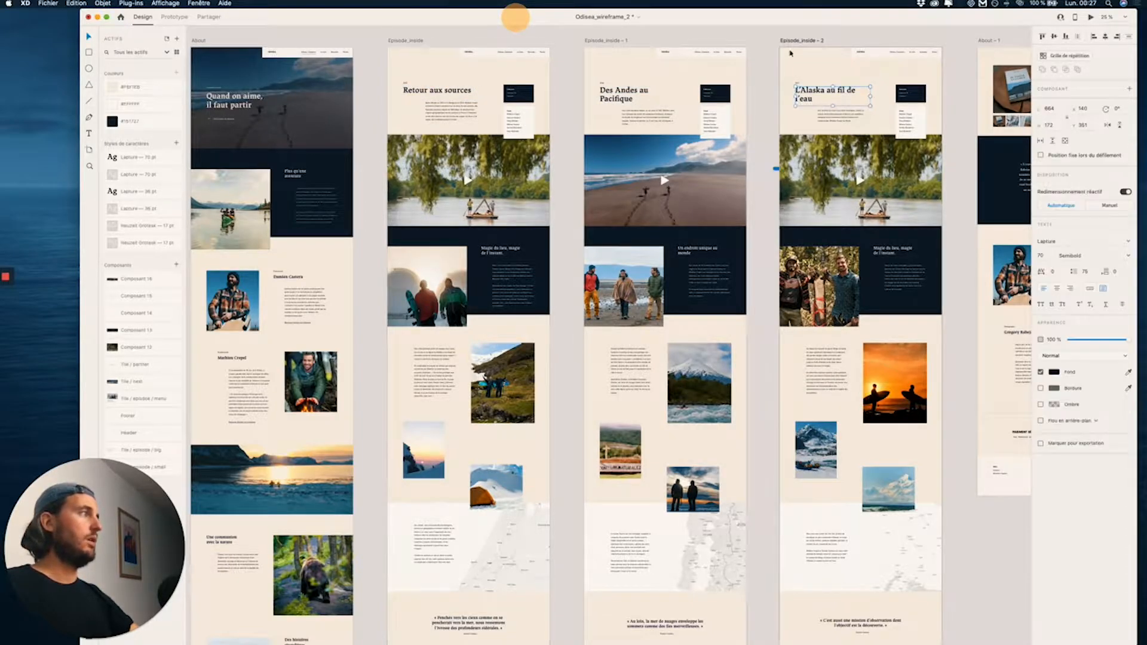
Examine the repeated content sections of the three episode pages down to their ends, and the neighbouring book page
scroll(796, 42, down, 2)
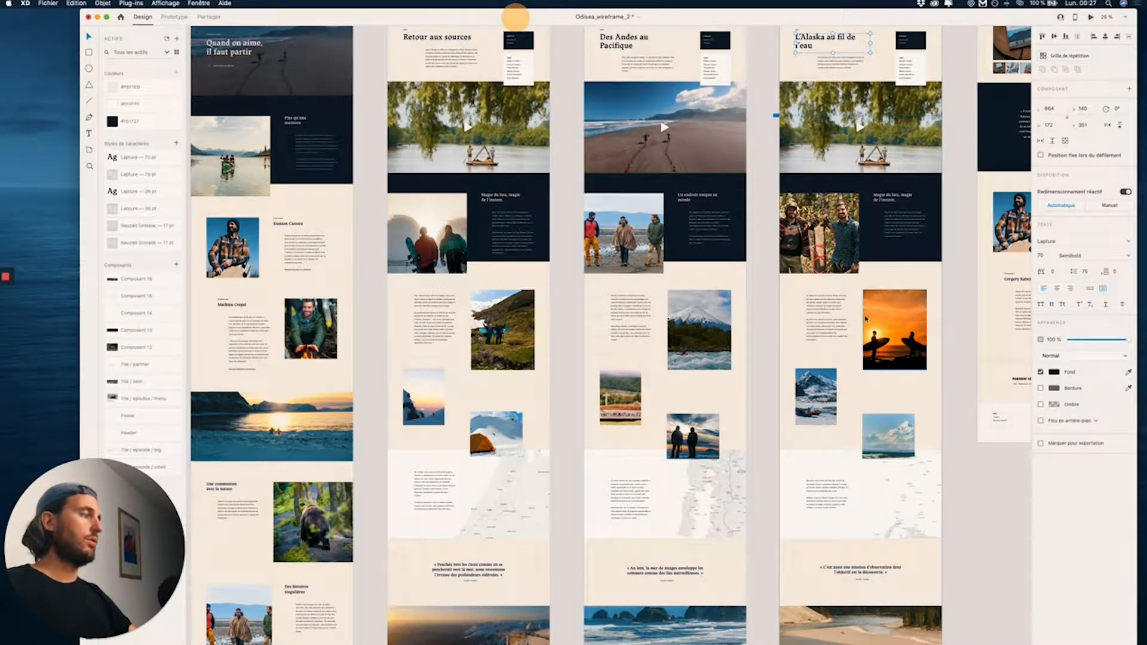
scroll(796, 42, down, 3)
scroll(603, 309, down, 6)
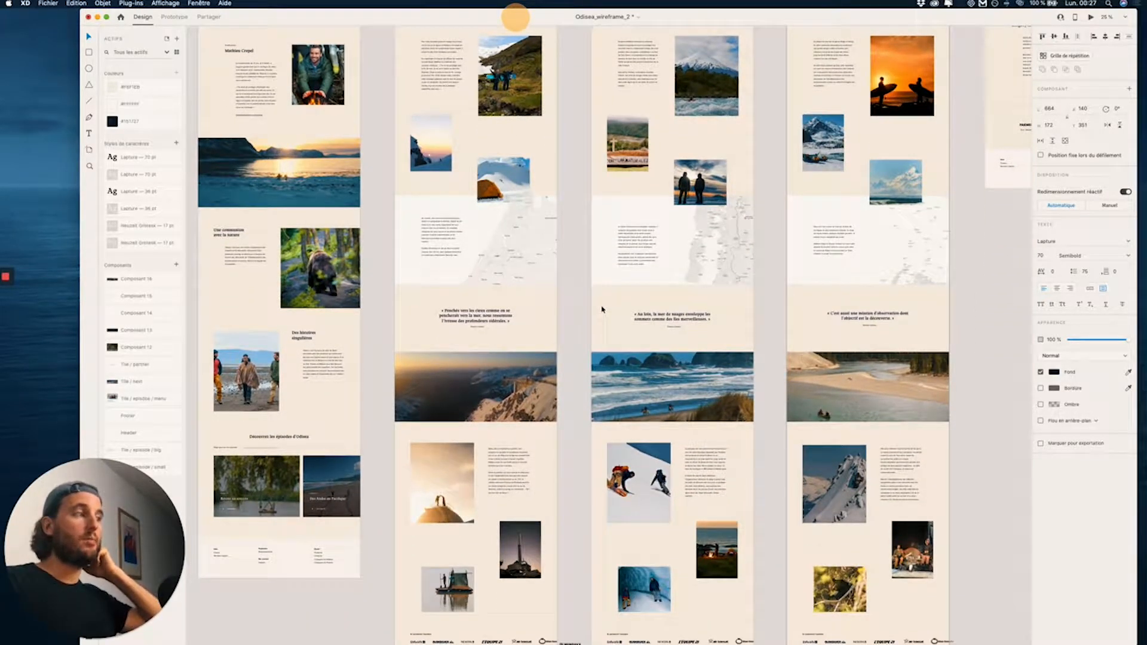
scroll(669, 295, right, 3)
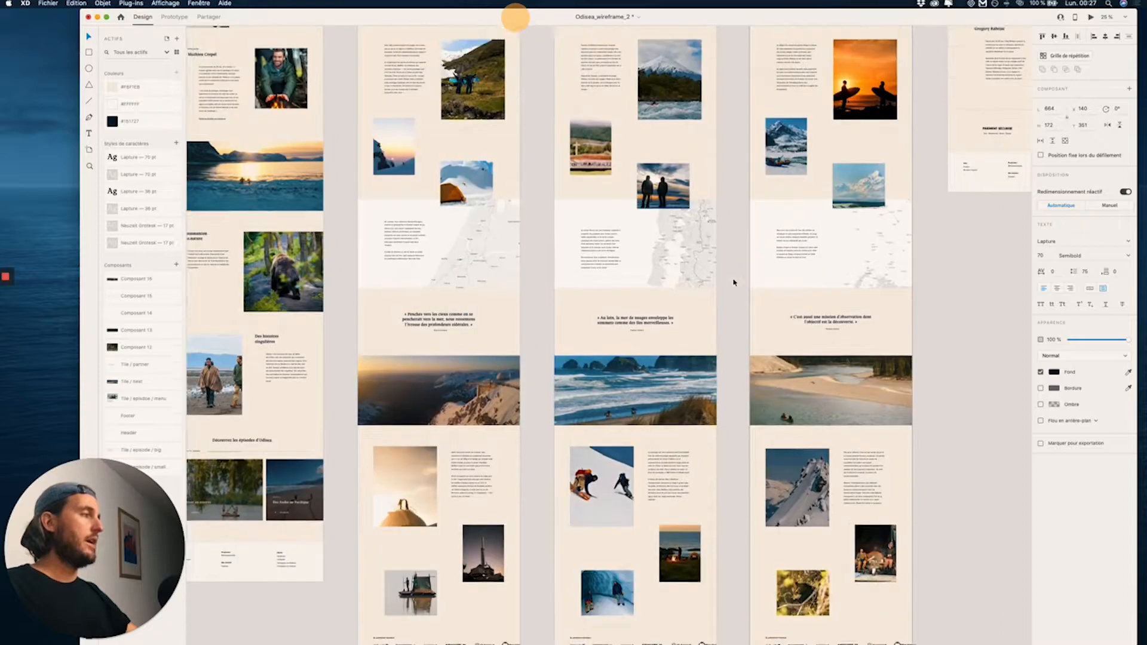
scroll(734, 282, up, 8)
scroll(734, 282, right, 2)
scroll(741, 418, down, 3)
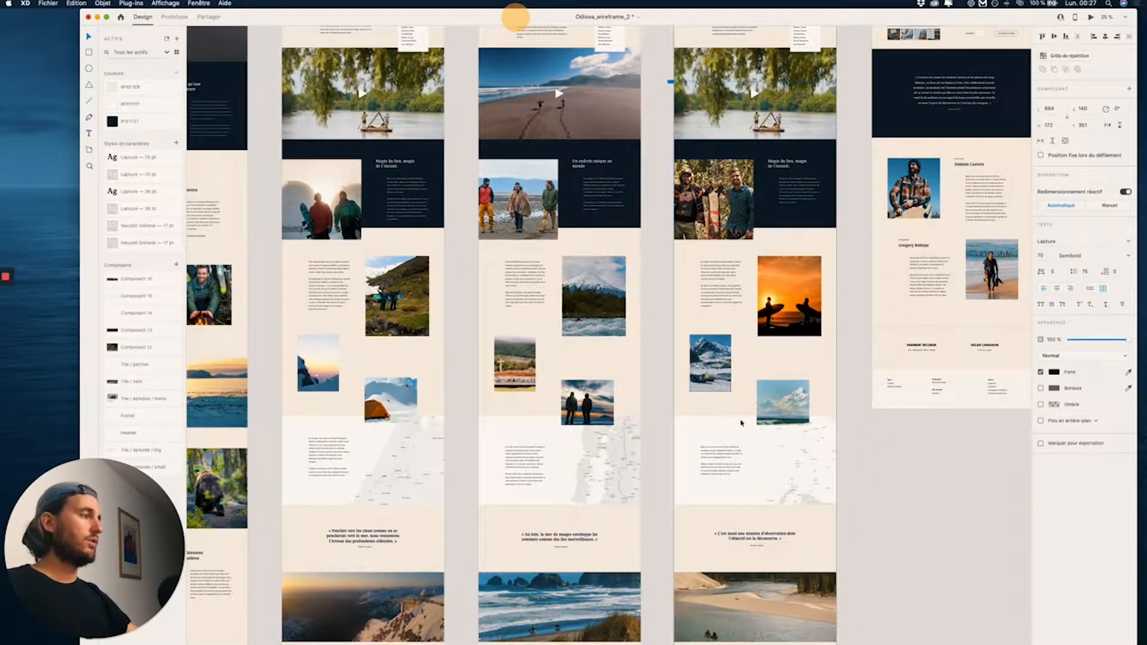
scroll(741, 422, down, 8)
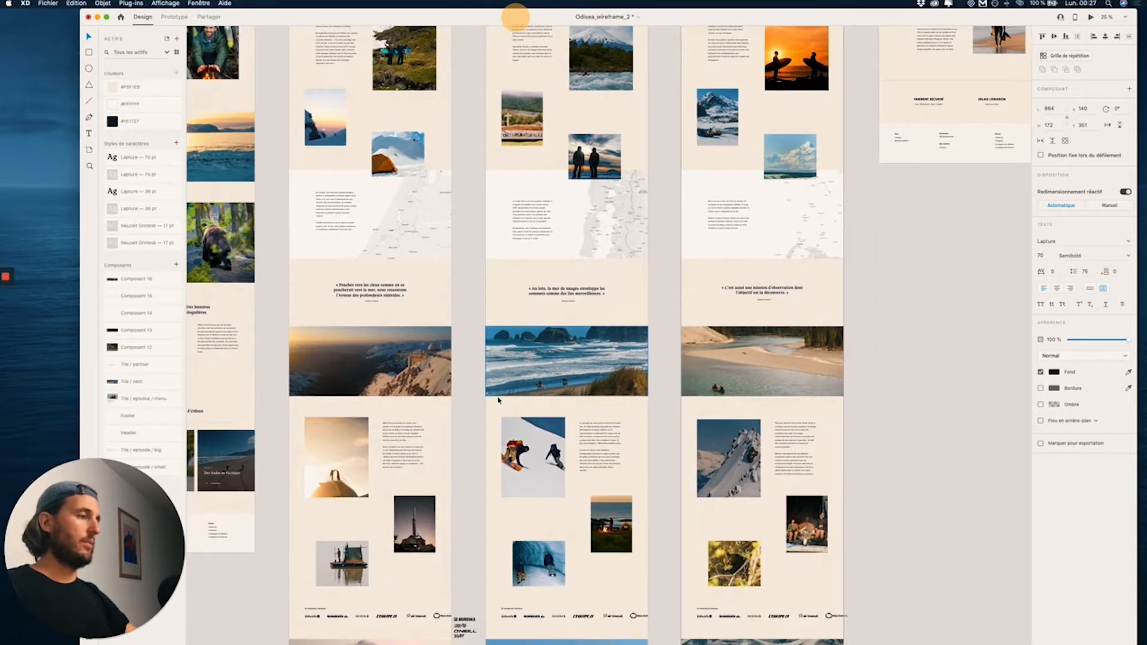
scroll(499, 400, down, 5)
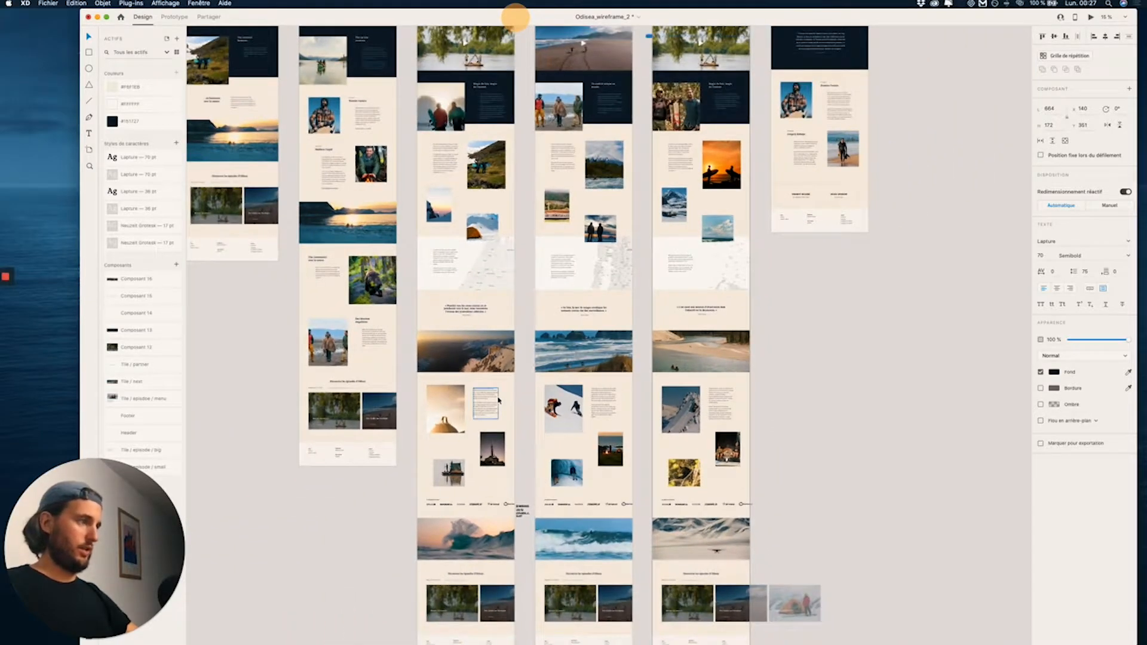
scroll(744, 212, up, 2)
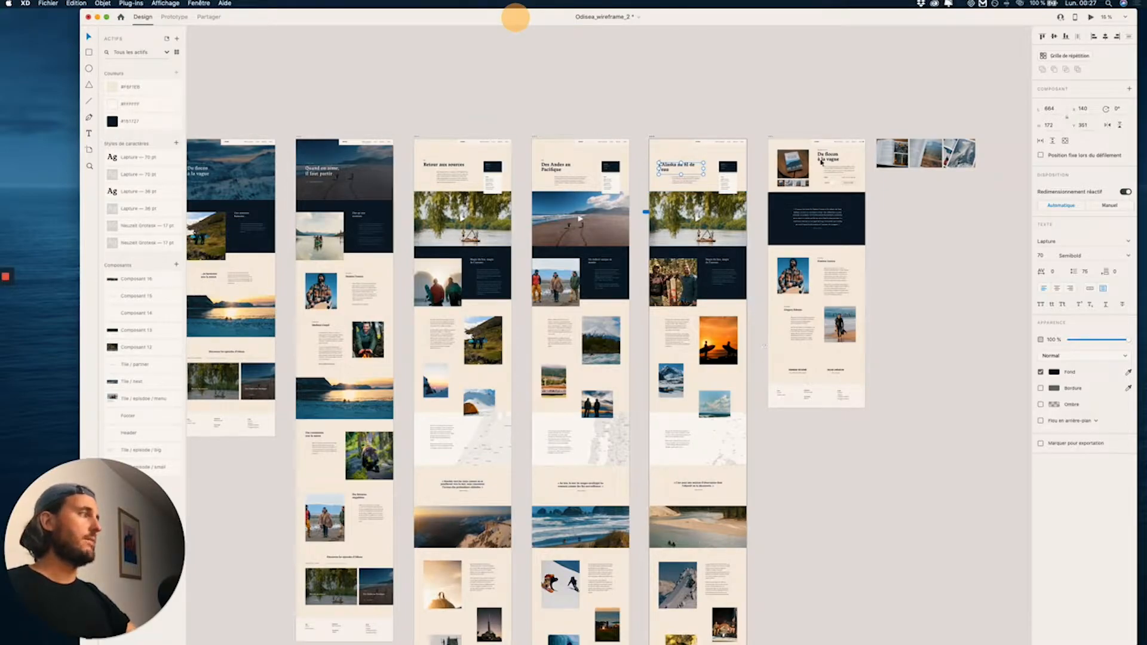
scroll(619, 233, up, 4)
scroll(618, 233, up, 3)
scroll(736, 97, up, 4)
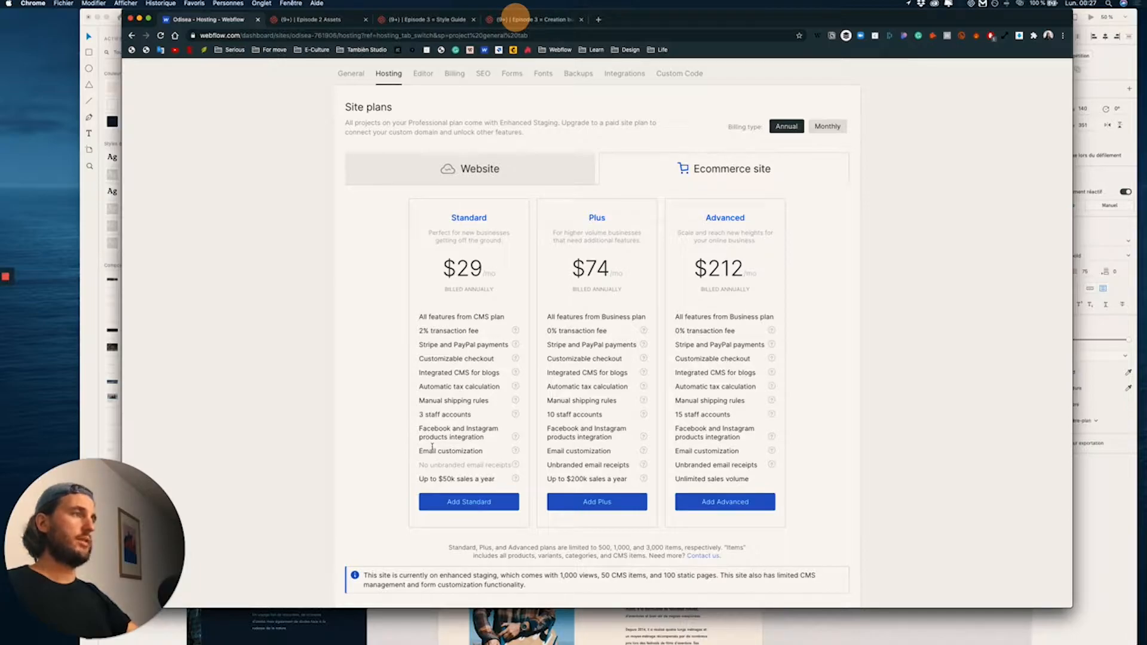
Subscribe the Odisea project to yearly Ecommerce Standard hosting in Webflow and submit the referral survey with Other
click(474, 502)
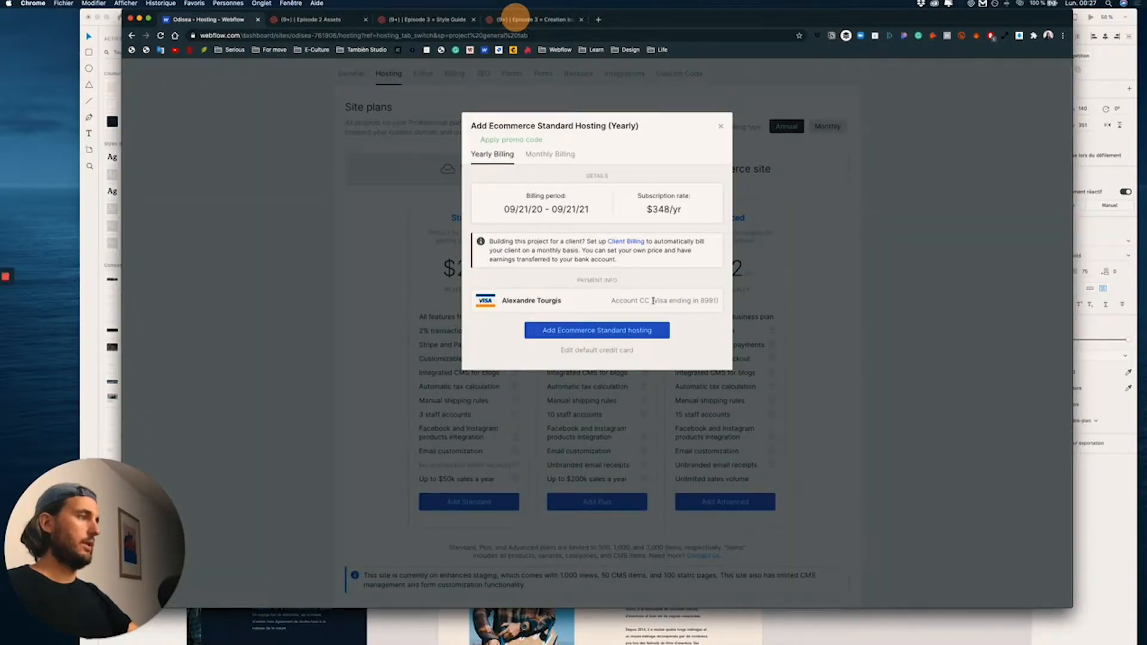
click(622, 332)
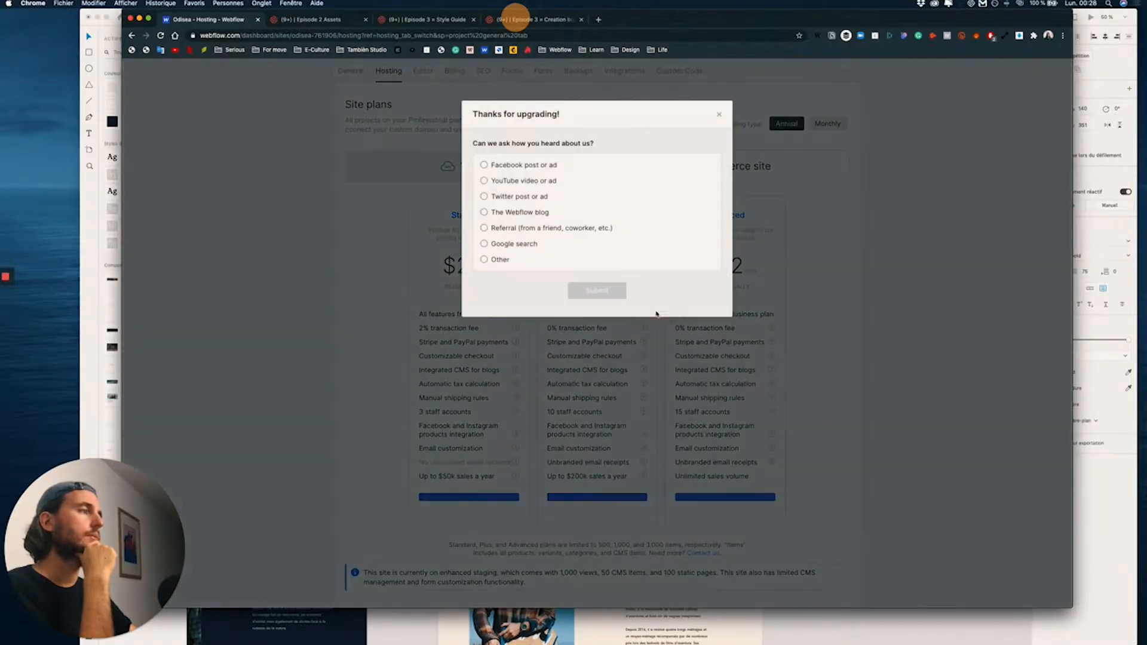
click(485, 271)
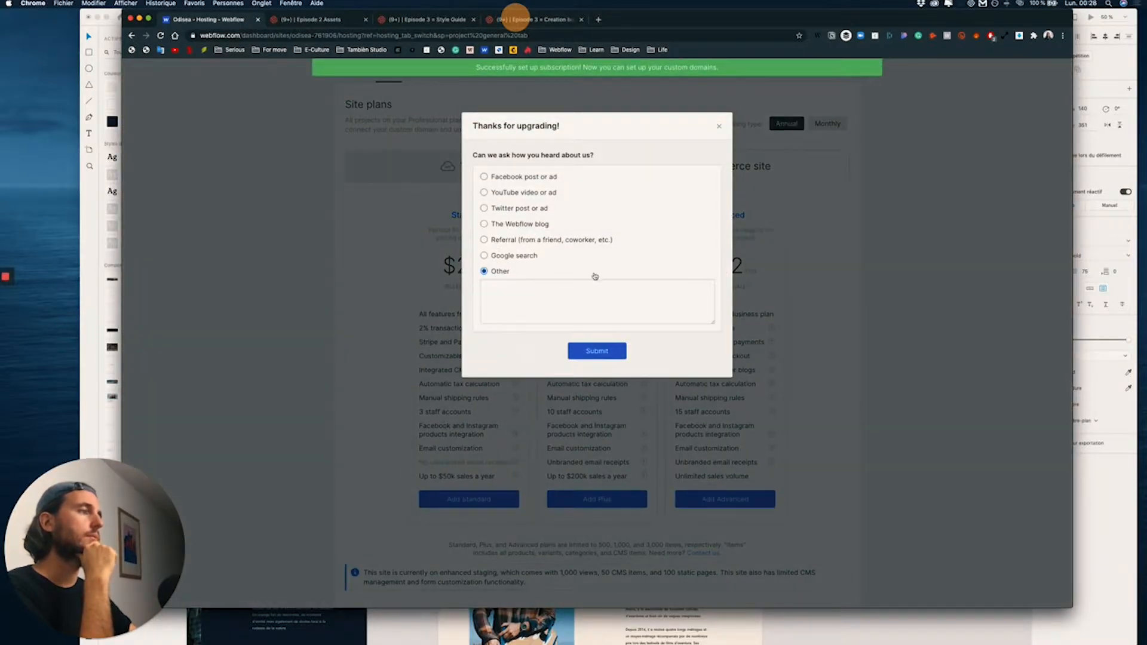
click(596, 351)
click(596, 265)
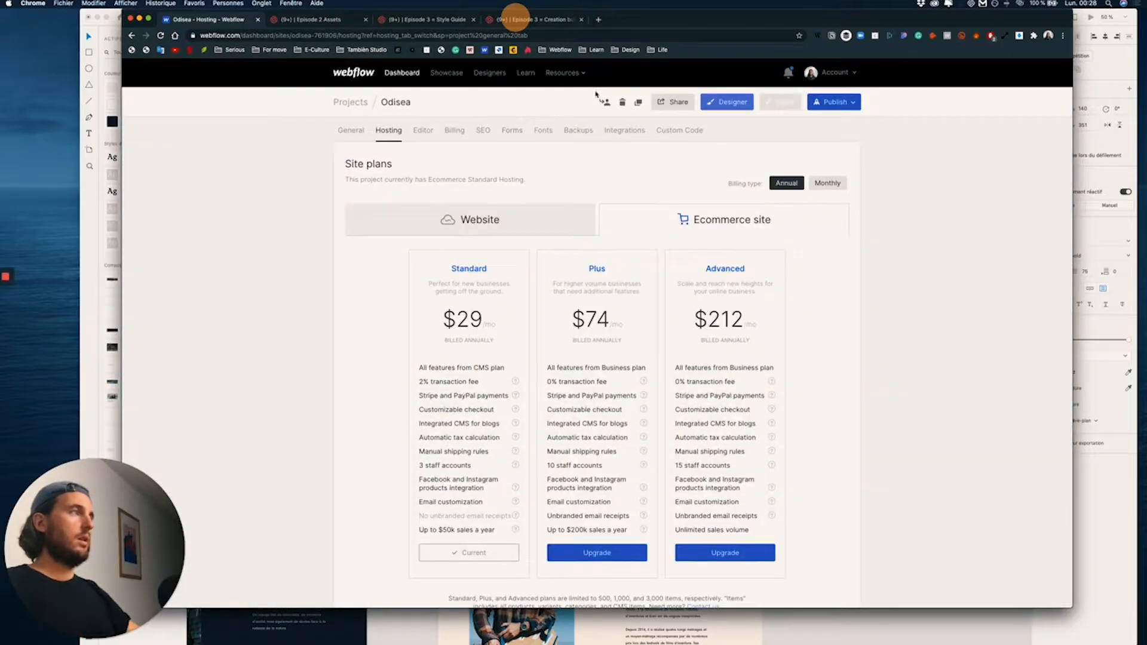
Open the Odisea project in the Designer and name the new CMS collection Episode
click(723, 103)
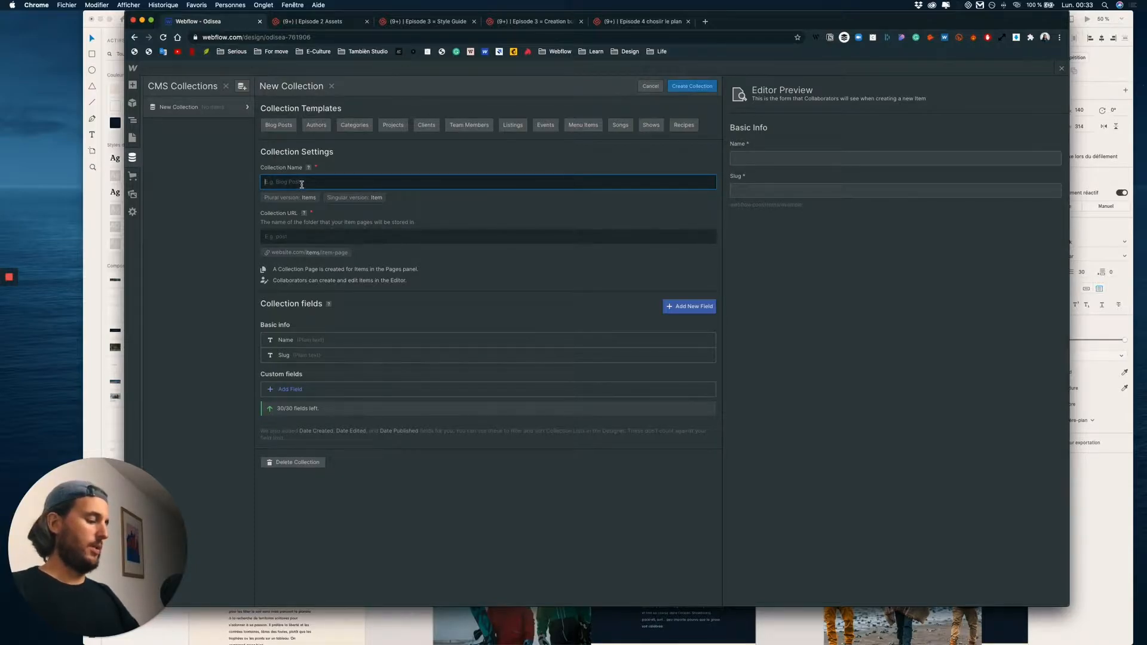
text(Episode)
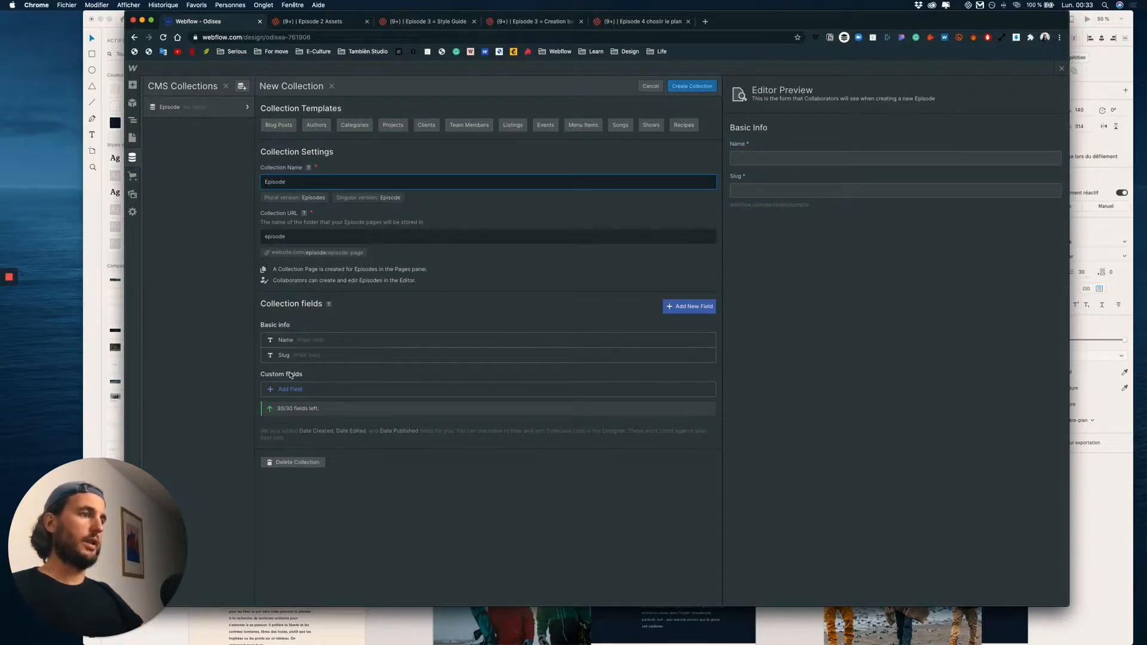
Check the episode page in the XD wireframe and relabel Webflow's Name field as Title with help text "Write here the title episode"
key(ctrl+Up)
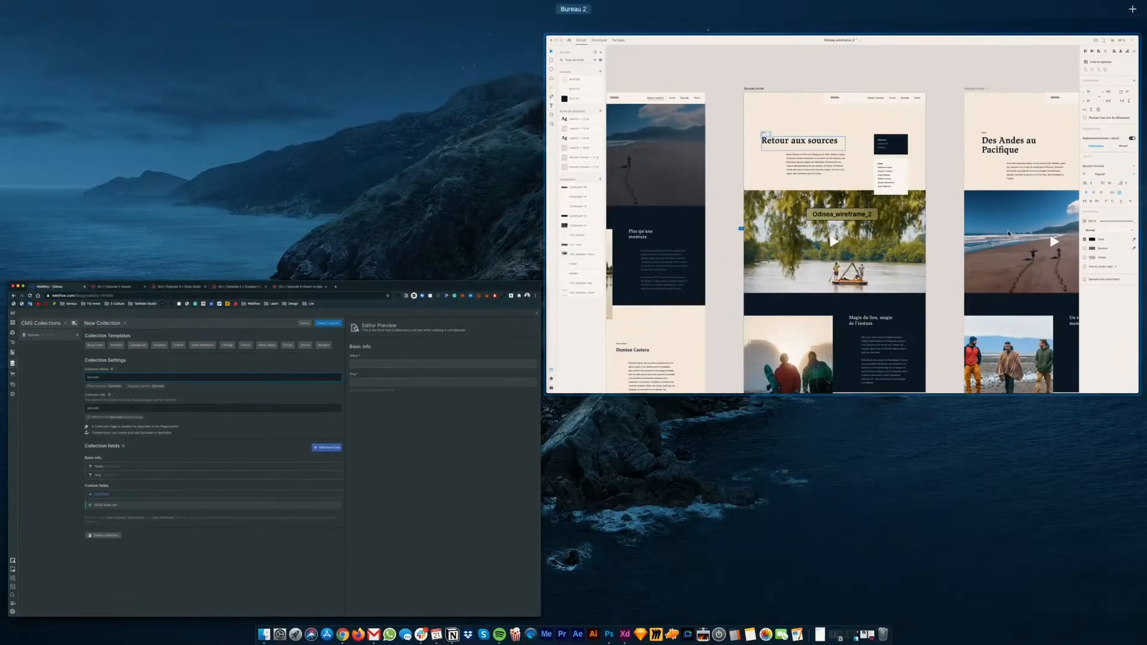
click(999, 314)
key(ctrl+Up)
click(300, 374)
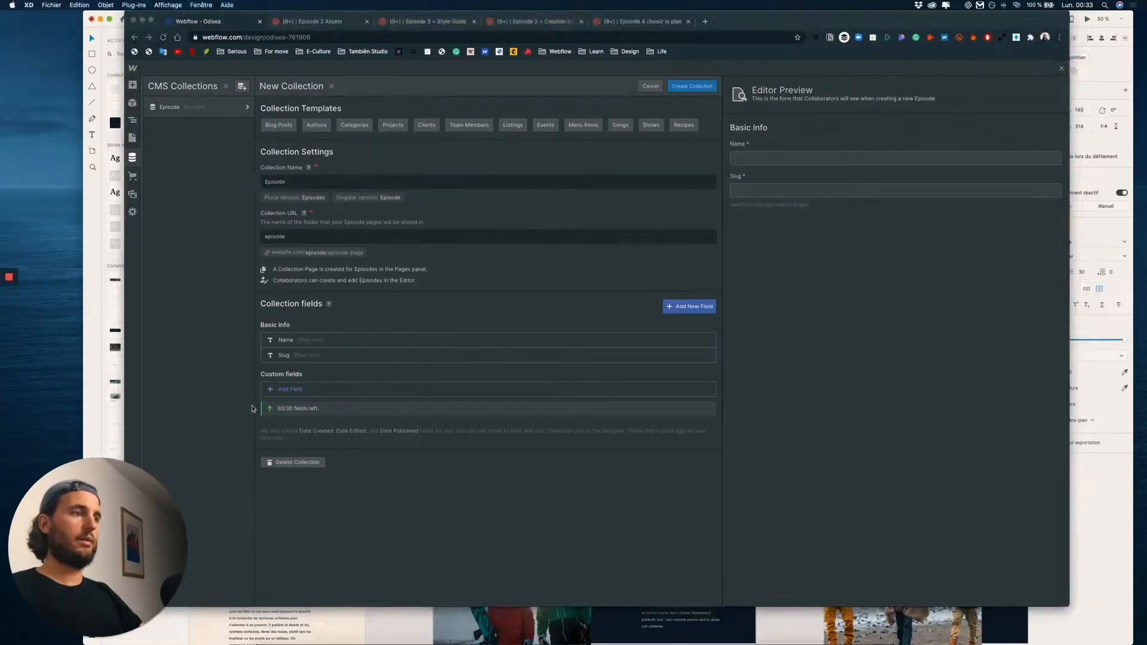
click(328, 341)
double_click(278, 367)
text(Title)
click(302, 404)
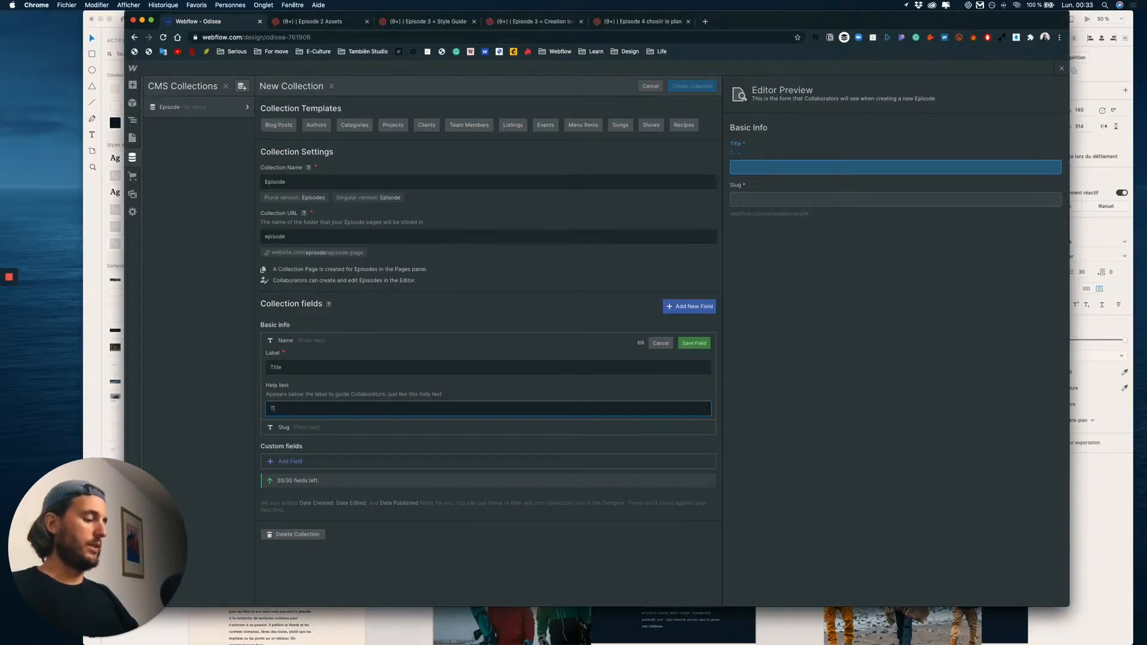
text(Write here the title episode)
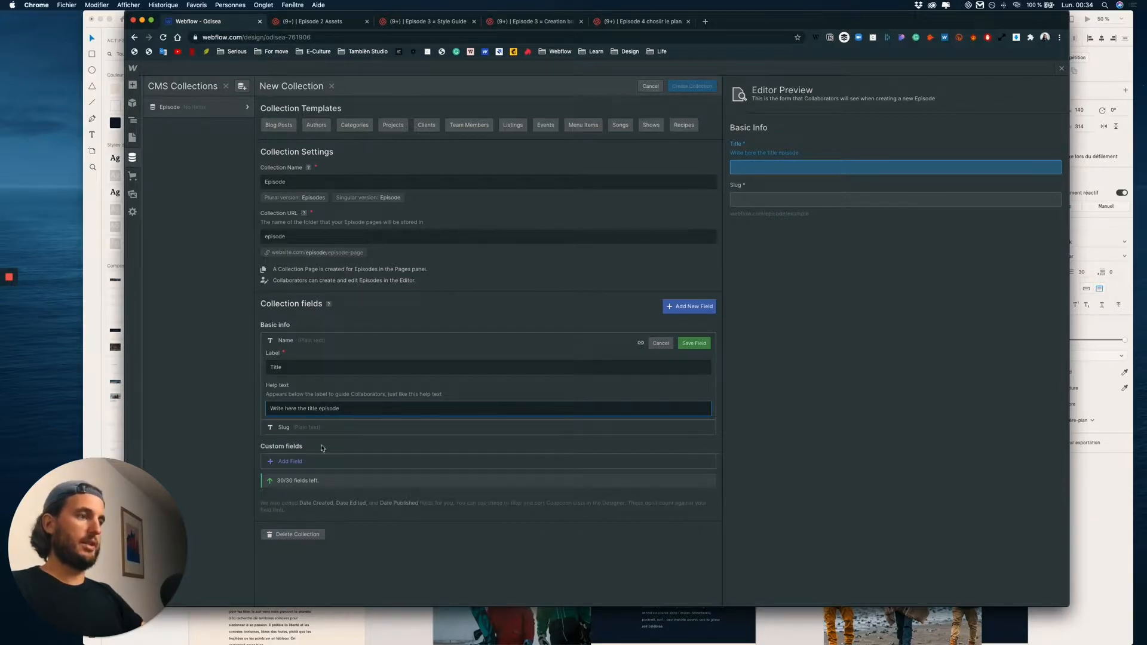
click(694, 342)
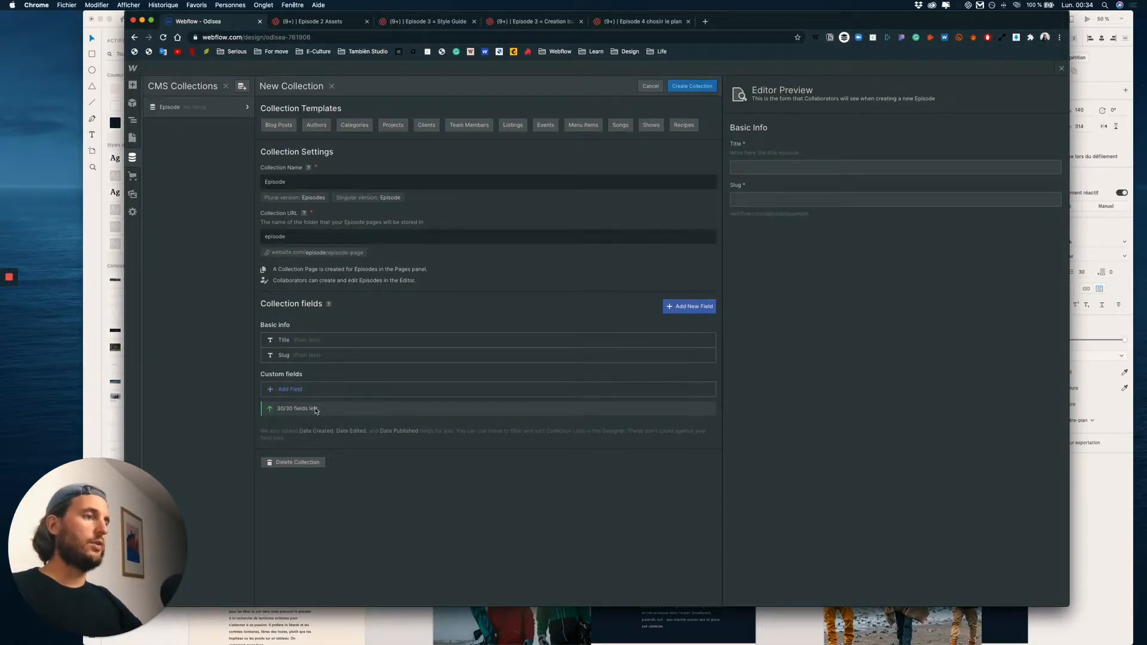
Check the date above the episode title in the XD wireframe and add a required plain text field labelled Year in Webflow
key(ctrl+Up)
click(782, 273)
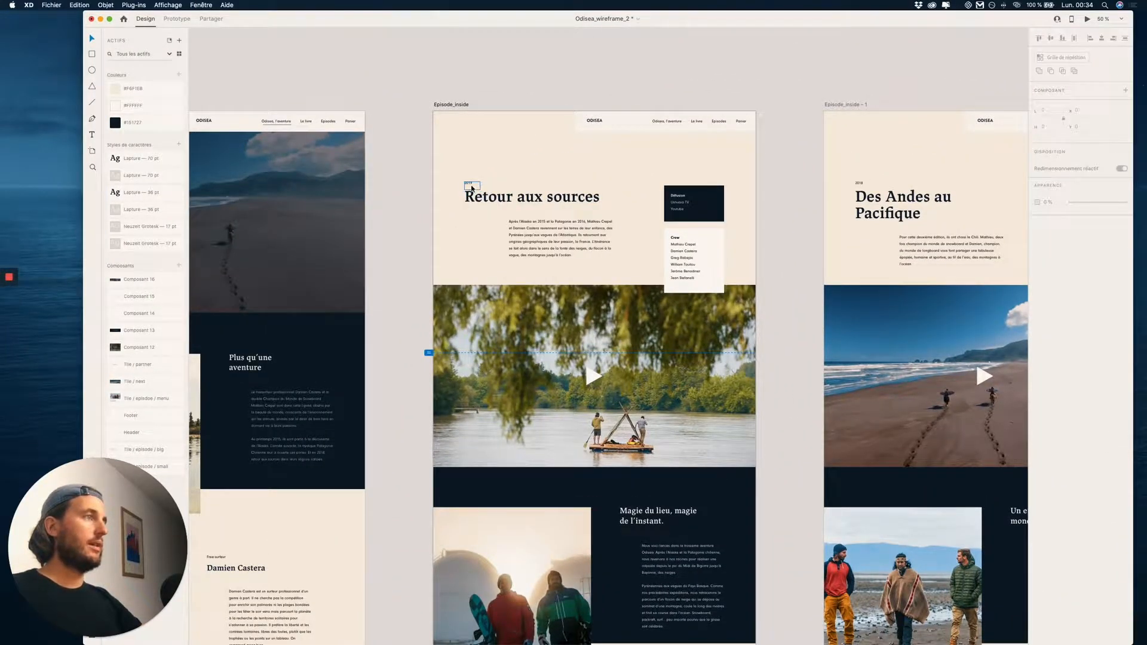
key(ctrl+Up)
click(284, 410)
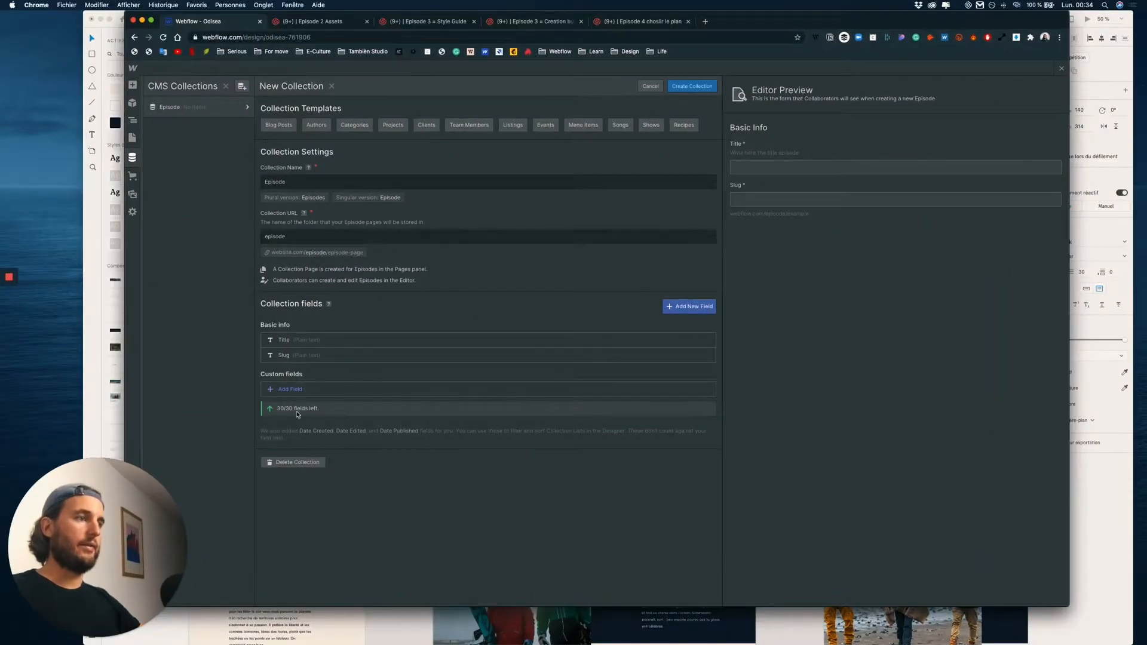
click(303, 389)
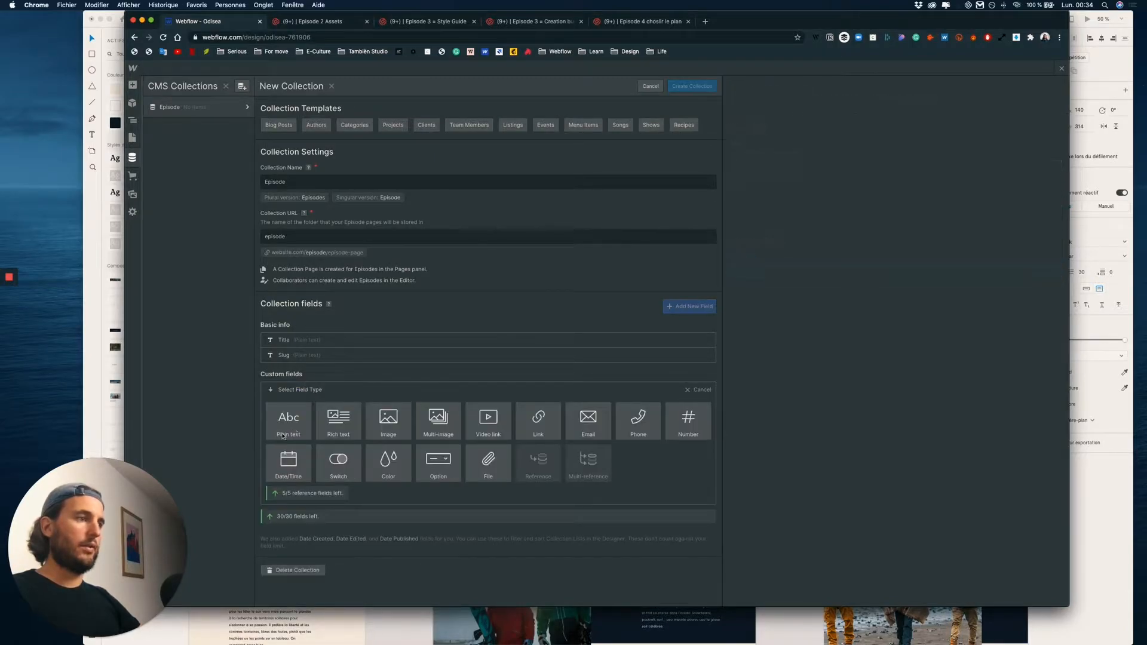
click(302, 428)
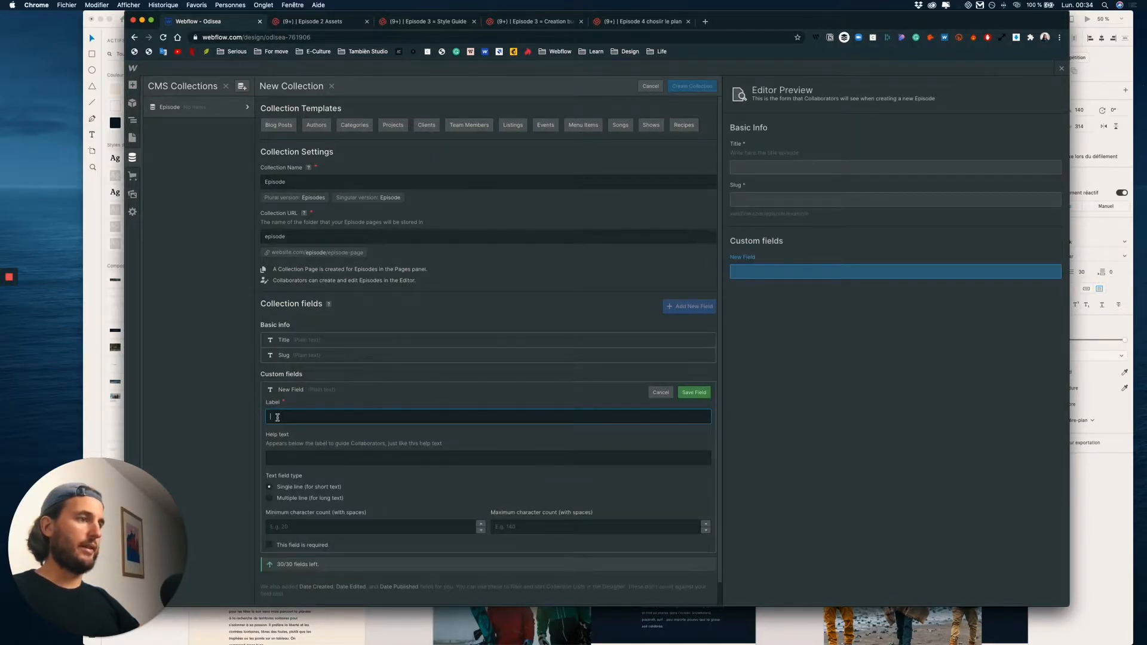
text(Year)
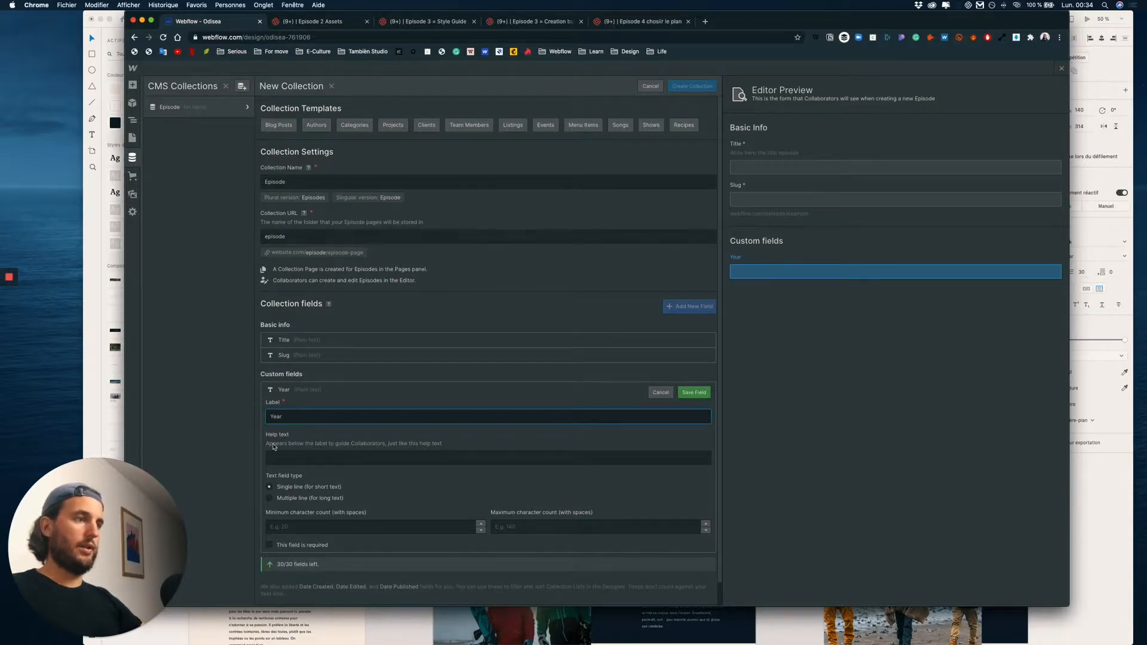
click(295, 456)
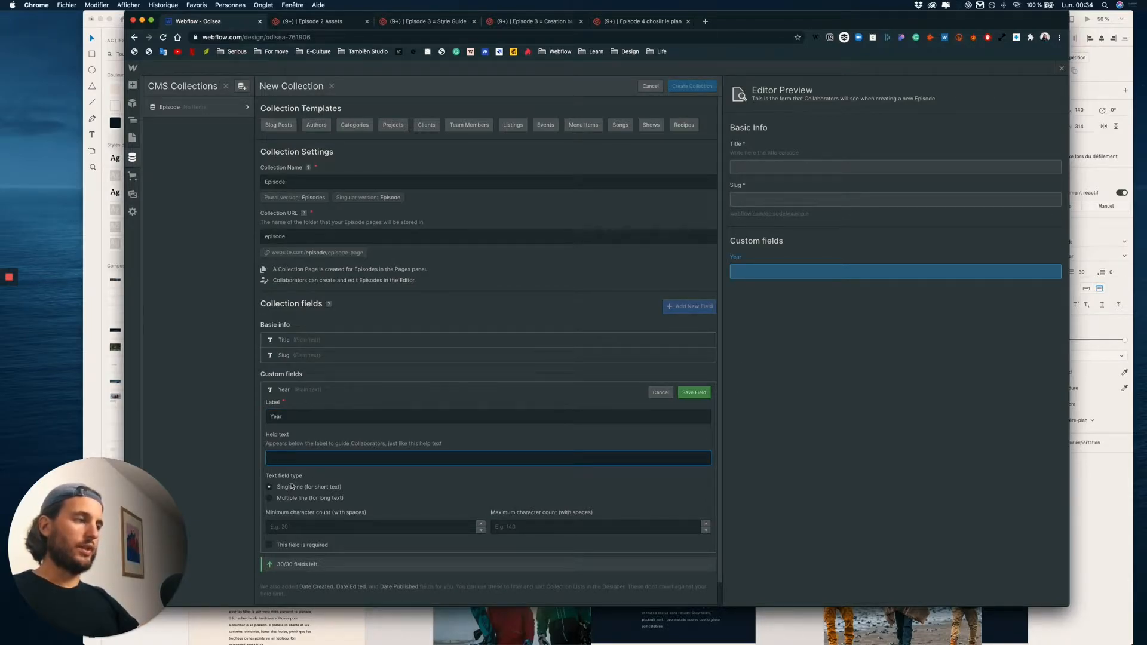
click(291, 545)
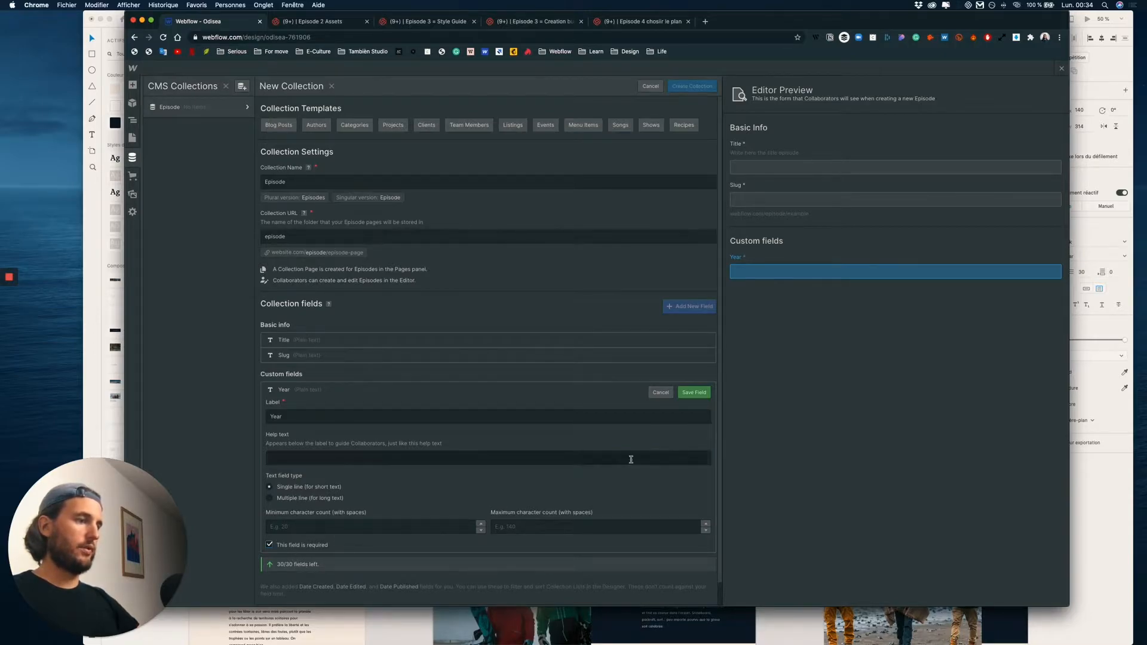
click(692, 393)
Check the introduction paragraph in the XD wireframe and start a multiple-line plain text field labelled Paragraphe Introduction in Webflow
click(291, 404)
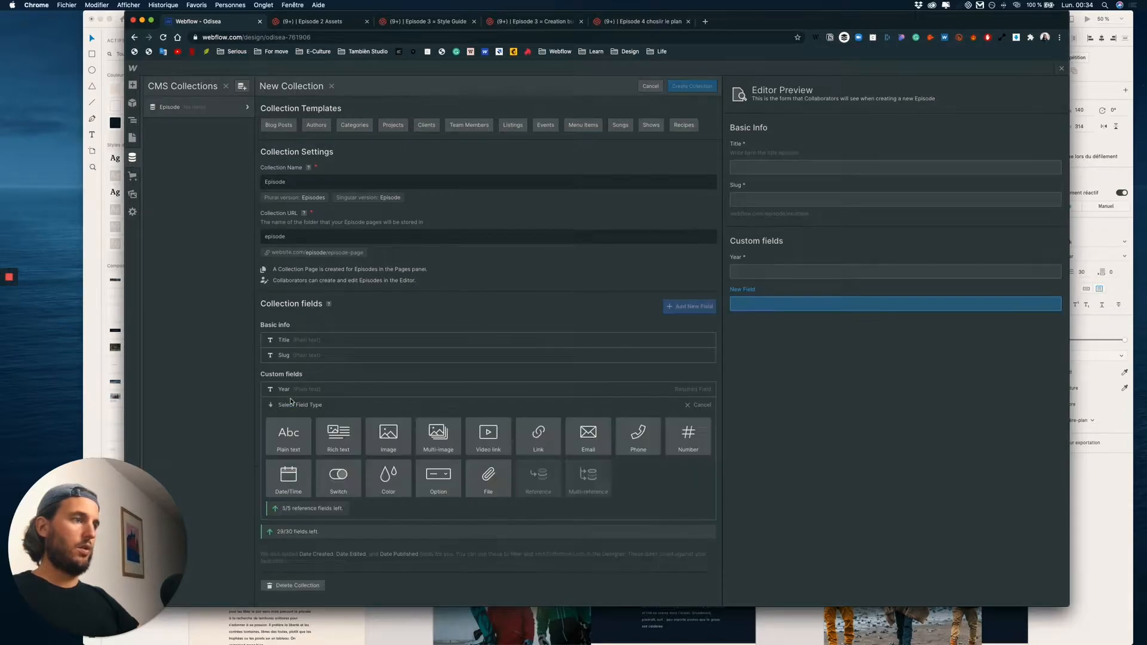
key(ctrl+Up)
click(560, 249)
click(560, 249)
key(ctrl+Up)
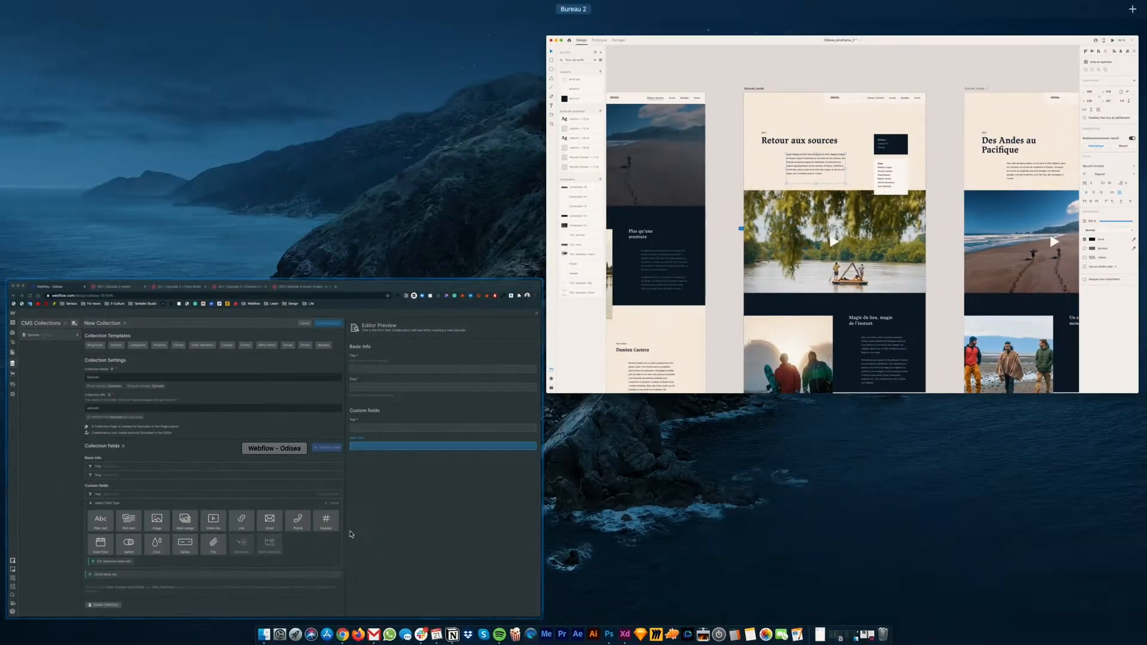
click(314, 452)
mouse_move(295, 446)
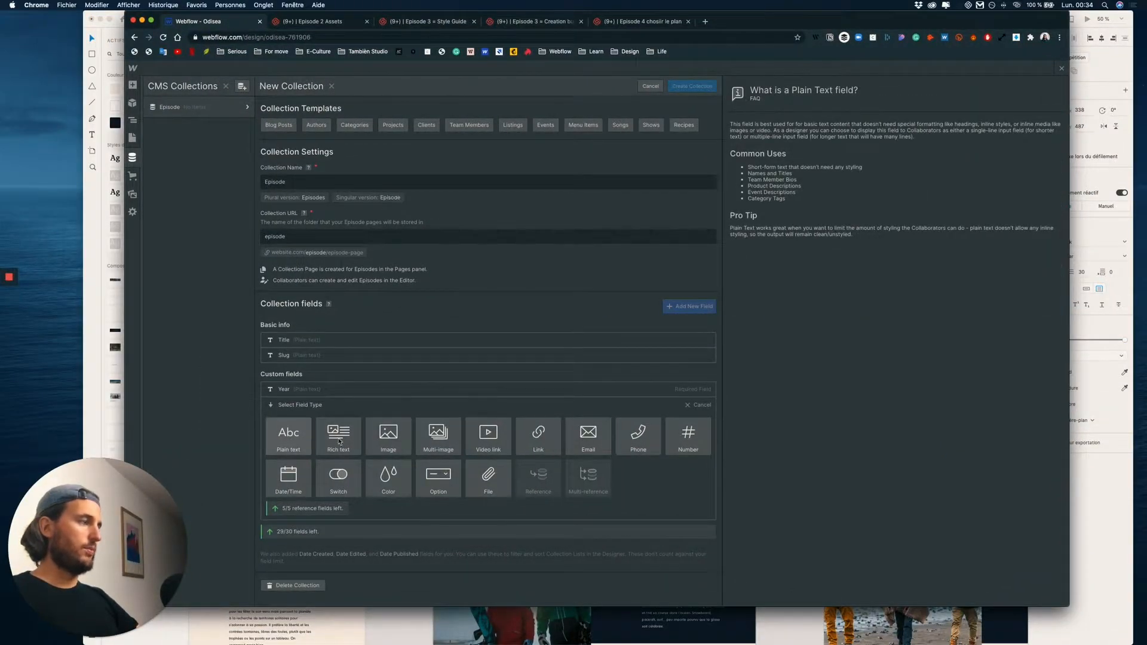
click(292, 439)
click(295, 515)
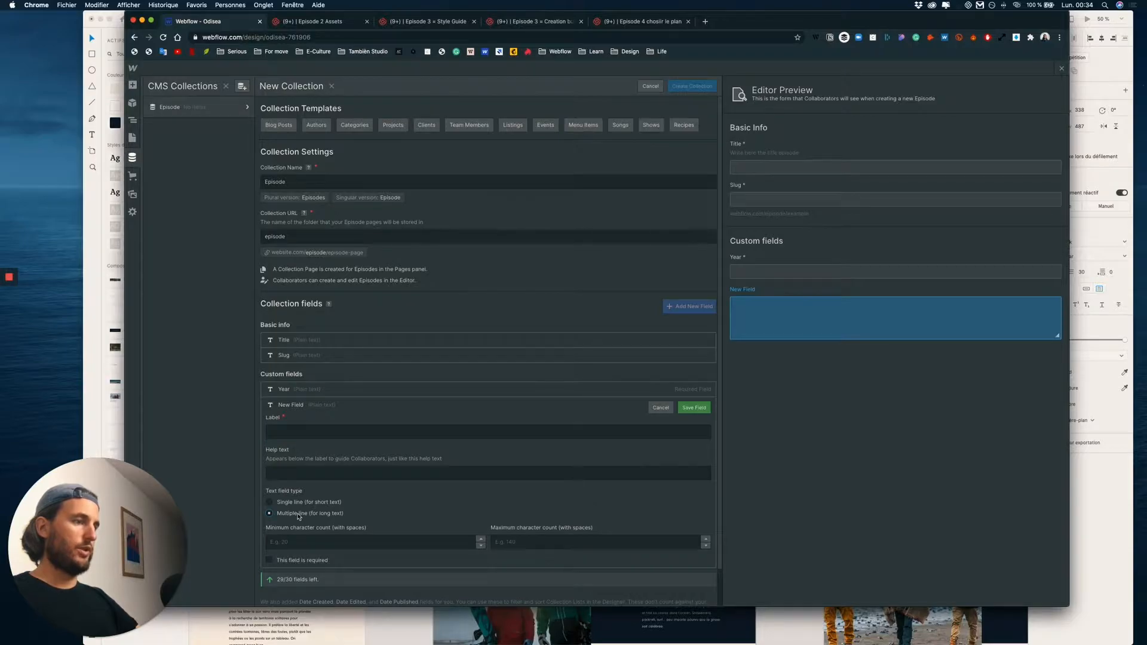
click(290, 428)
text(Paragraphe Introduction)
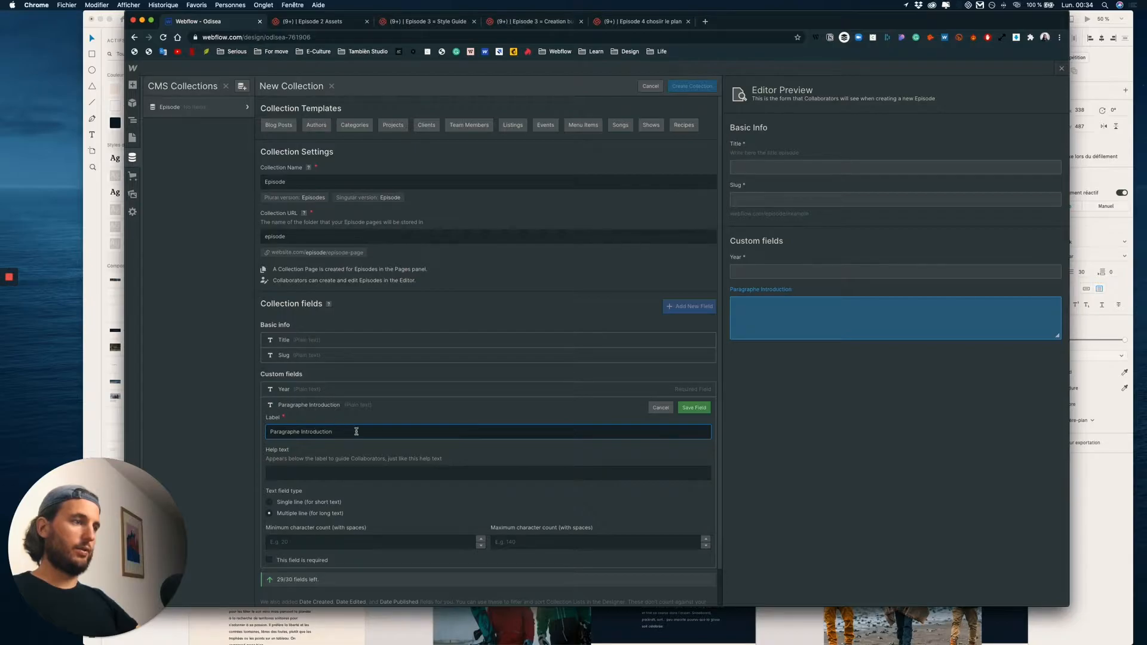
Review the introduction paragraph's text in the XD wireframe again and save the Paragraphe Introduction field in Webflow
click(290, 469)
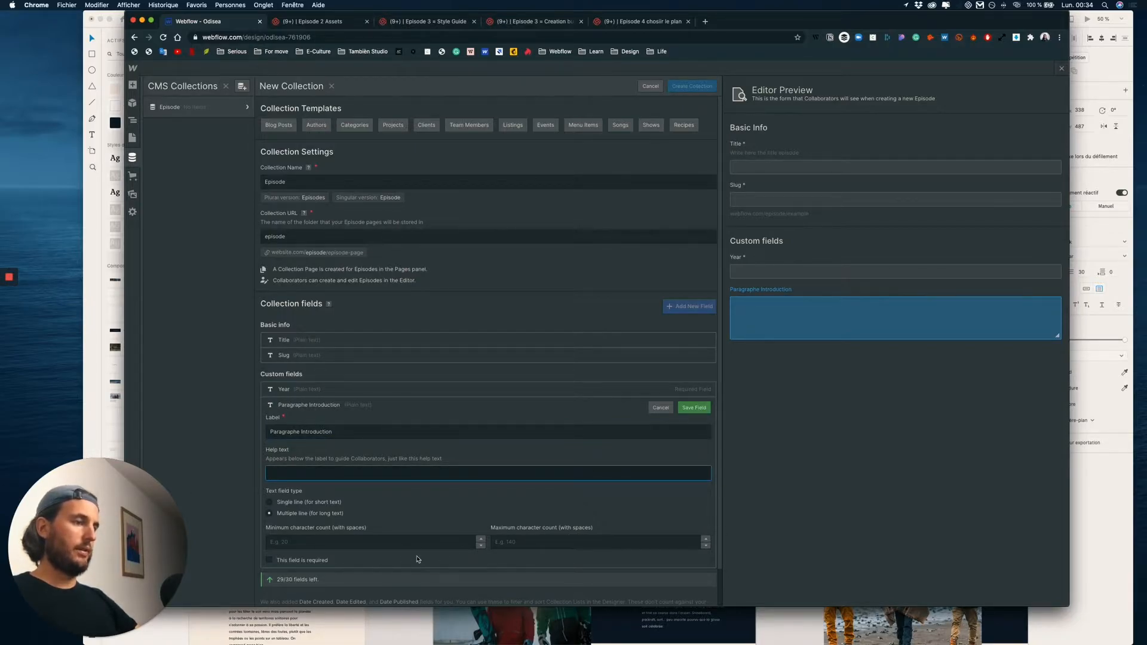
key(ctrl+Up)
click(511, 238)
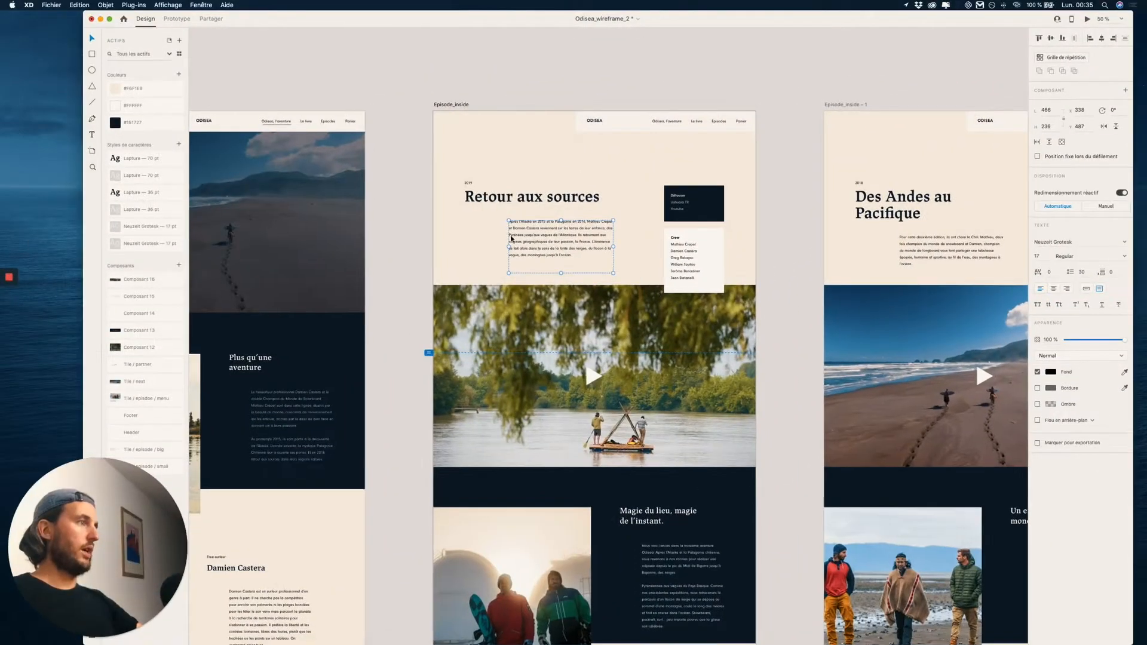
double_click(560, 249)
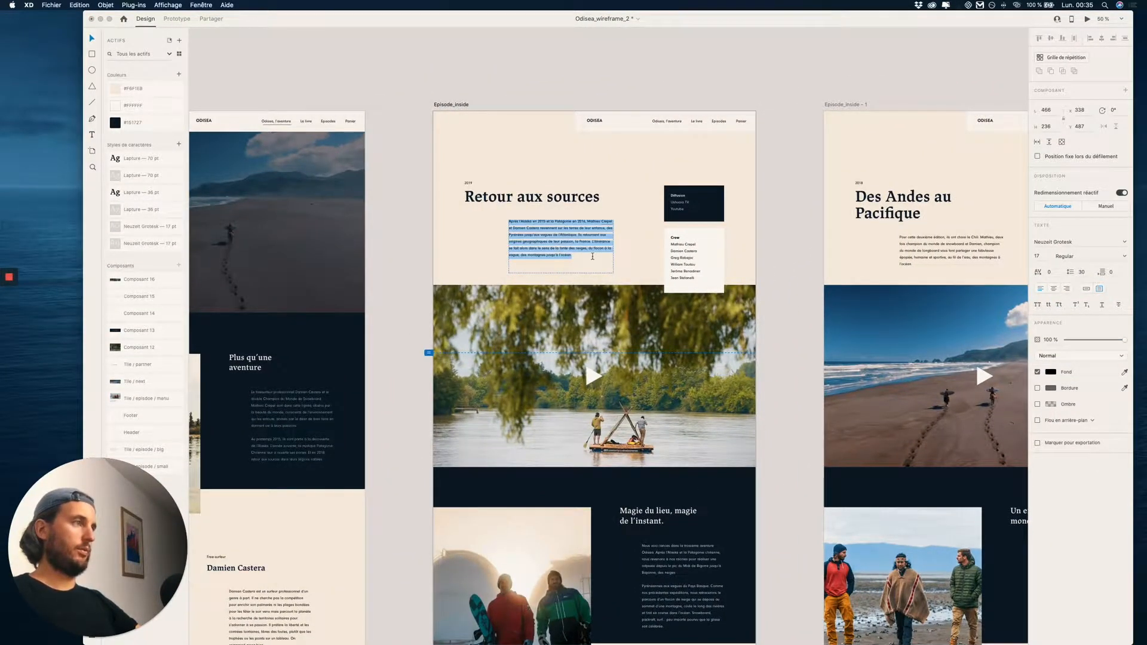
key(ctrl+Up)
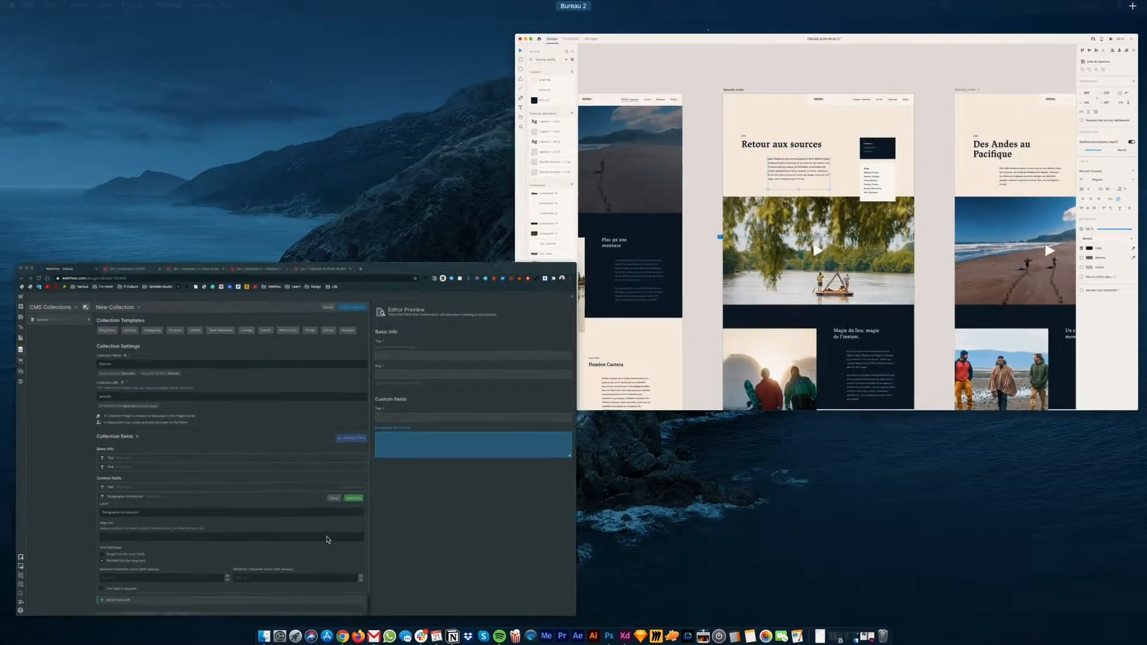
click(344, 492)
click(693, 408)
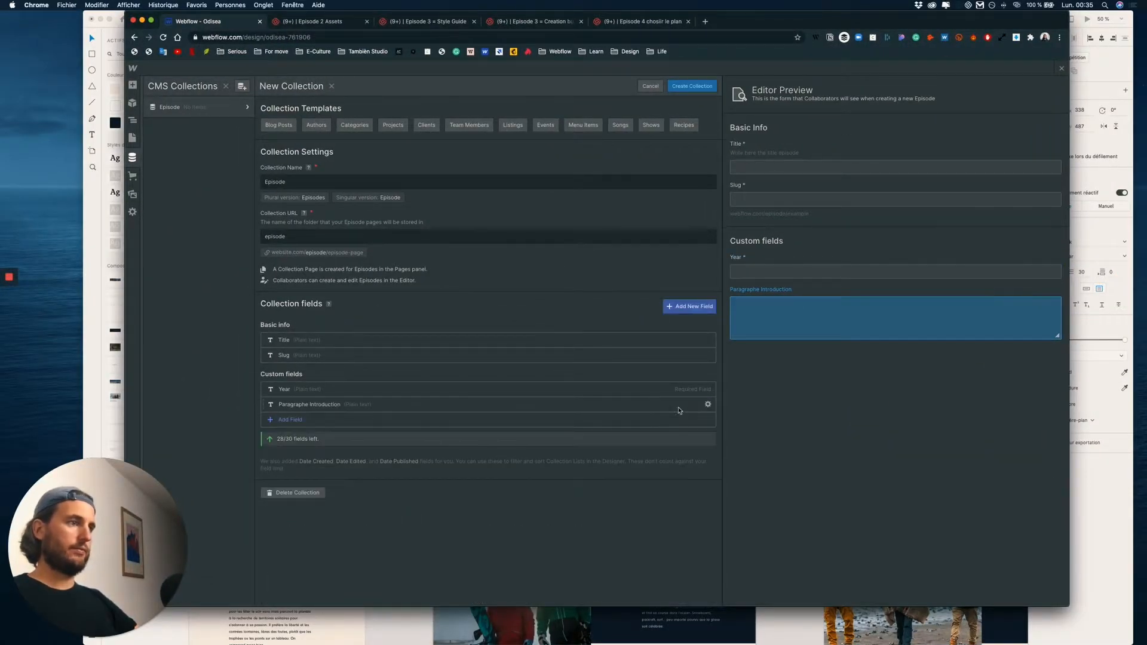
Switch to the XD wireframe and examine the entries in the Diffusion box of the Retour aux sources page at 100% zoom
key(ctrl+Up)
click(856, 299)
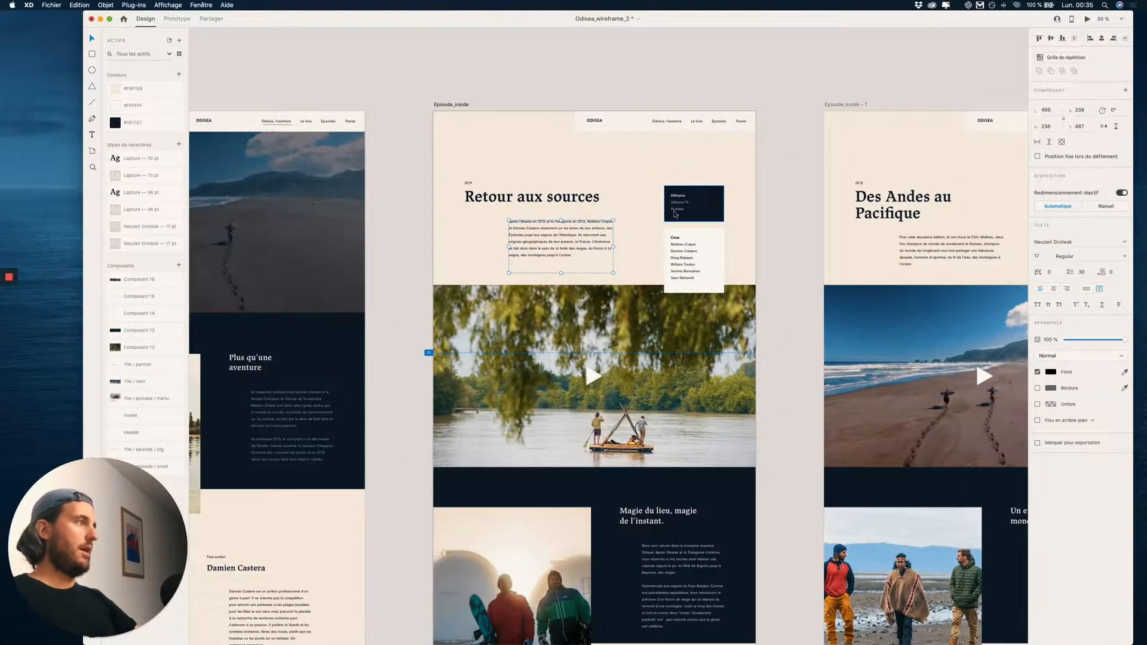
click(676, 209)
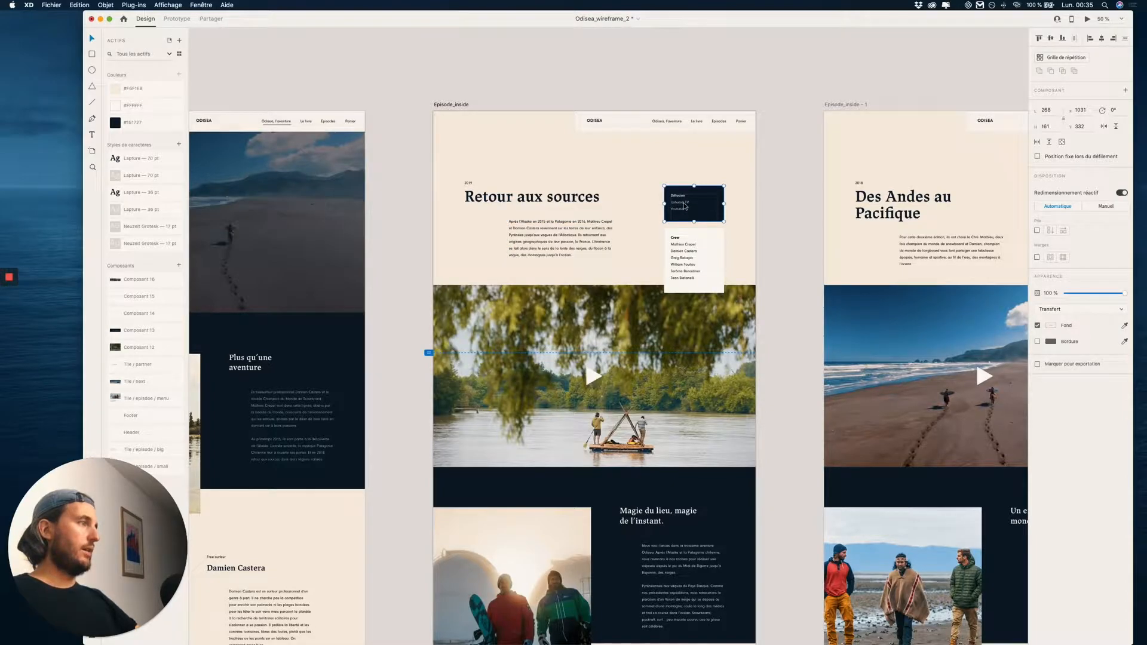
key(super+1)
scroll(685, 204, up, 4)
click(934, 160)
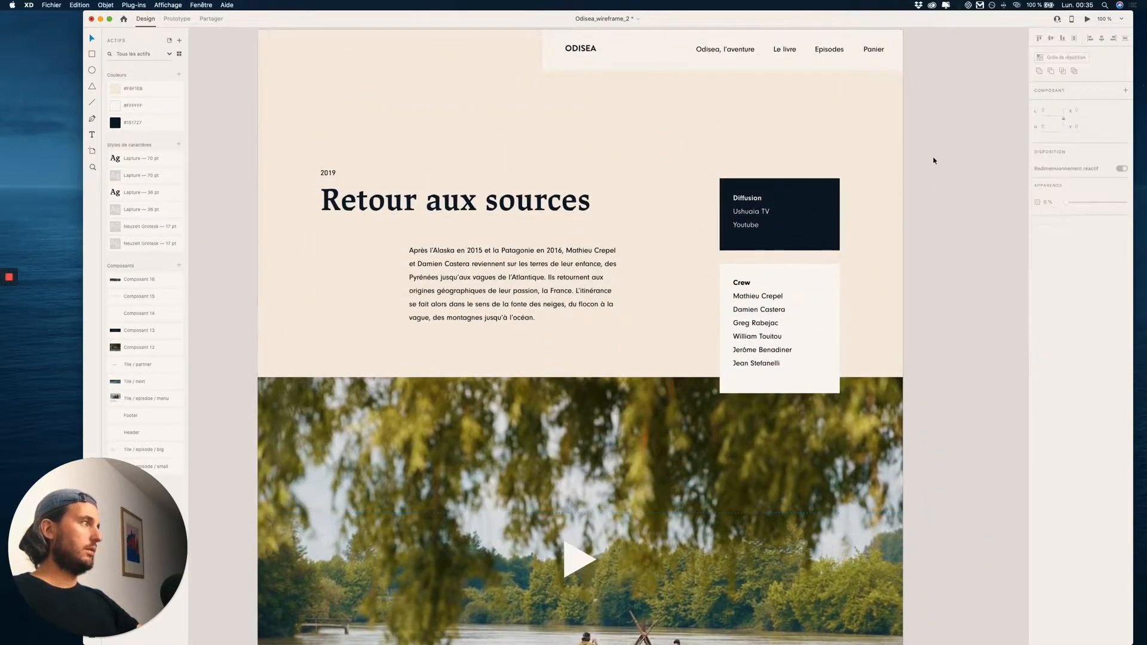
double_click(740, 216)
triple_click(751, 215)
key(ctrl+Up)
Back in Webflow, add a required single-line plain text field labelled Titre du lien 1 to the Episode collection
click(223, 525)
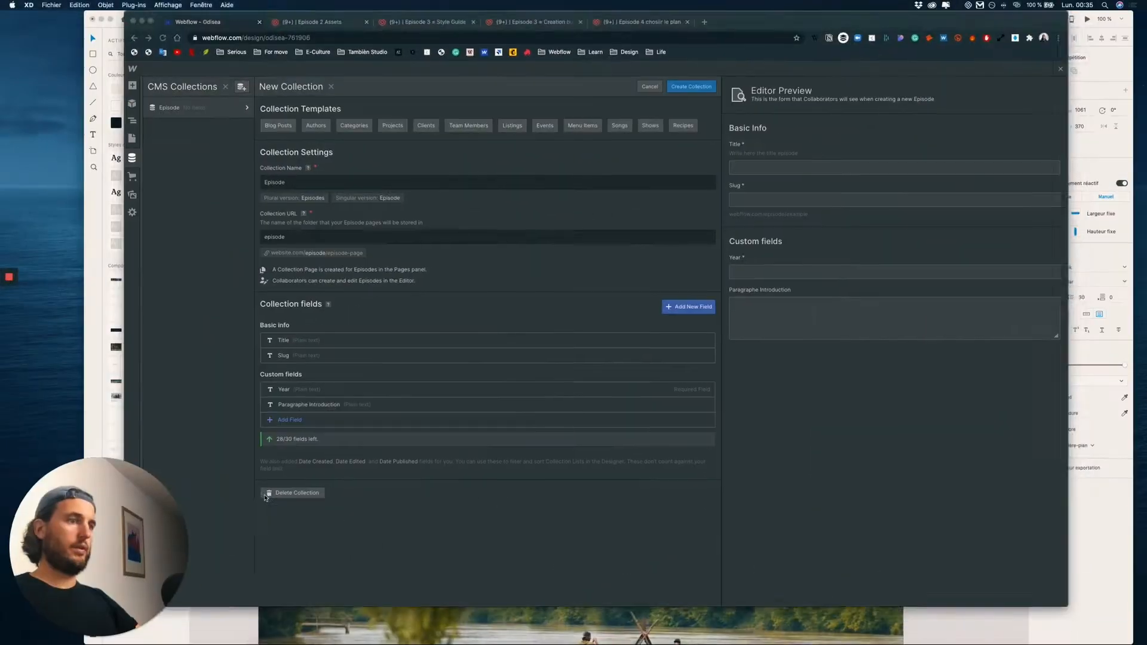
click(311, 421)
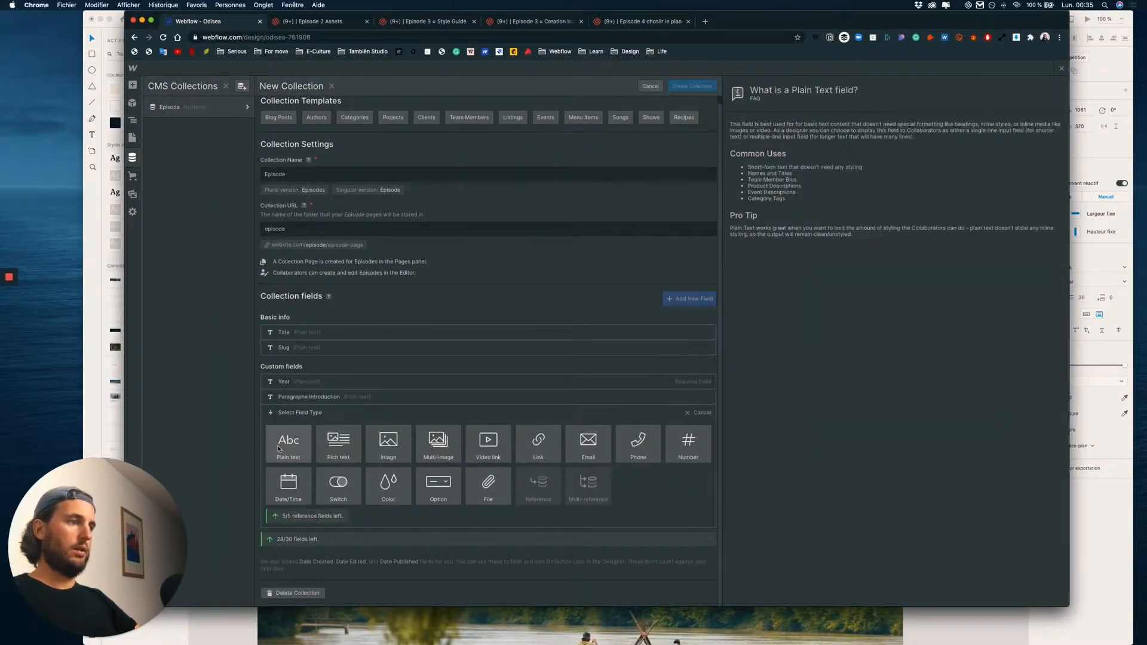
click(299, 442)
text(Titre du lien)
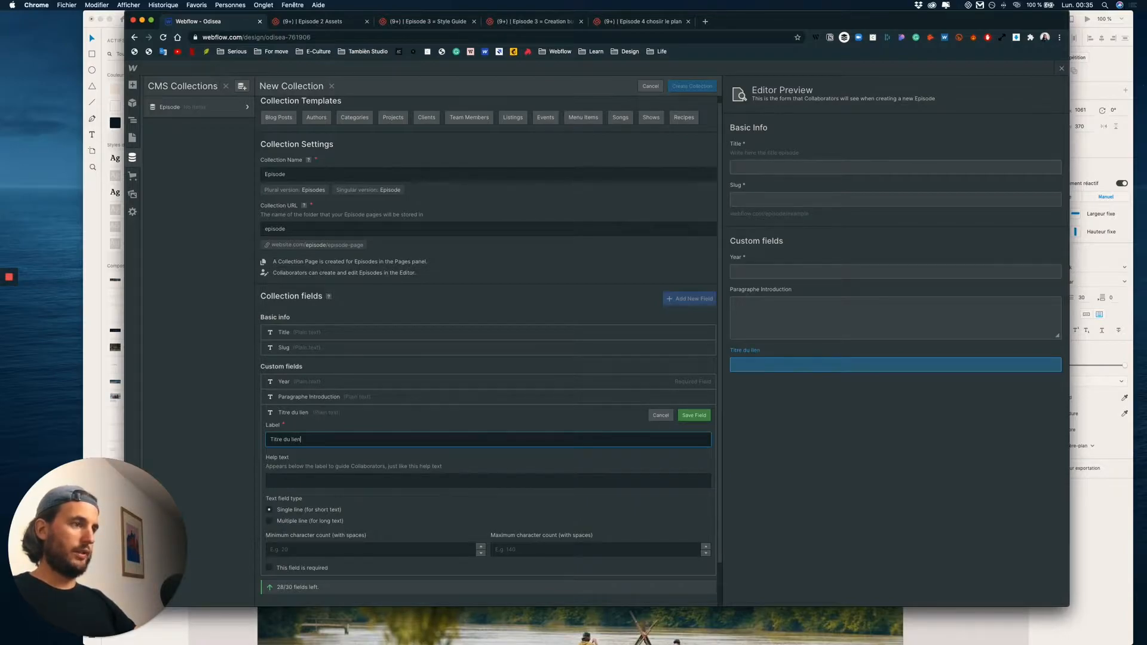
click(320, 477)
click(319, 439)
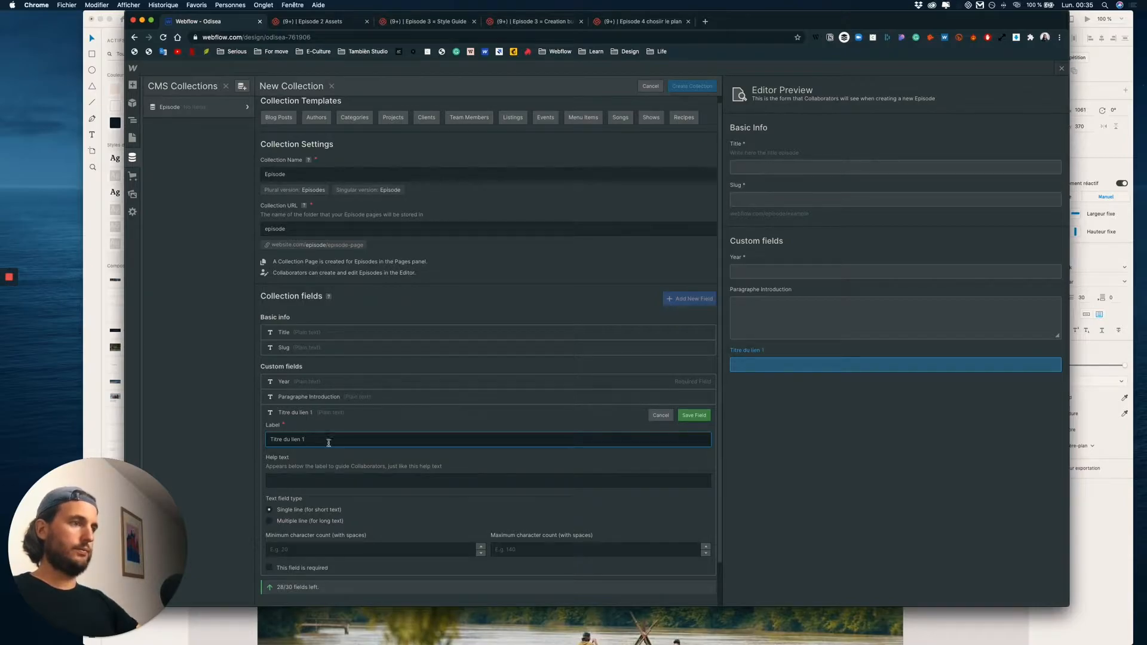
scroll(300, 568, down, 2)
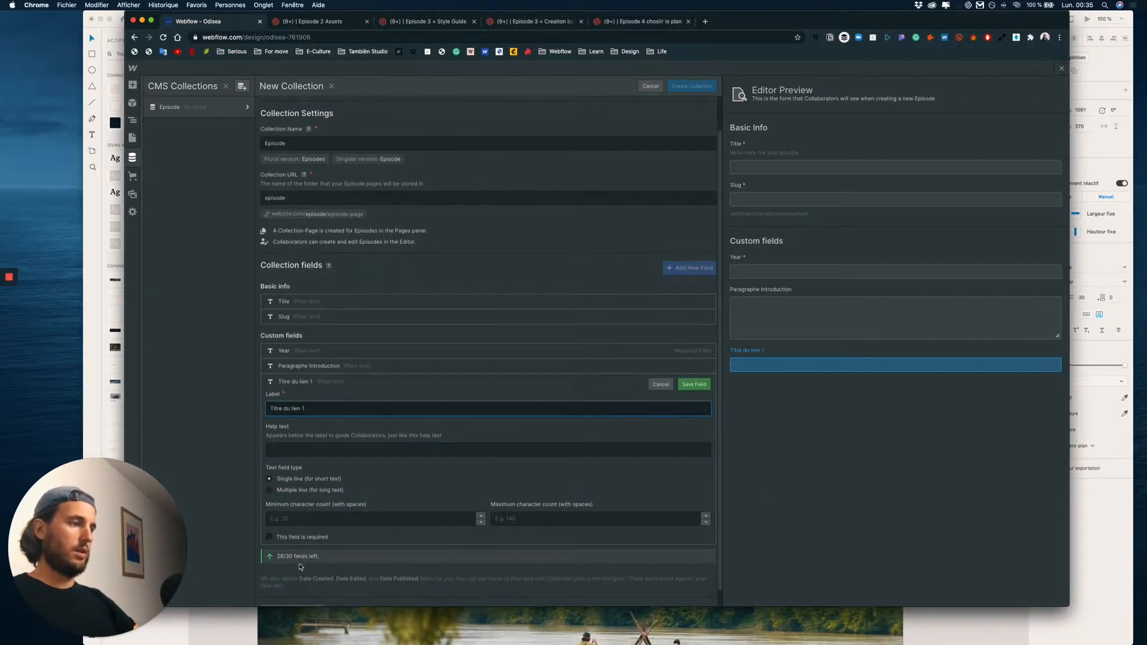
click(302, 538)
click(301, 537)
click(694, 384)
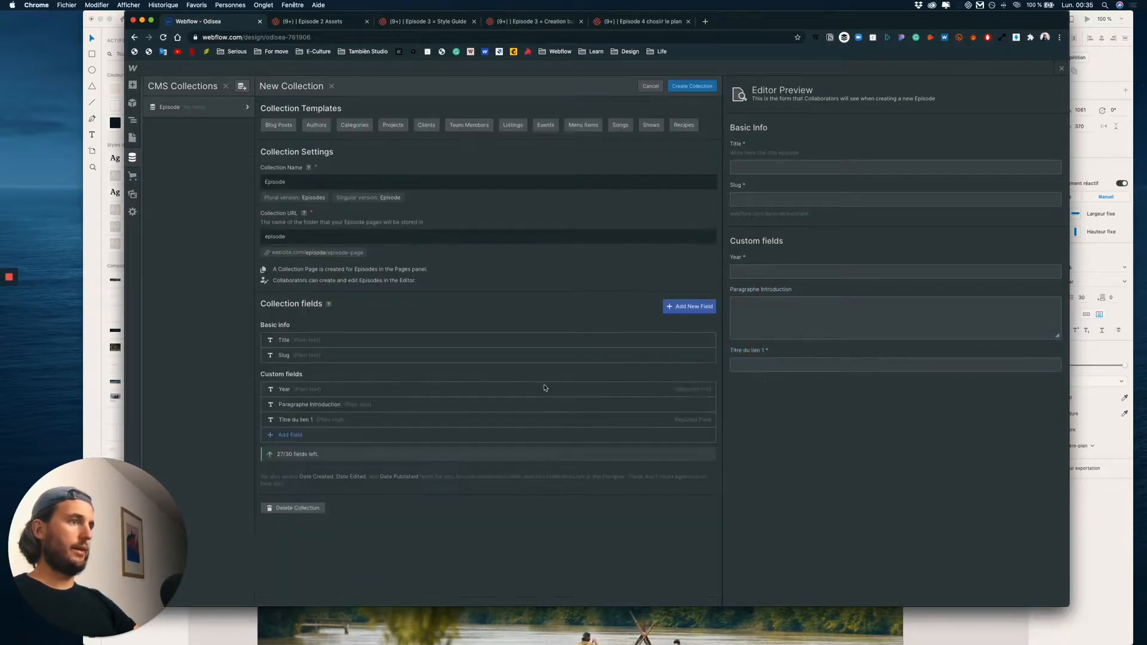
Make the Paragraphe Introduction field required and save it
click(356, 408)
click(299, 489)
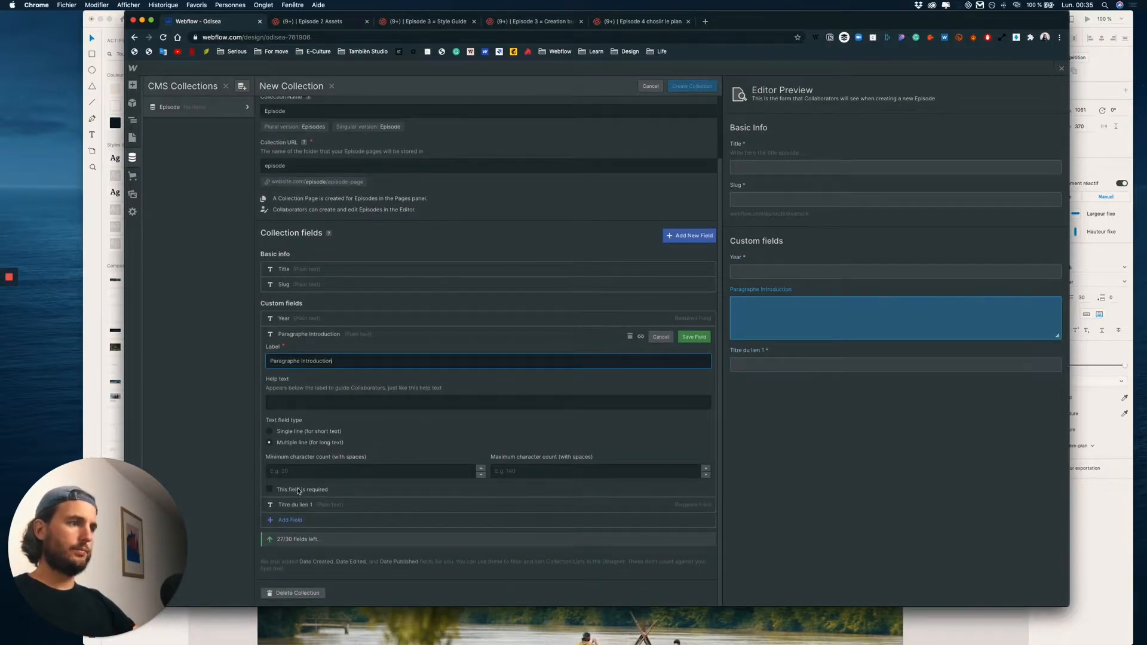
click(693, 337)
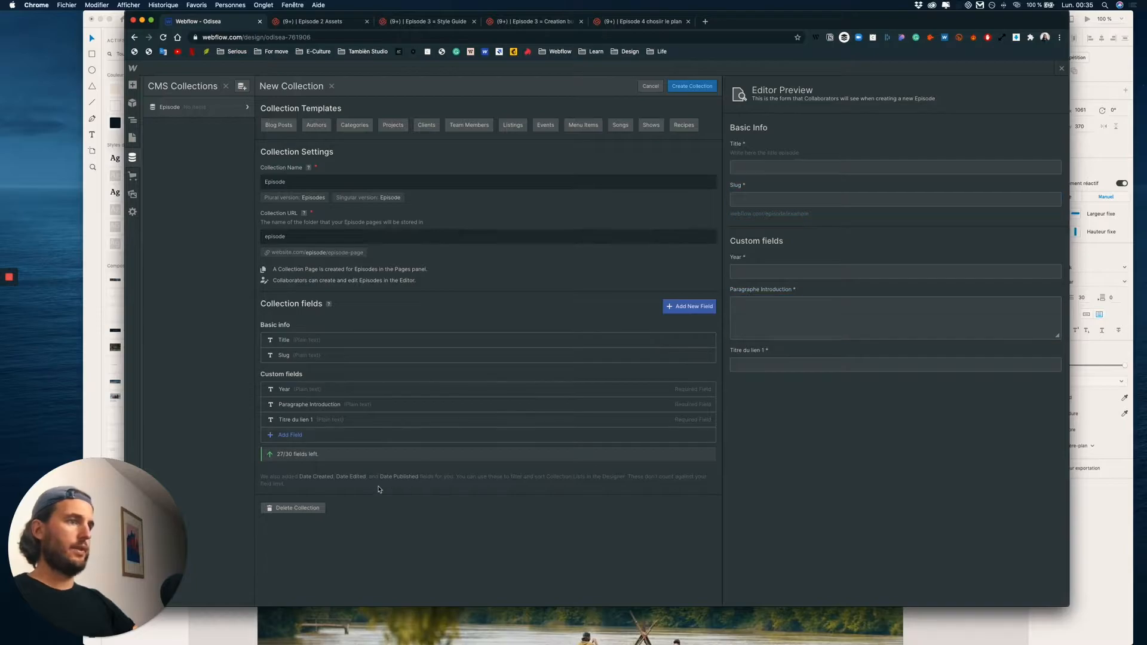
Add a Link field labelled Lien 1 to the Episode collection and save it
click(291, 412)
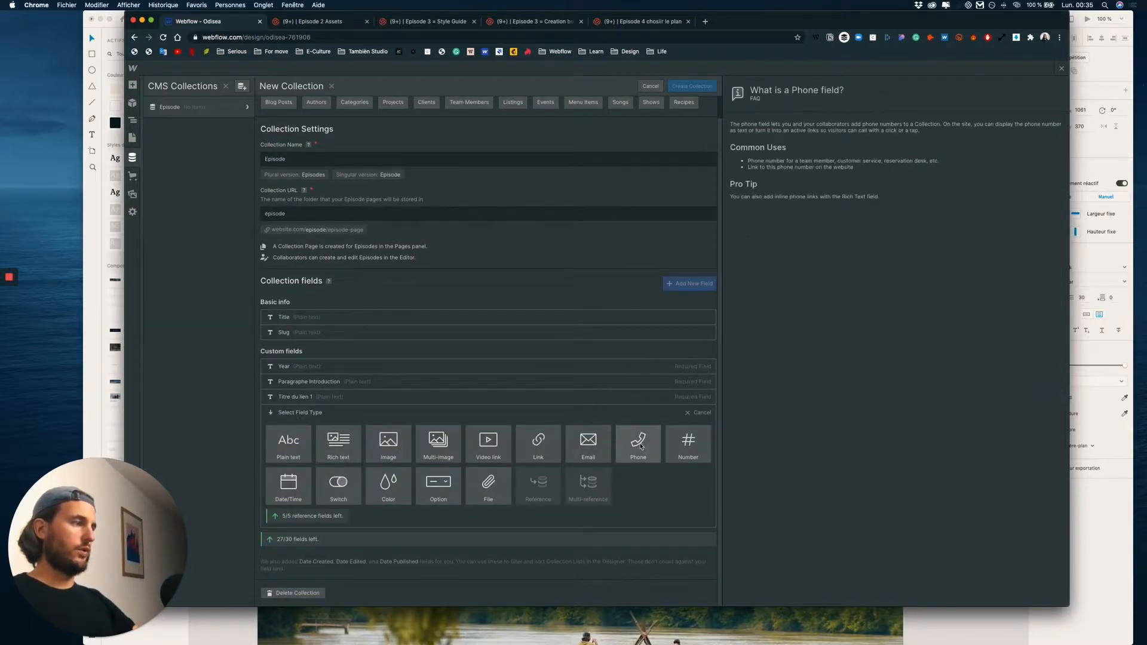
click(538, 452)
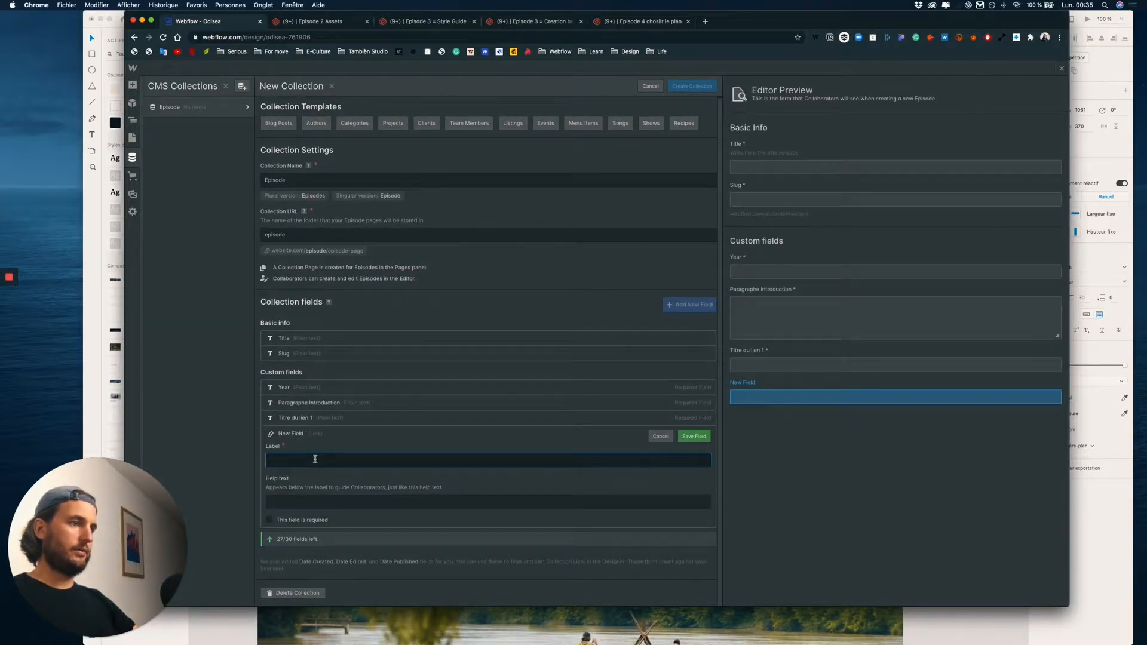
text(Lie)
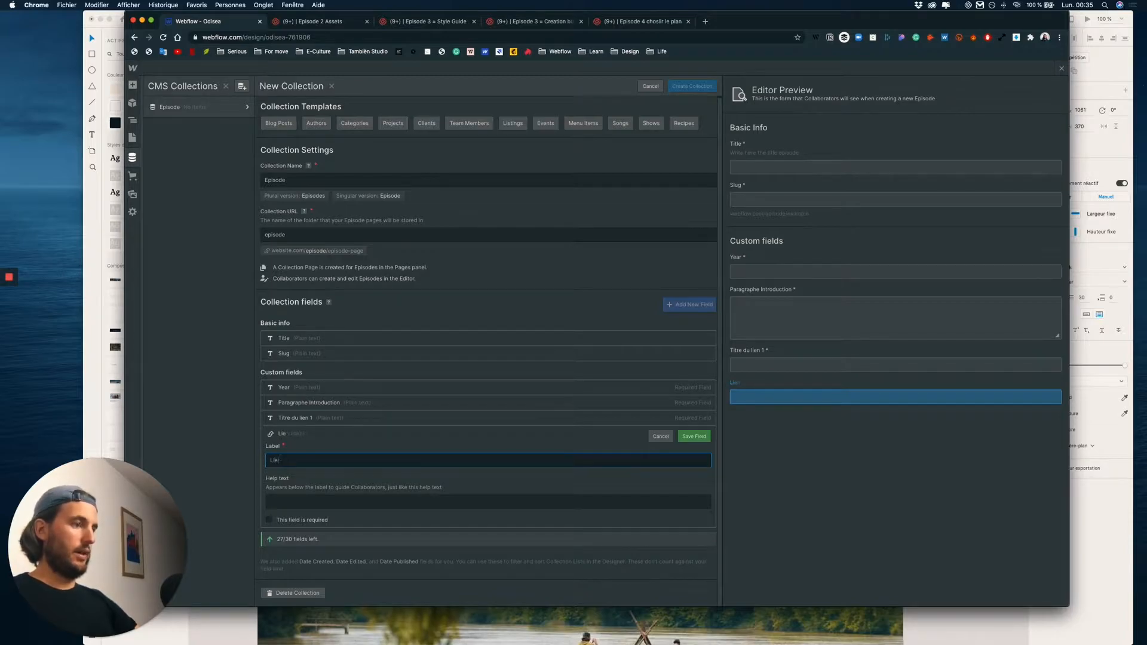
click(693, 437)
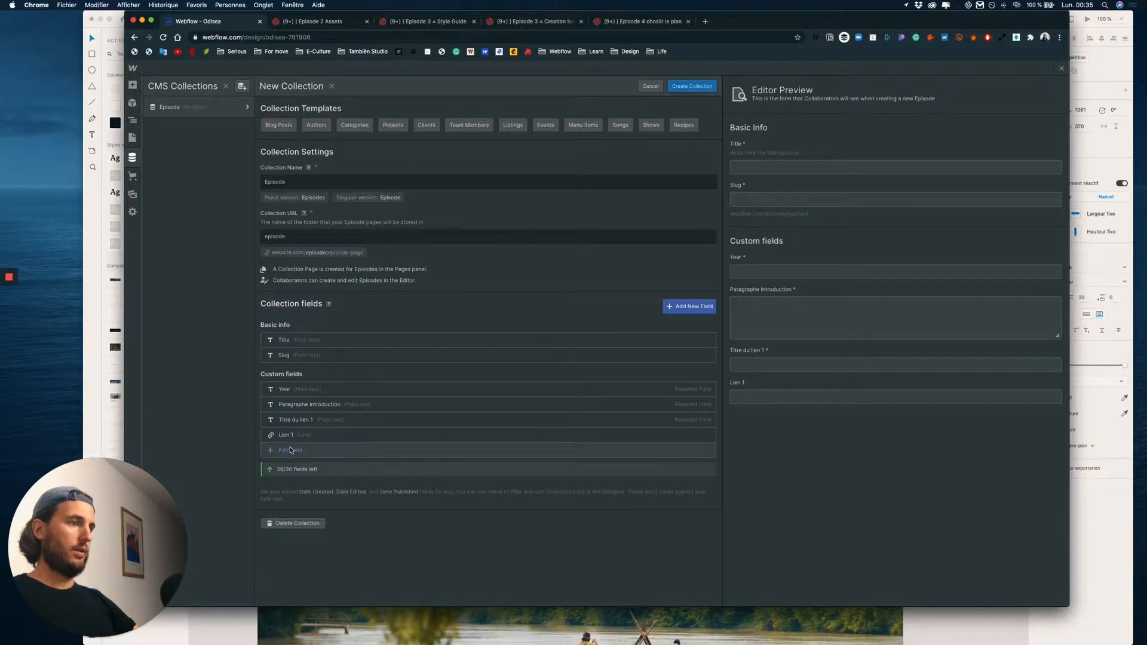
Relabel the Titre du lien 1 field as Title Link 1 and save it
click(708, 420)
scroll(687, 427, down, 2)
click(323, 361)
drag(322, 361, 239, 362)
text(Tit)
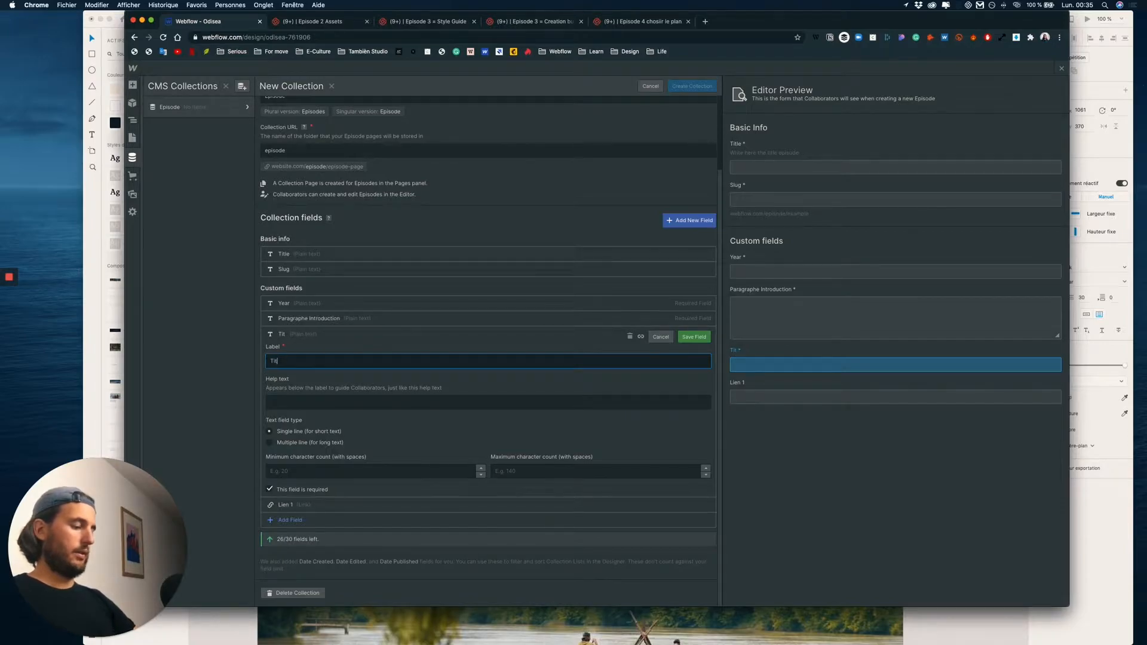
text(le Link )
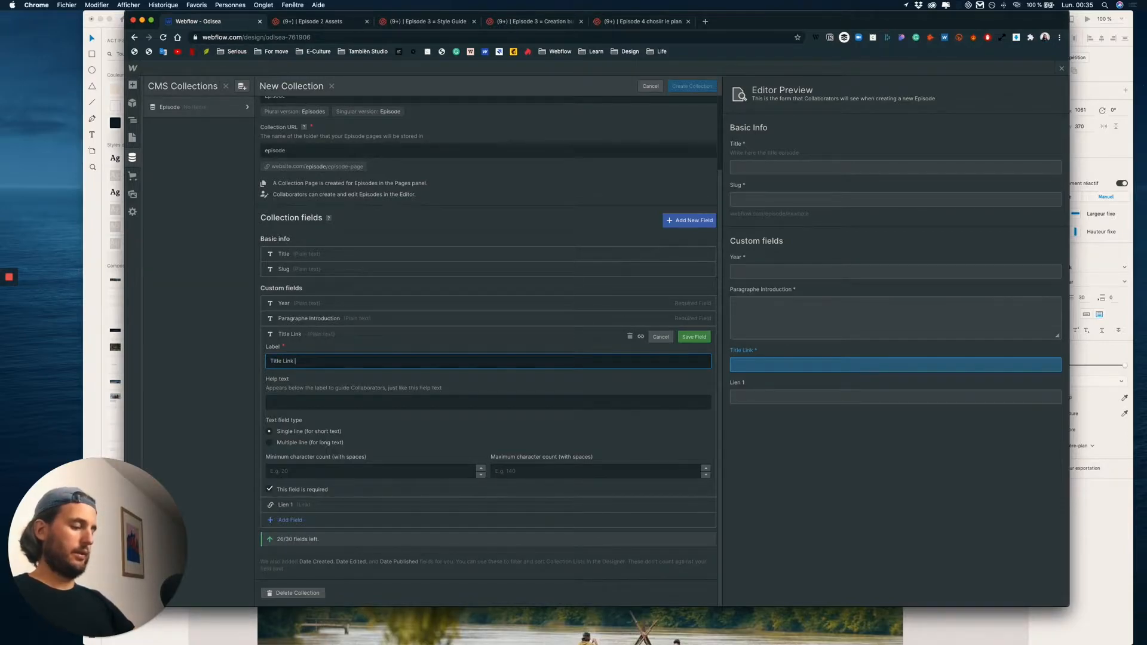
text(1)
key(Return)
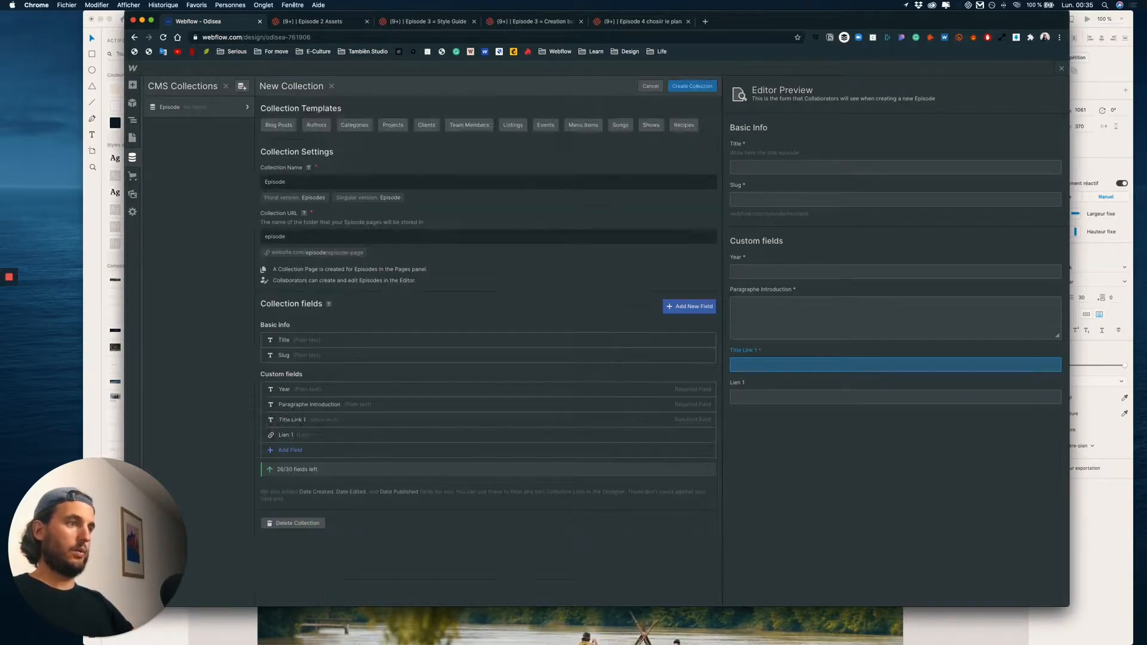
Relabel the Lien 1 field as Link 1 and save it
click(311, 439)
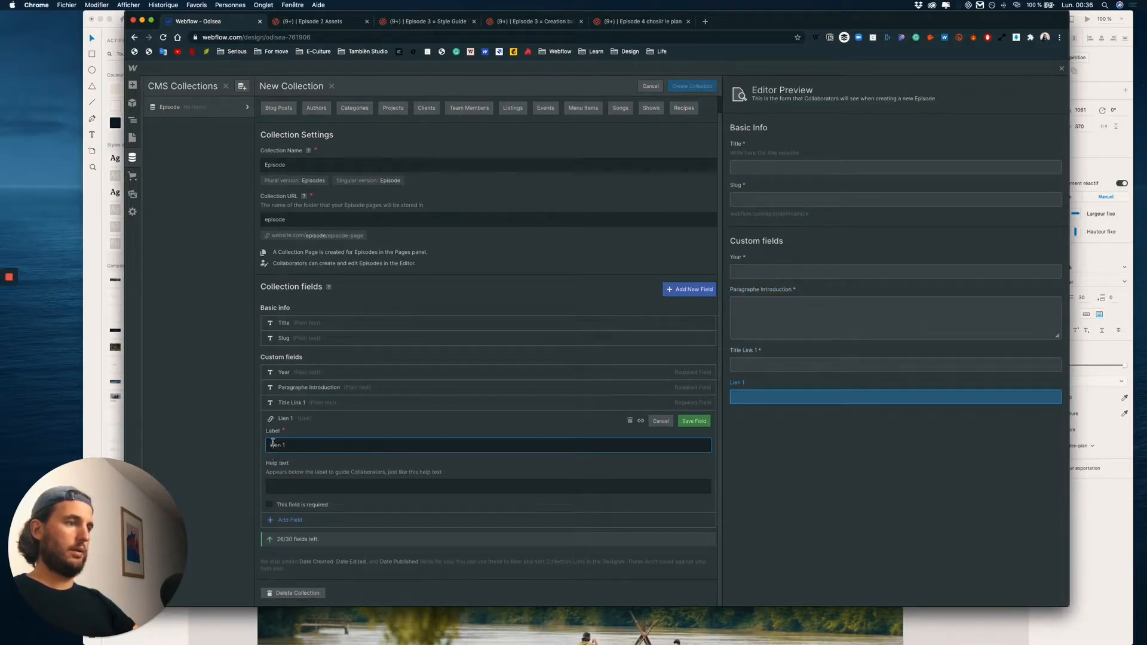
text(Lin)
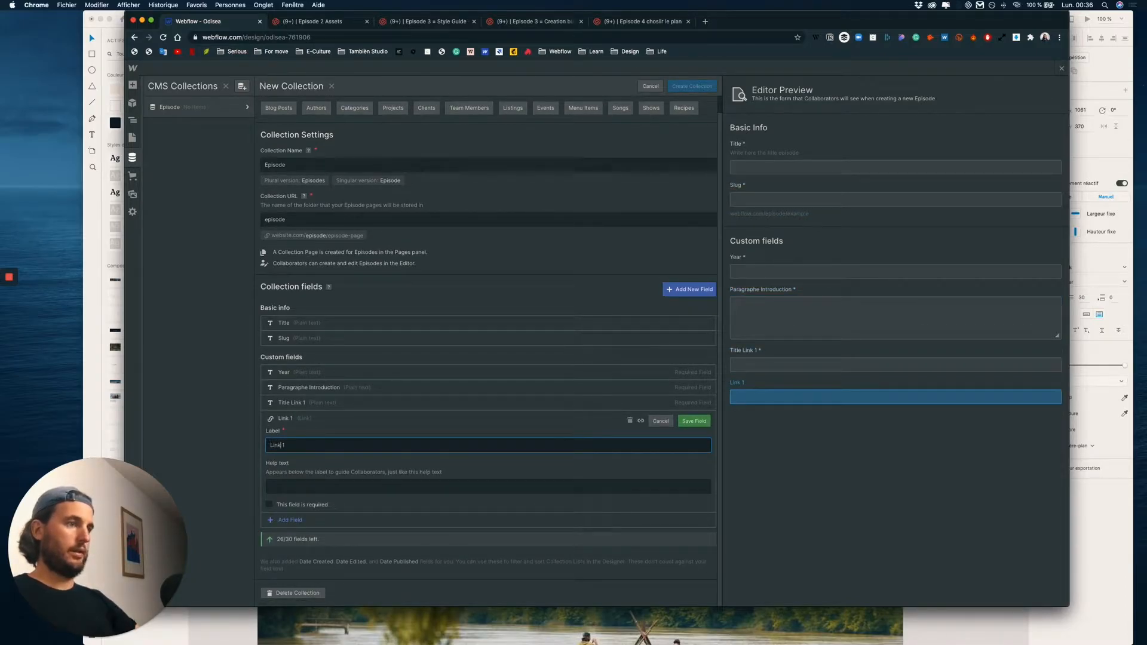
click(694, 421)
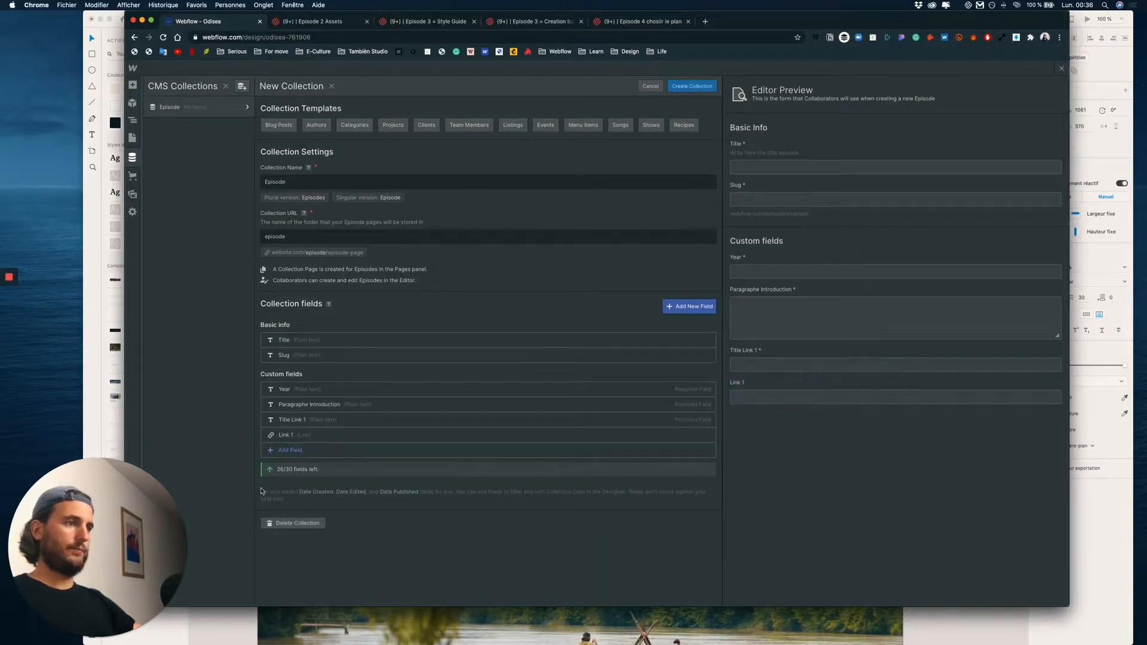
Add a required single-line plain text field labelled Title Link 2 to the Episode collection
click(292, 451)
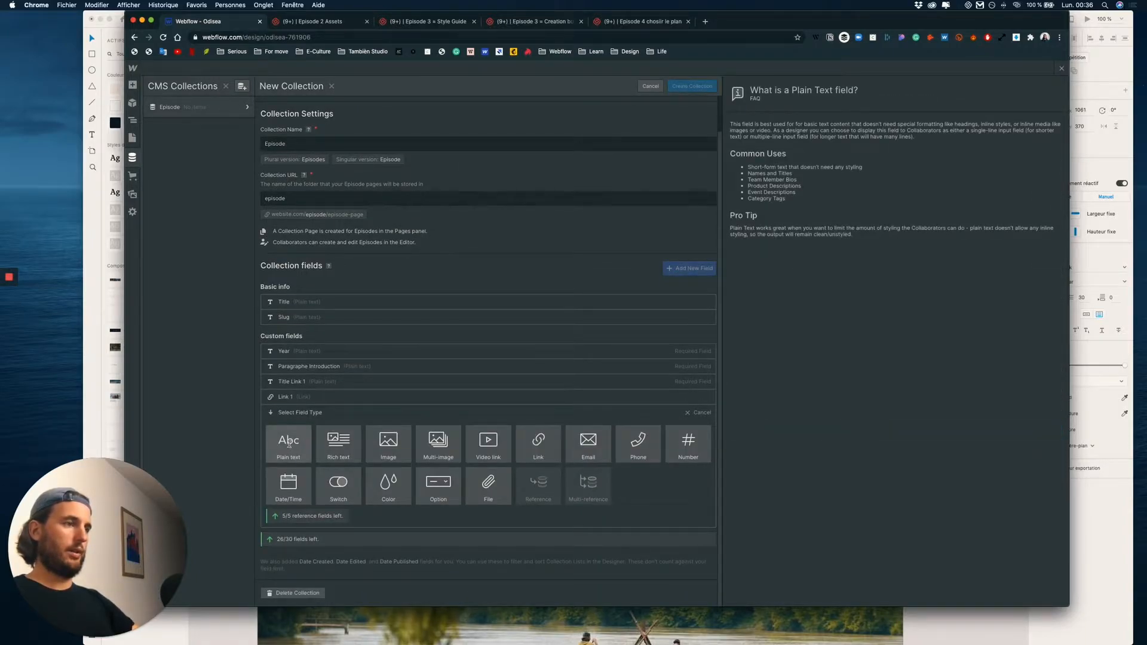
click(289, 442)
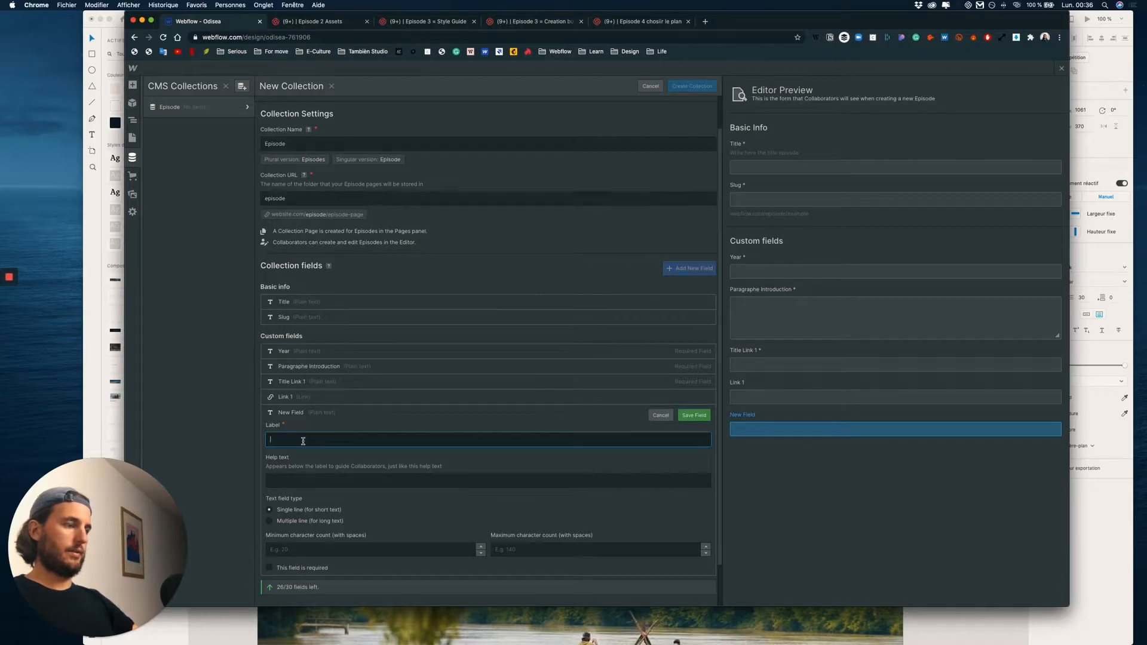
text(Title Li)
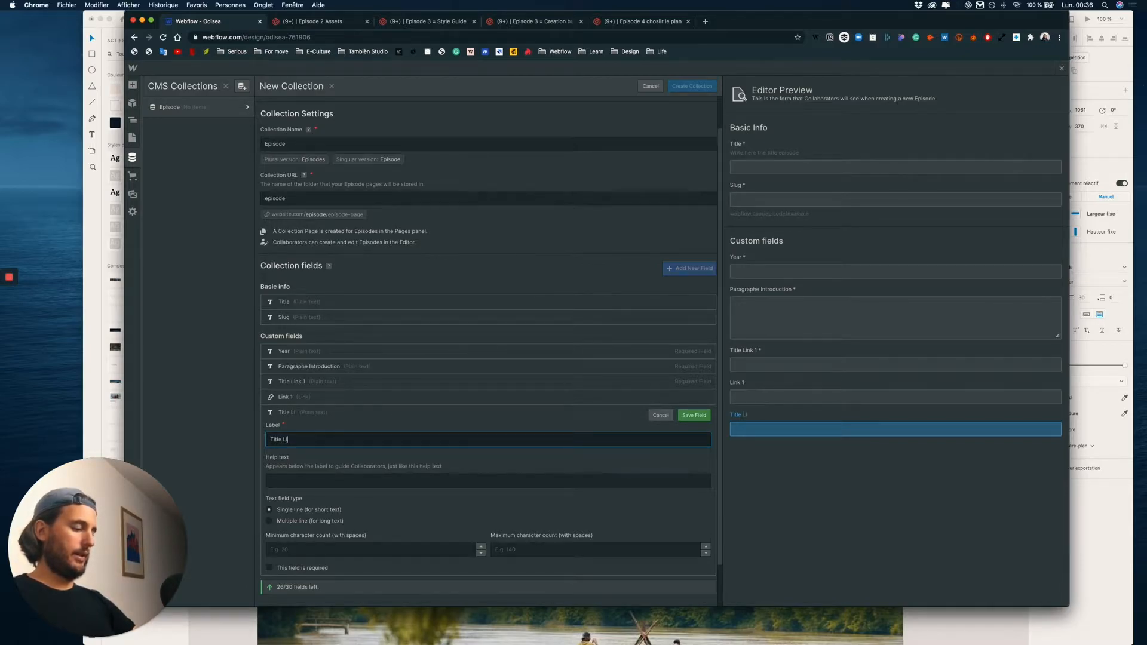
text(nk 2)
click(269, 567)
key(Return)
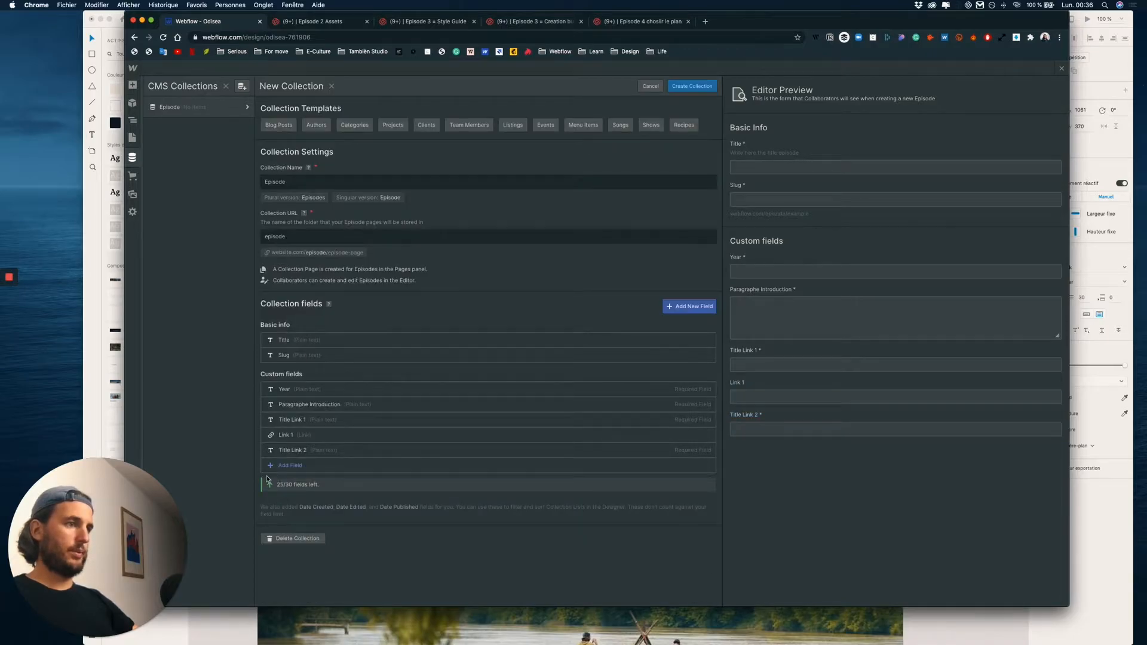
Add a required Link field labelled Link 2 to the Episode collection and save it
click(289, 465)
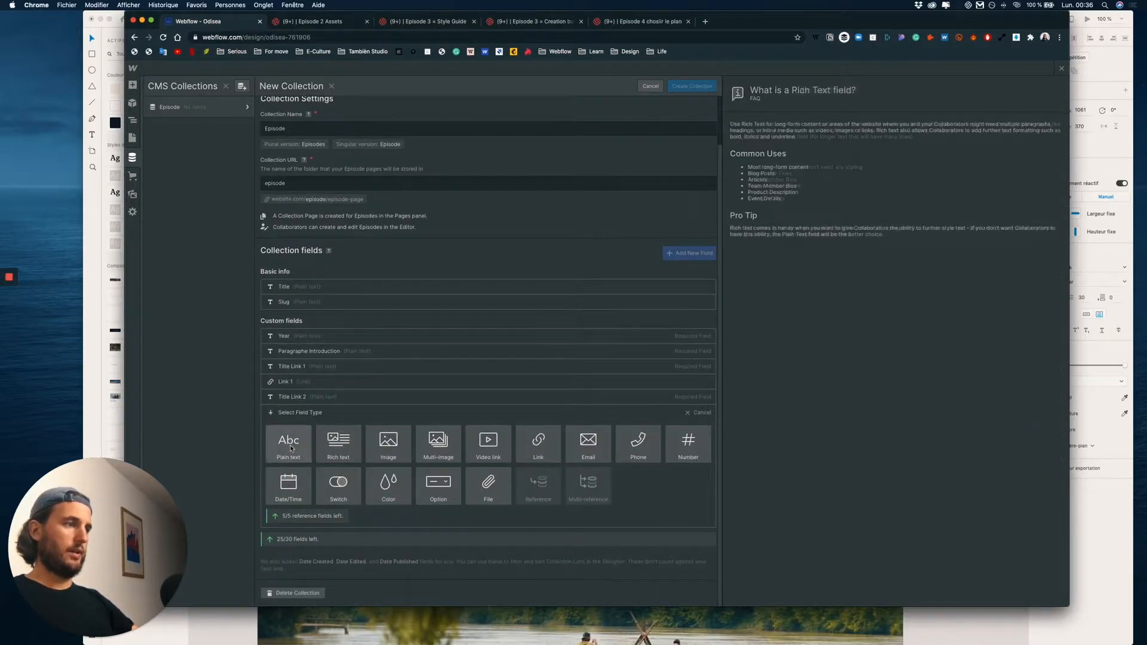
click(538, 442)
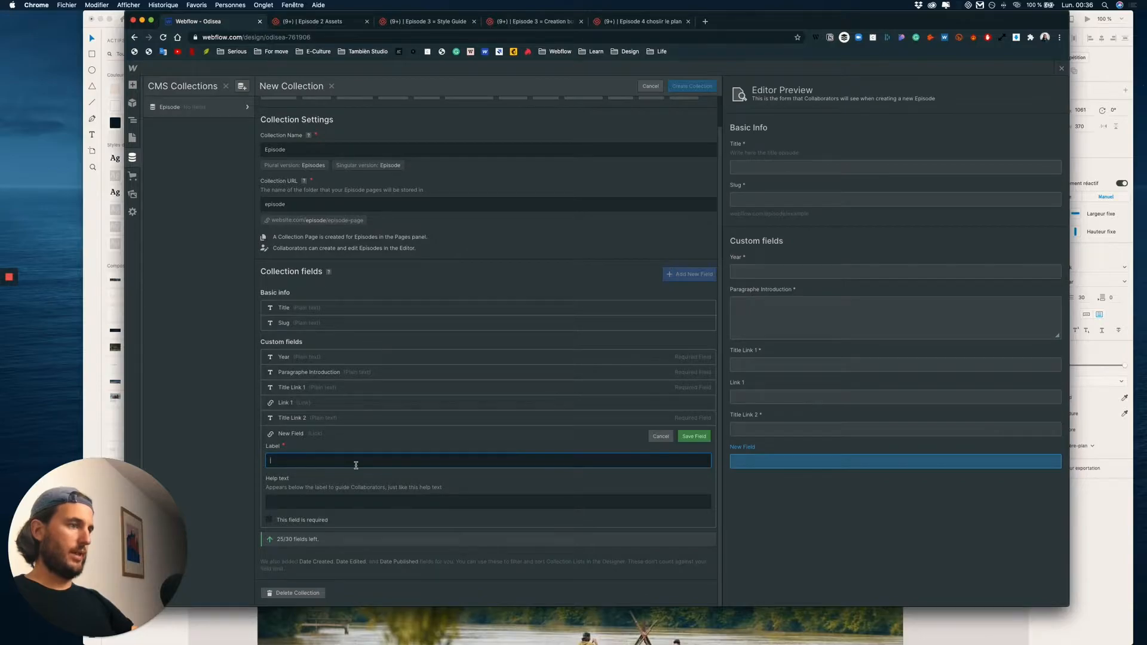
text(Link2)
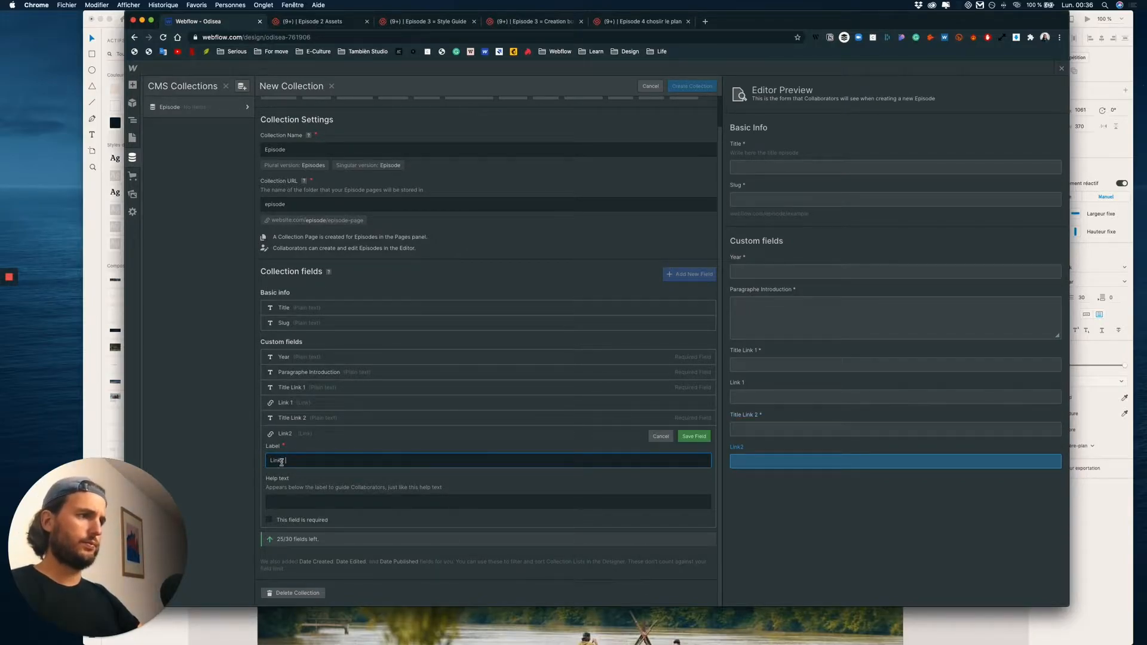
key(BackSpace)
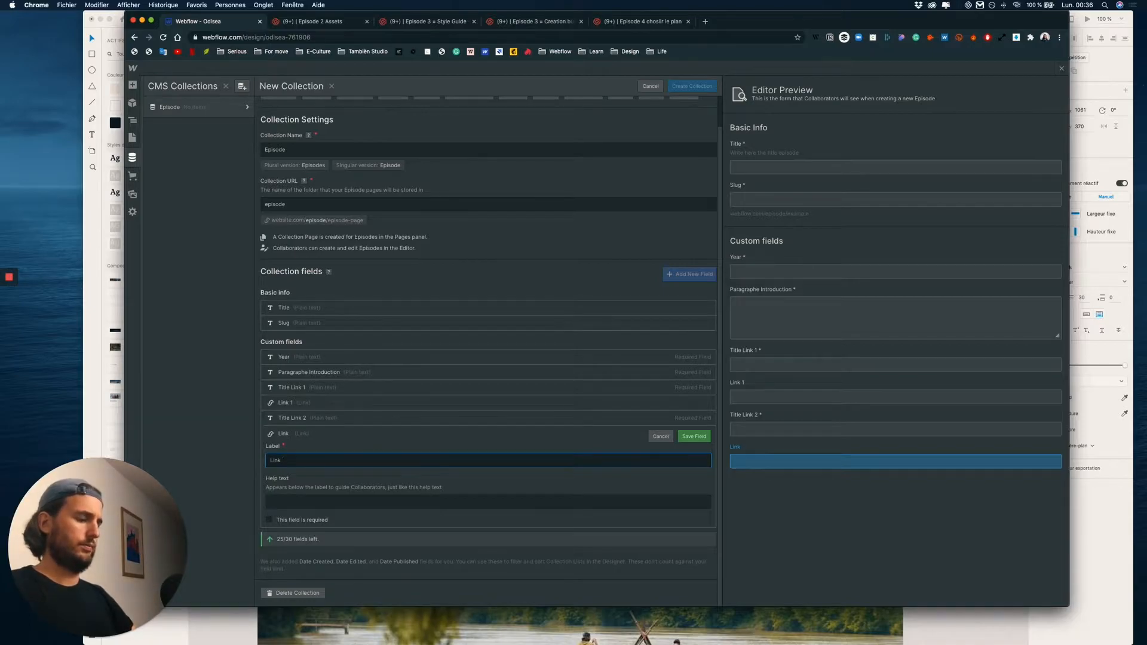
click(270, 520)
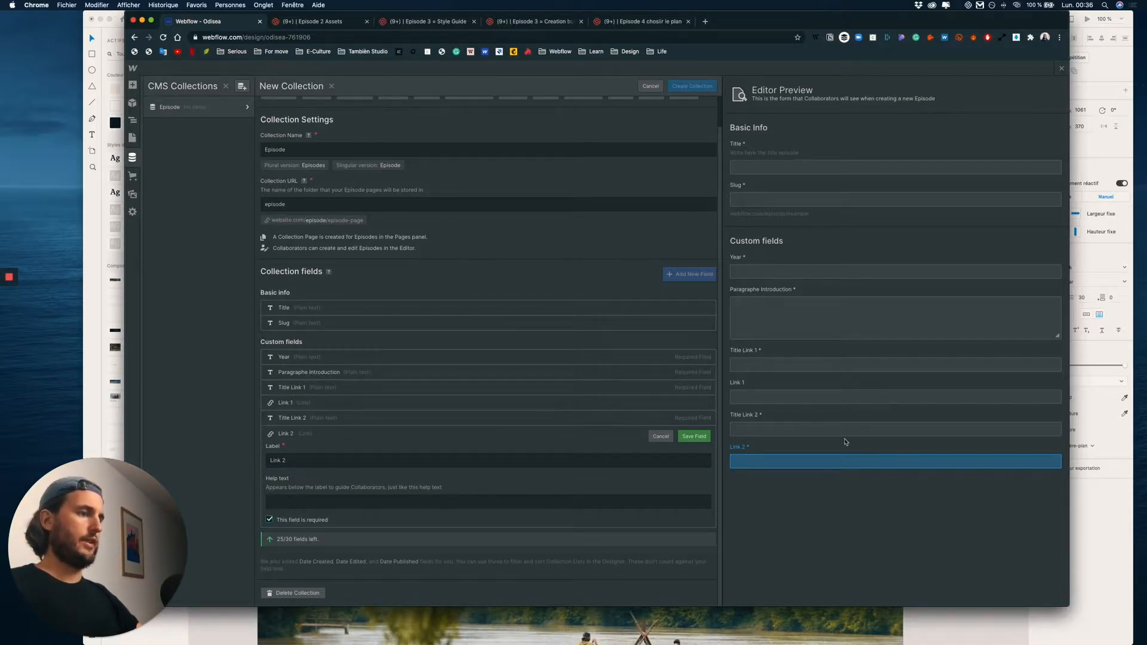
click(694, 436)
Make the Link 1 field required and save it
click(706, 432)
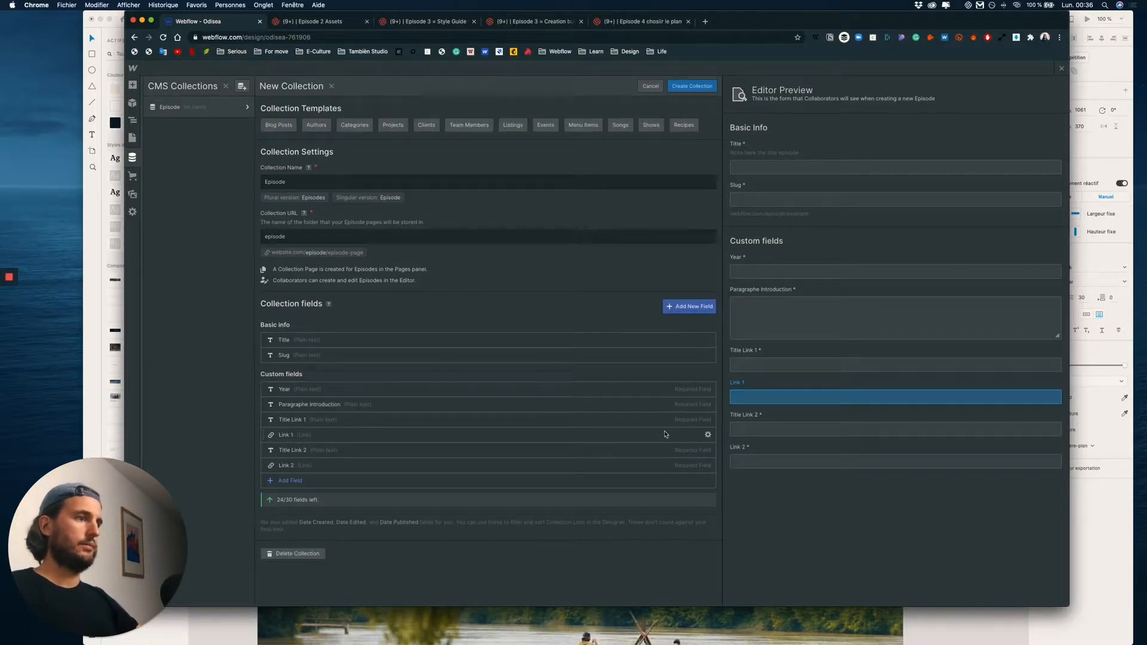
click(270, 473)
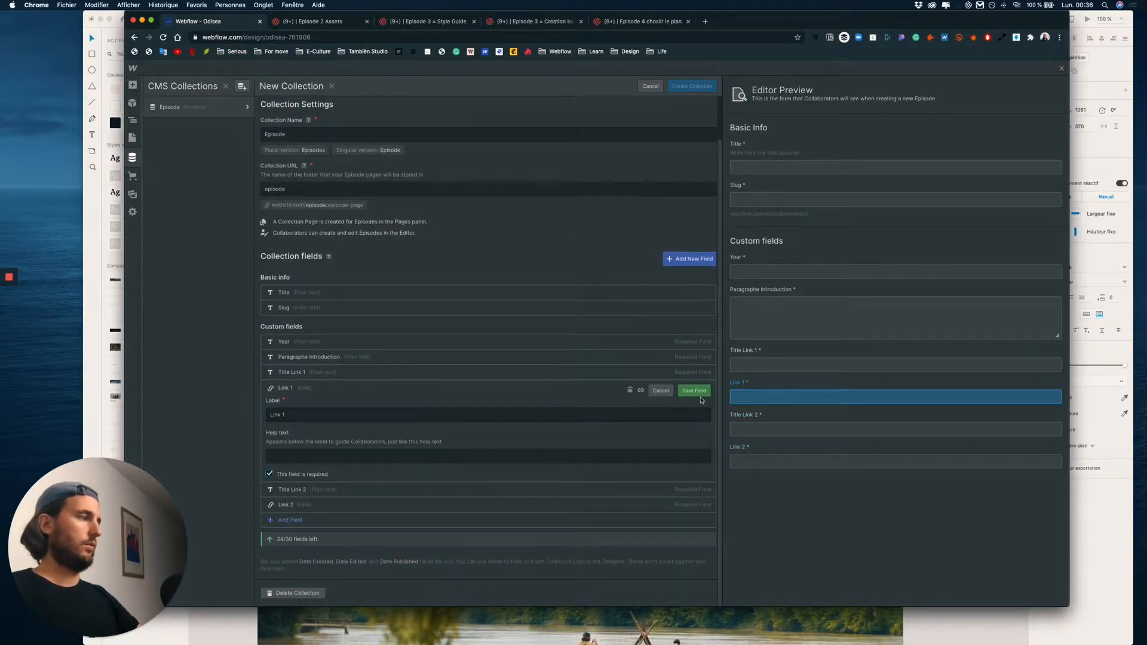
click(694, 391)
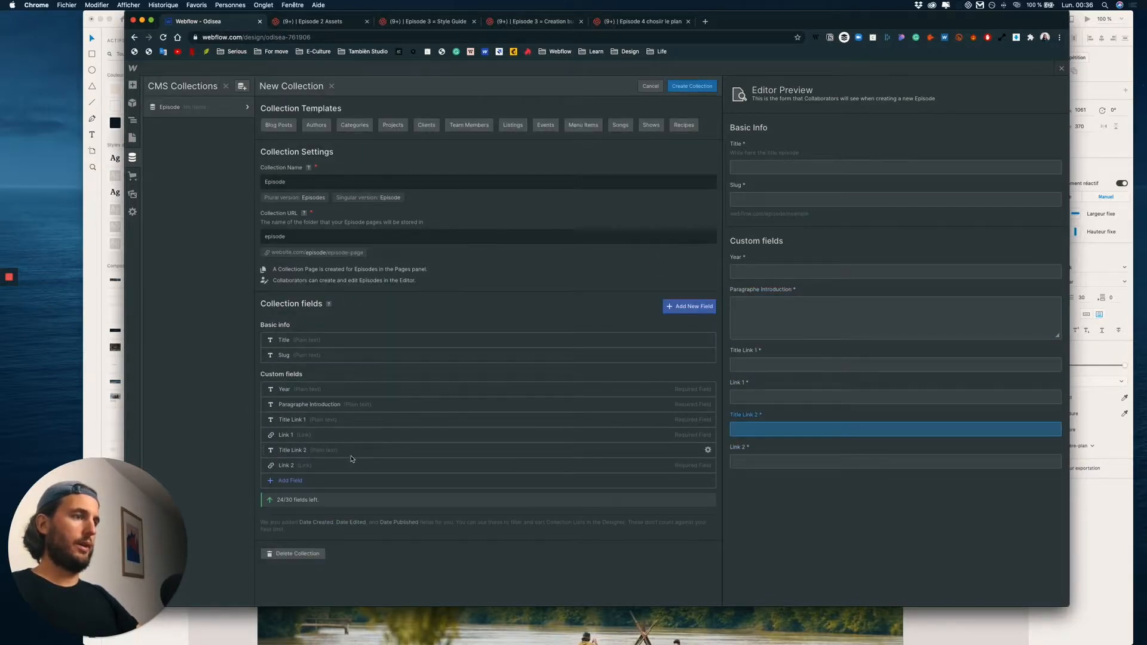
Make the Link 2 field optional and save it
click(304, 467)
click(270, 504)
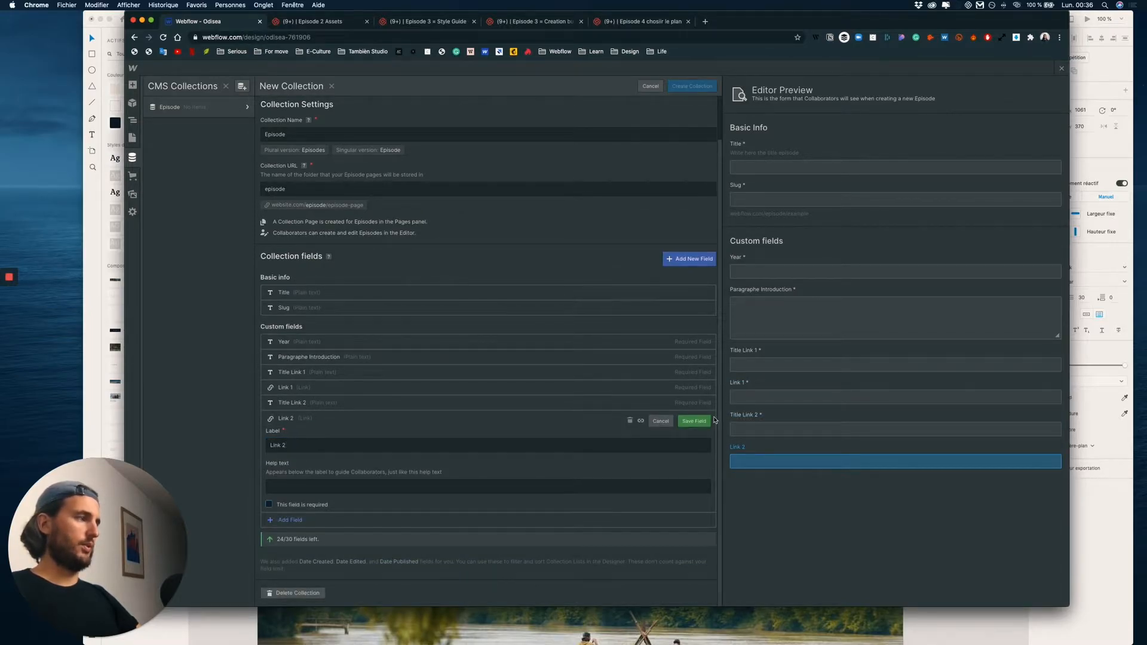
click(693, 421)
Make the Title Link 2 field optional and save it
click(301, 454)
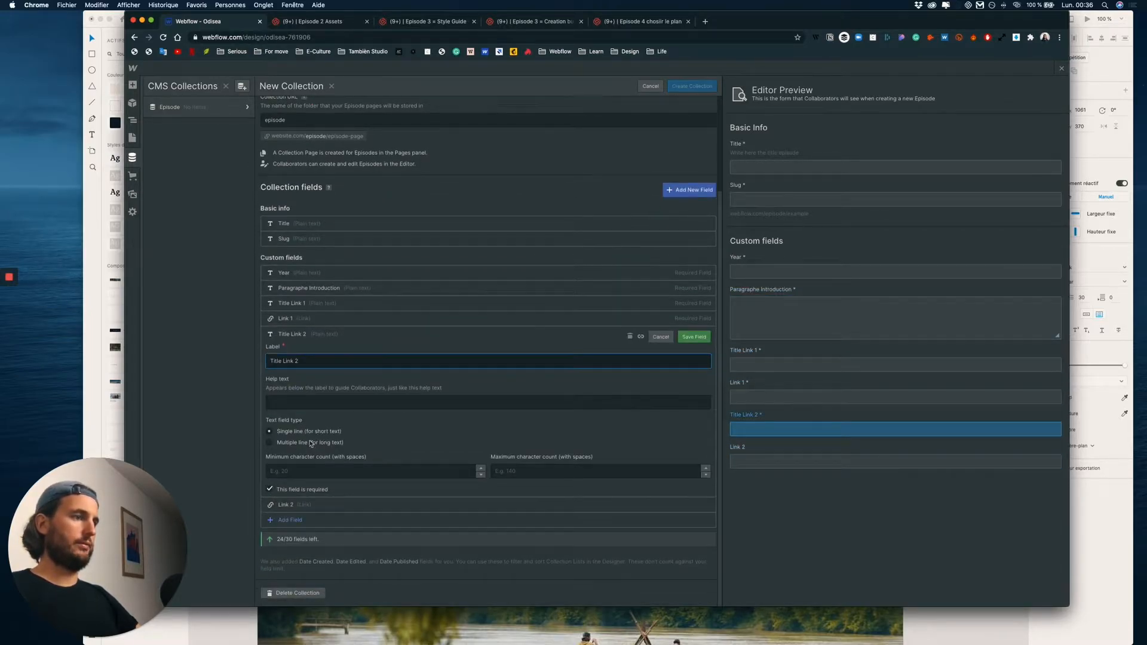
click(298, 492)
click(693, 336)
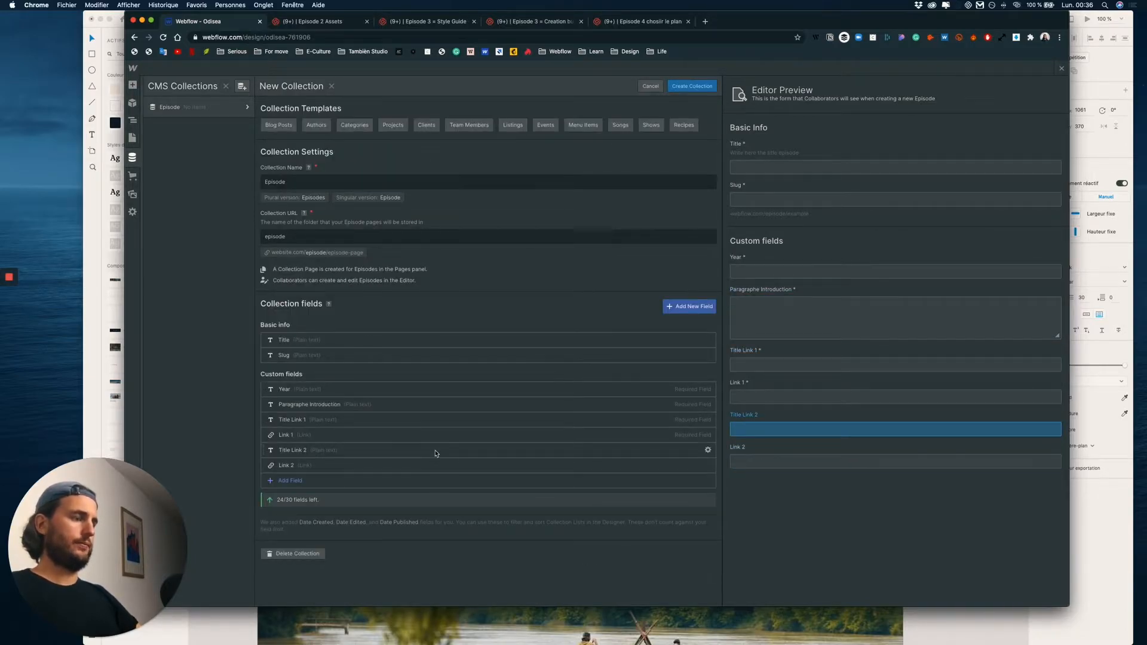
Check the episode page in the XD wireframe, and add a required multiple-line plain text field labelled Crew to the Episode collection in Webflow
key(ctrl+Up)
click(555, 304)
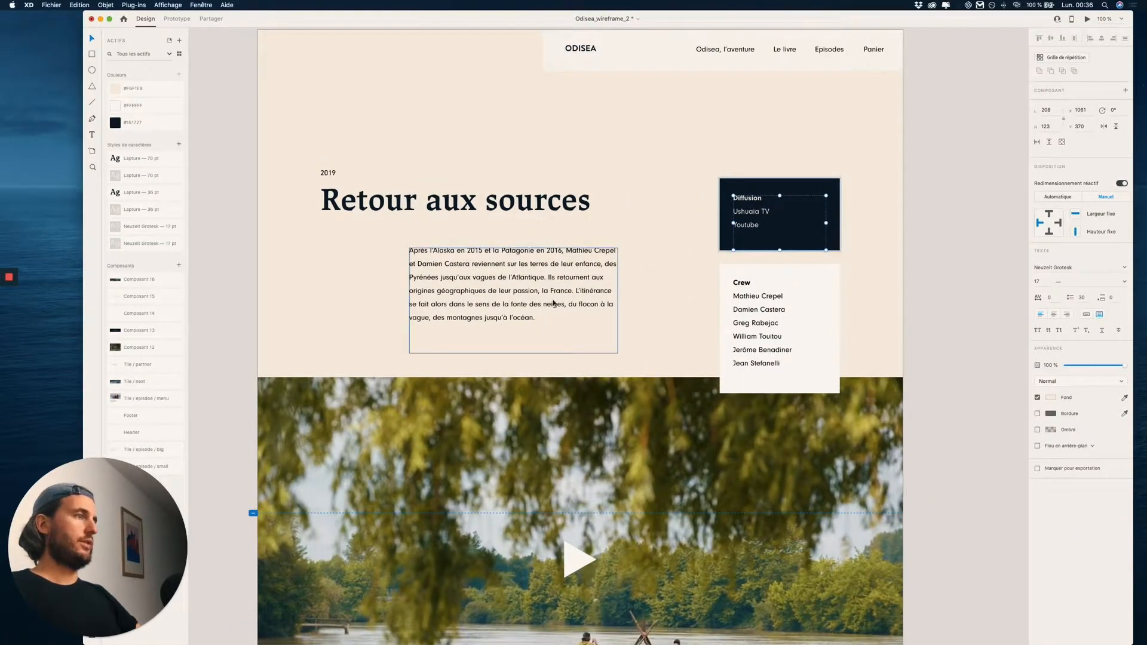
key(ctrl+Up)
click(297, 460)
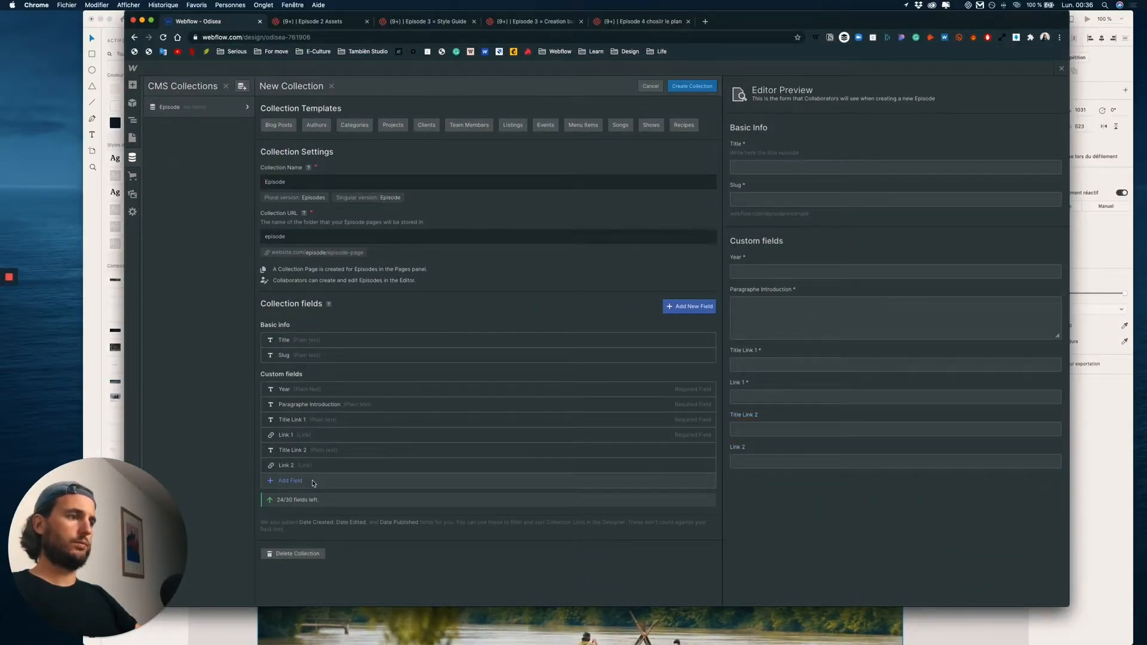
click(313, 483)
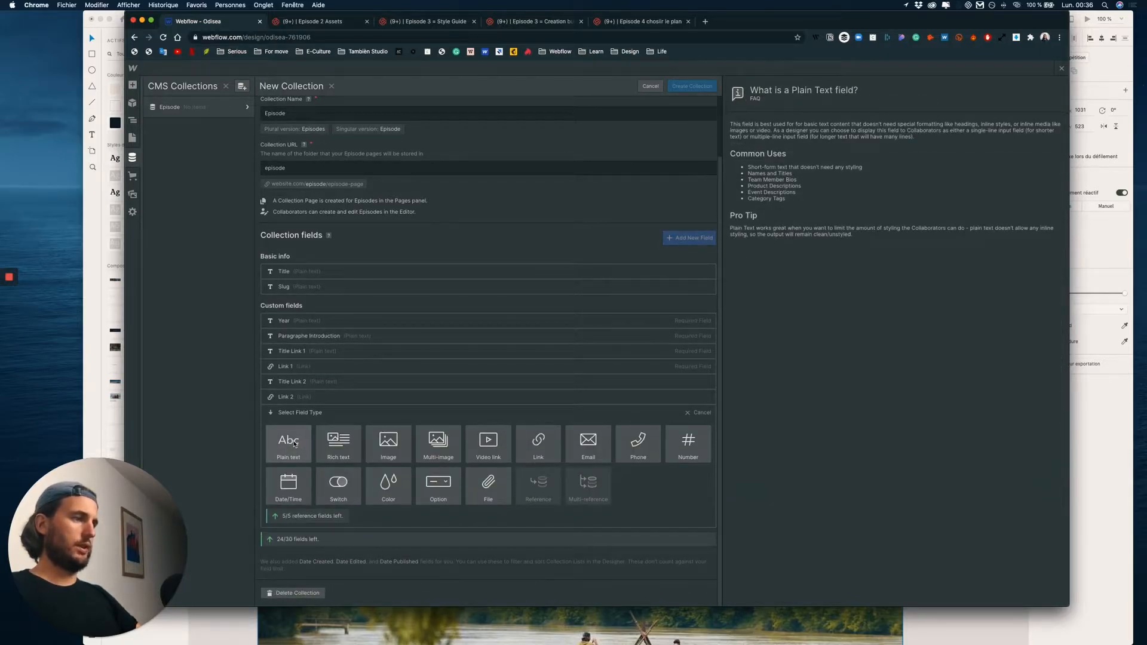
click(288, 442)
text(Crew)
click(301, 476)
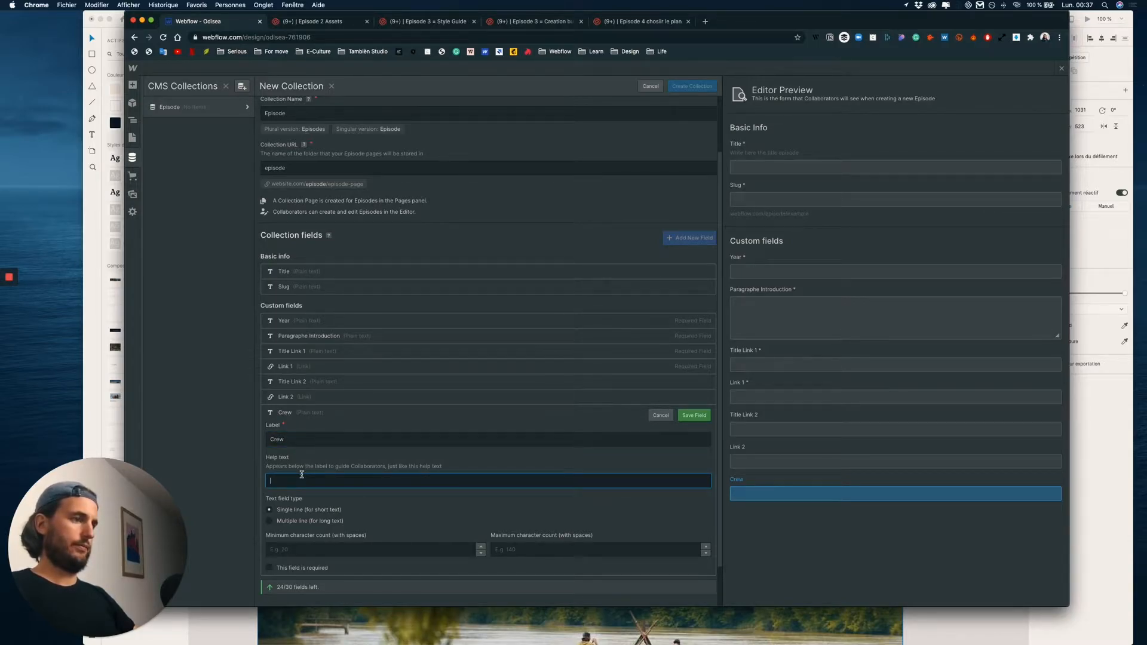
click(298, 521)
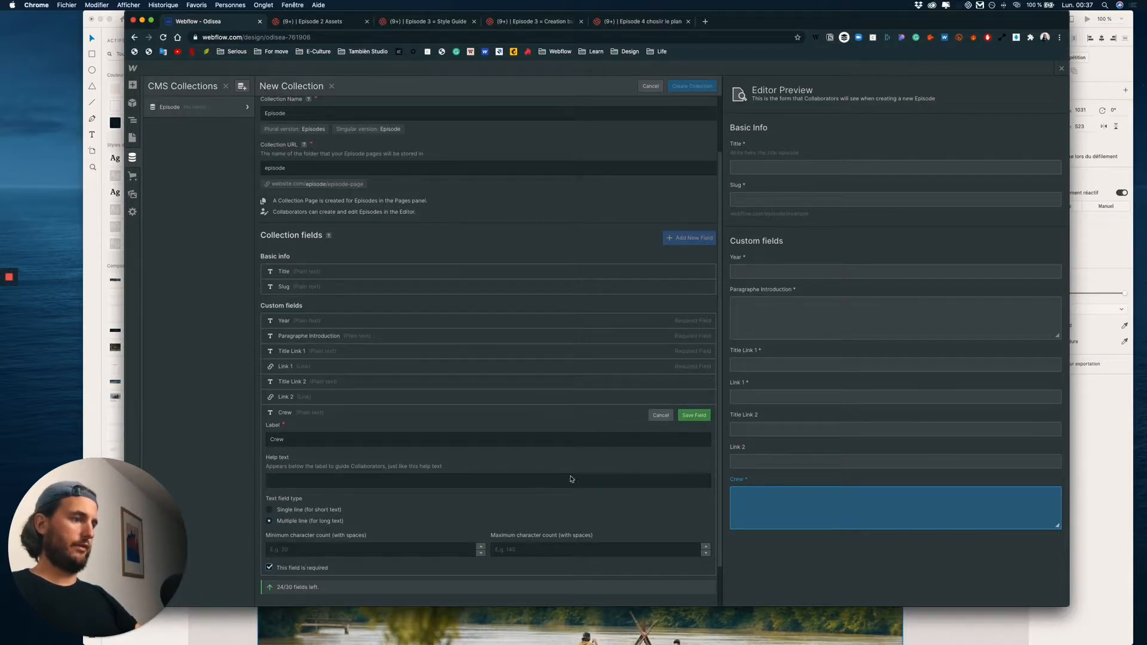
click(694, 415)
Check the video block in the XD wireframe, and add a required Video link field labelled Teaser Link to the Episode collection in Webflow
key(ctrl+Up)
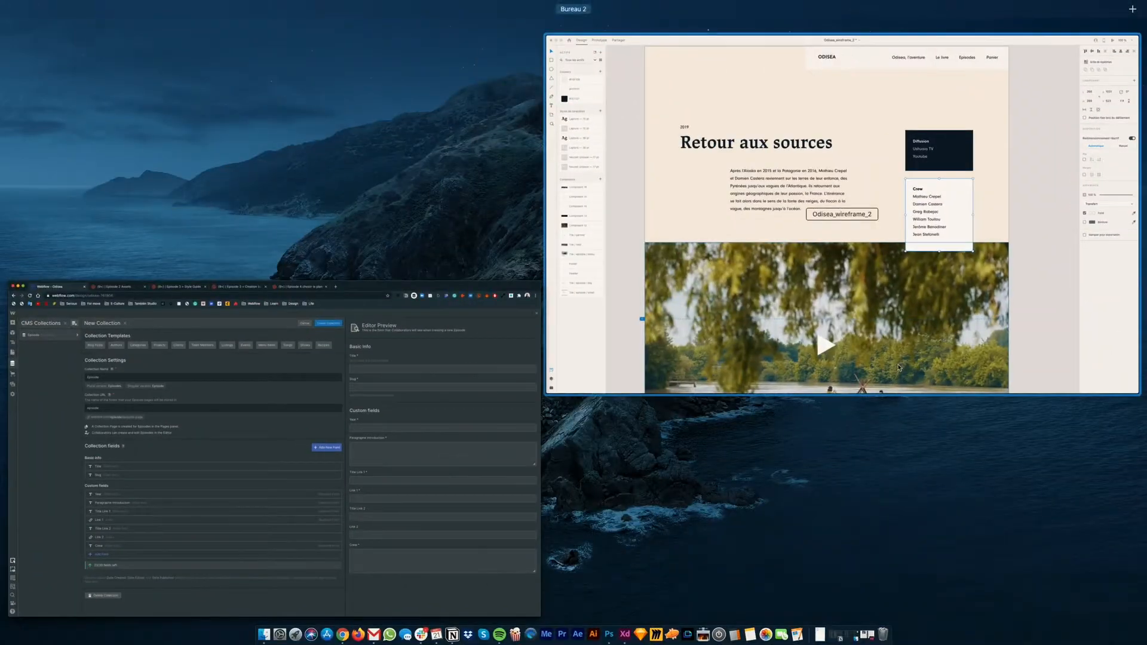
click(898, 367)
scroll(596, 391, down, 5)
click(595, 391)
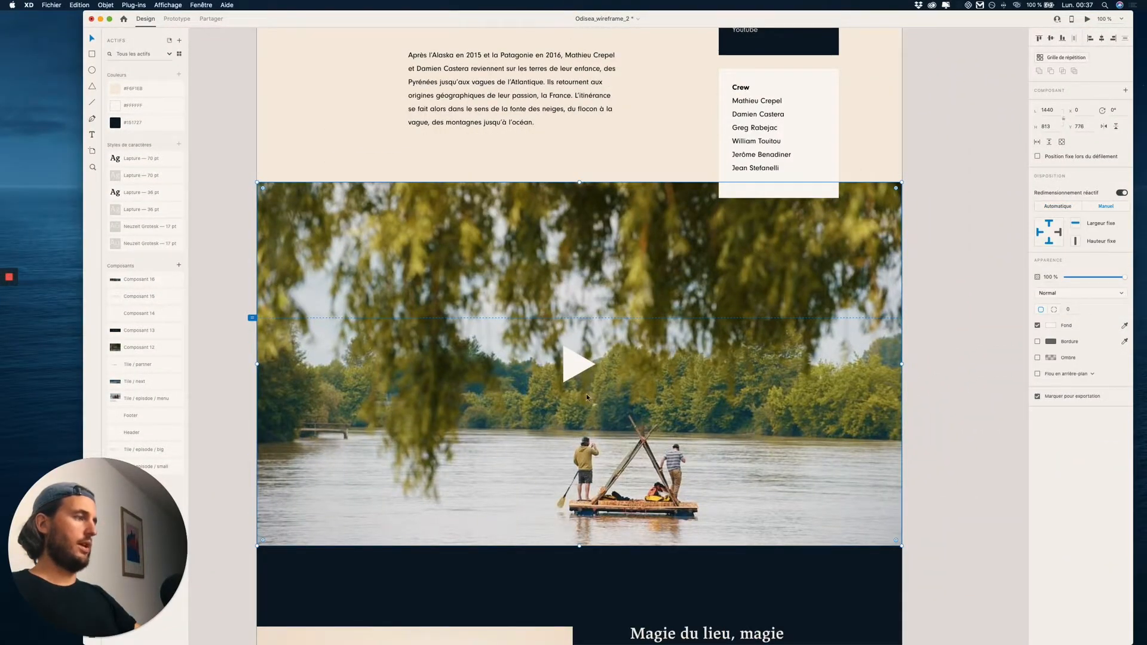
key(ctrl+Up)
click(359, 469)
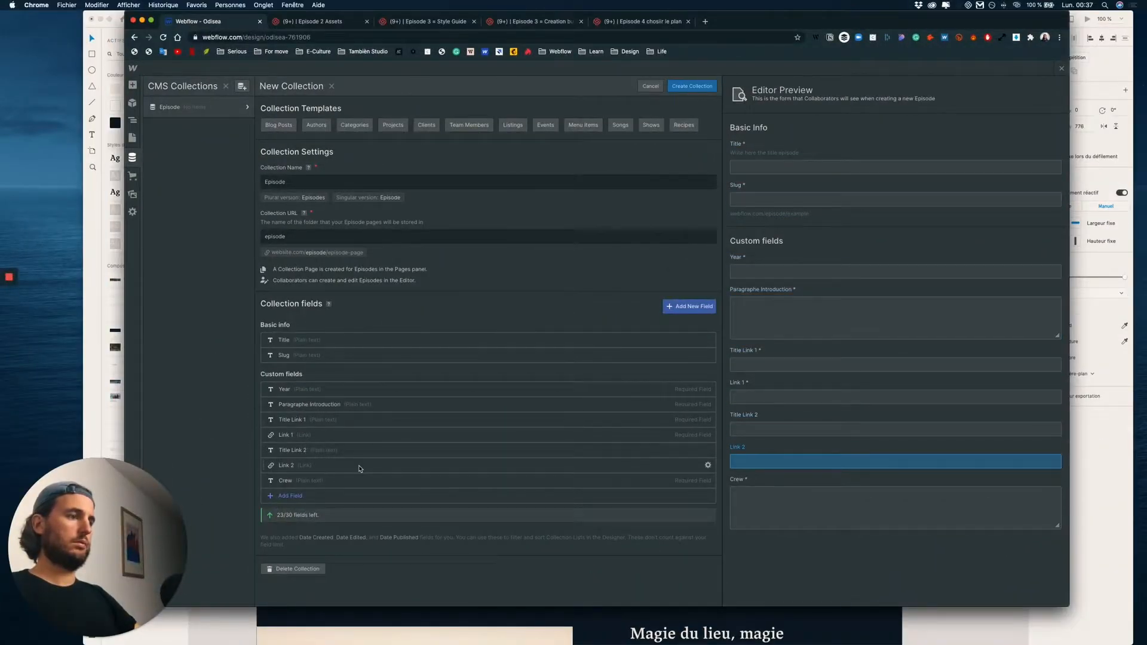
click(693, 305)
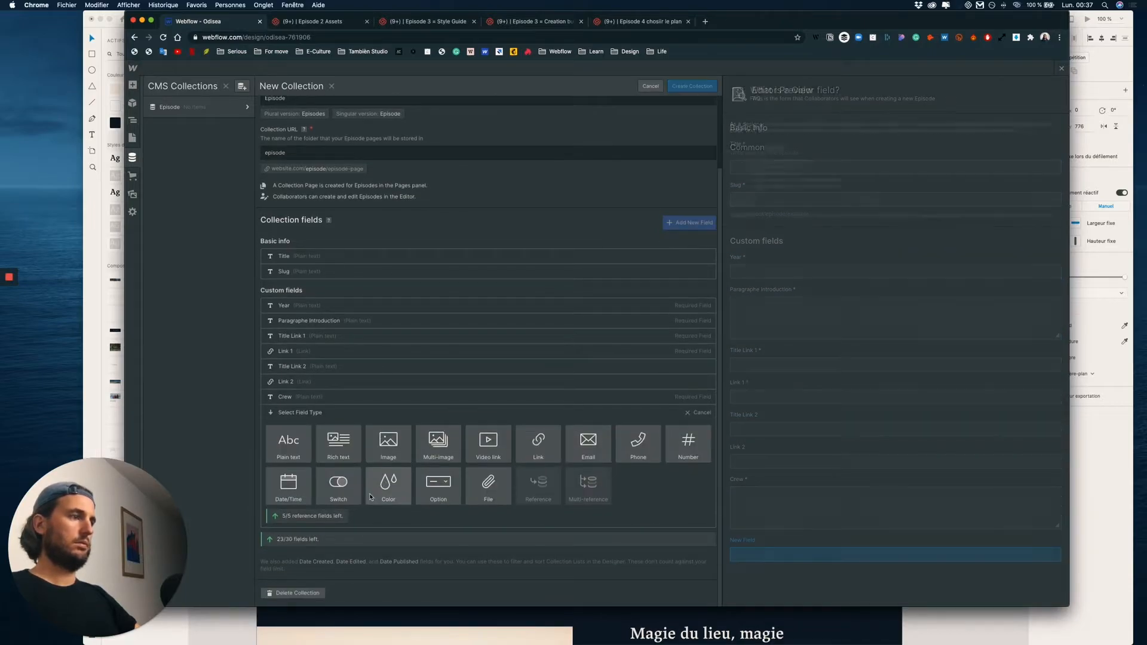
click(487, 452)
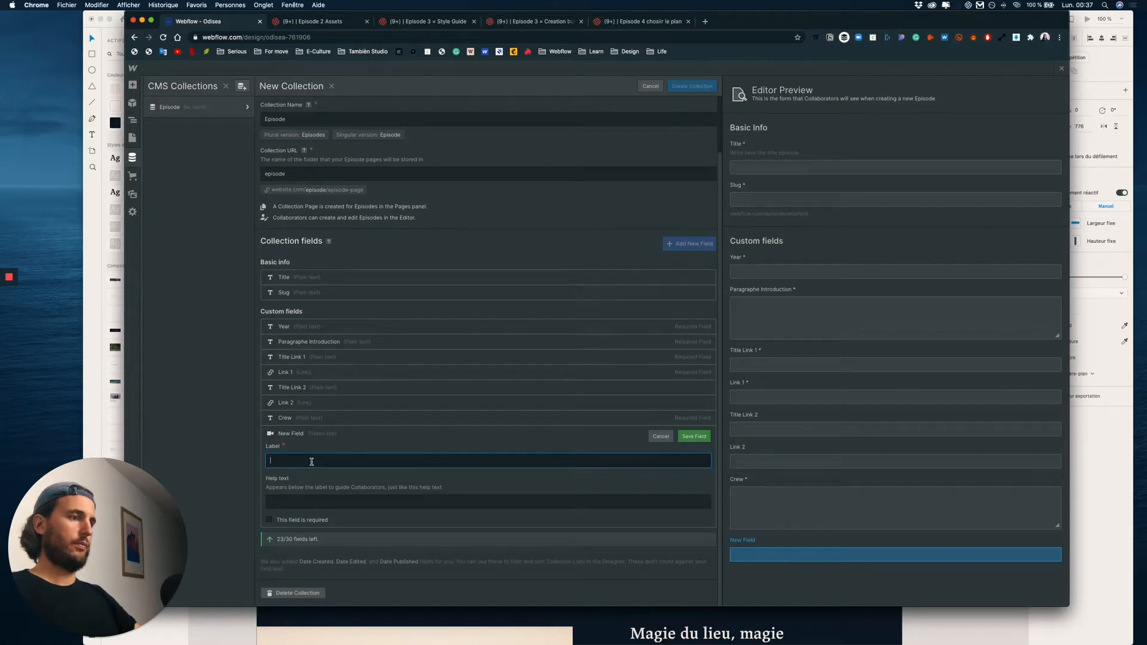
text(Teaser Link)
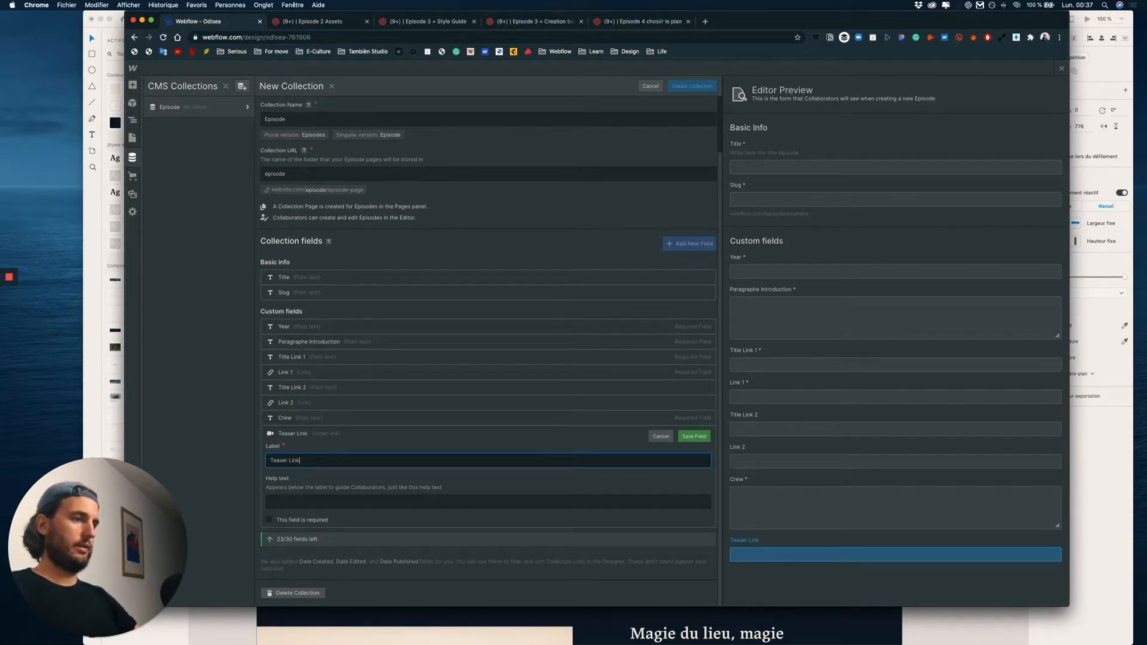
click(299, 521)
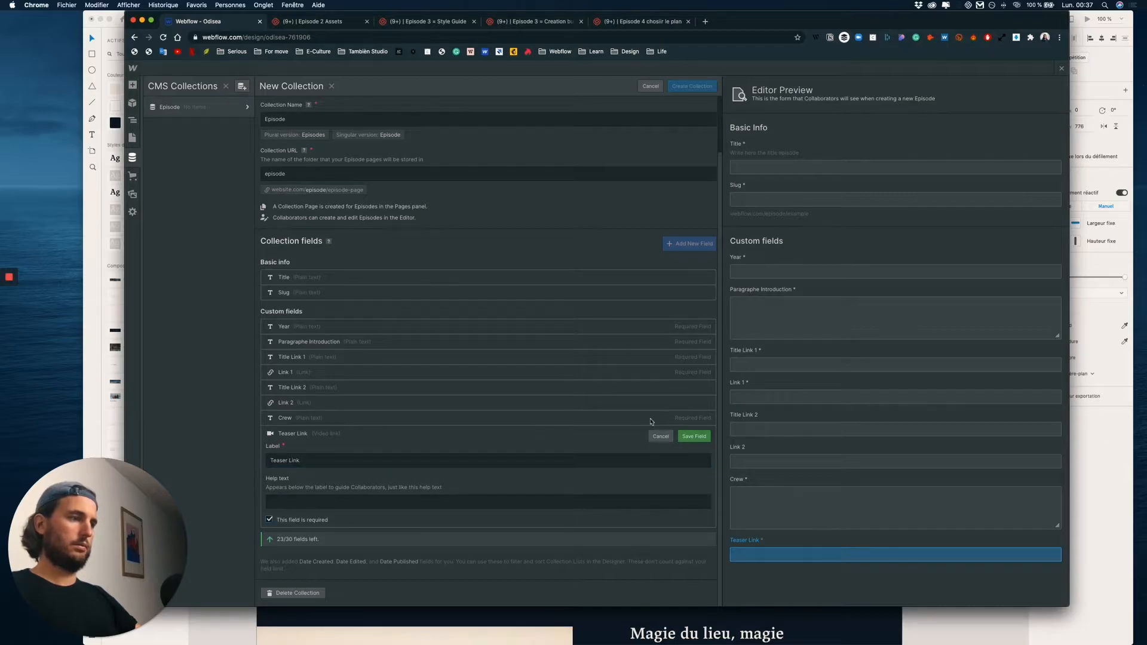
click(695, 436)
Switch to the XD wireframe to examine the heading, text and image in the section below the video, and return to Webflow
key(ctrl+Up)
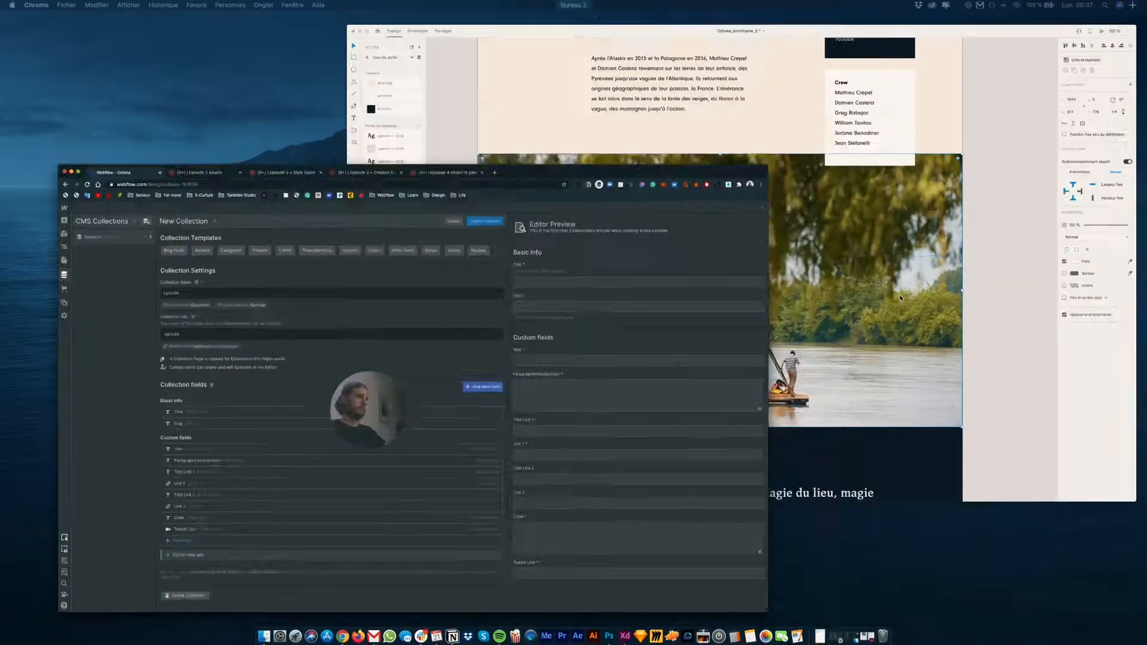
click(714, 297)
click(714, 297)
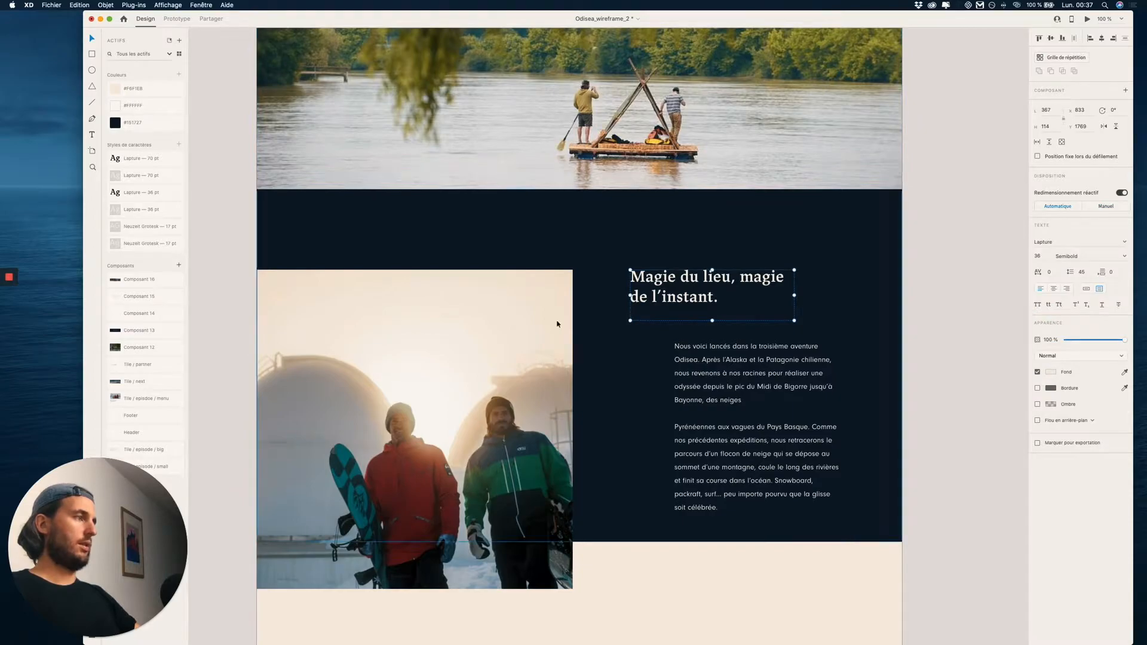
scroll(597, 311, down, 2)
click(514, 313)
key(ctrl+Up)
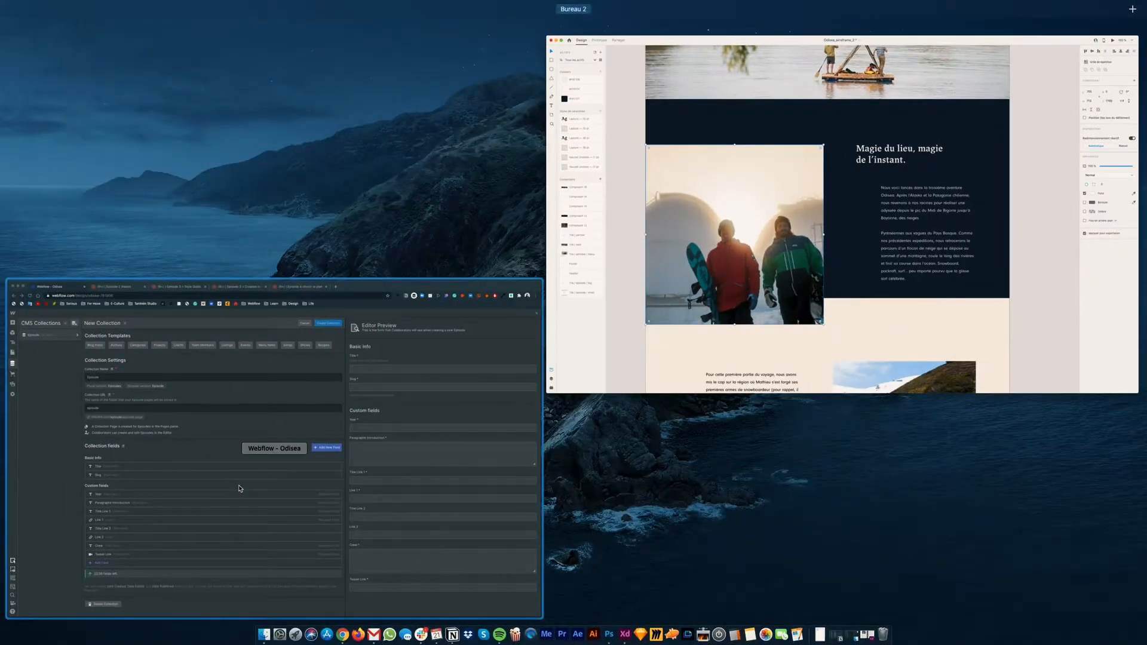
click(516, 335)
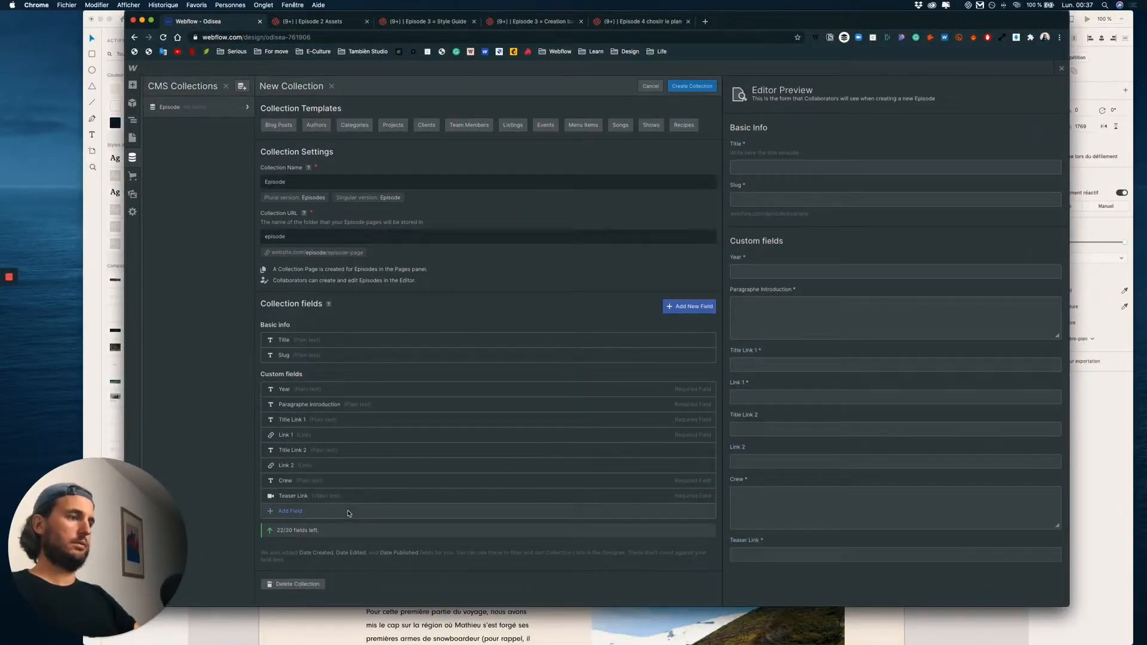
Add a required Image field labelled Picture 1 to the Episode collection and save it
click(697, 306)
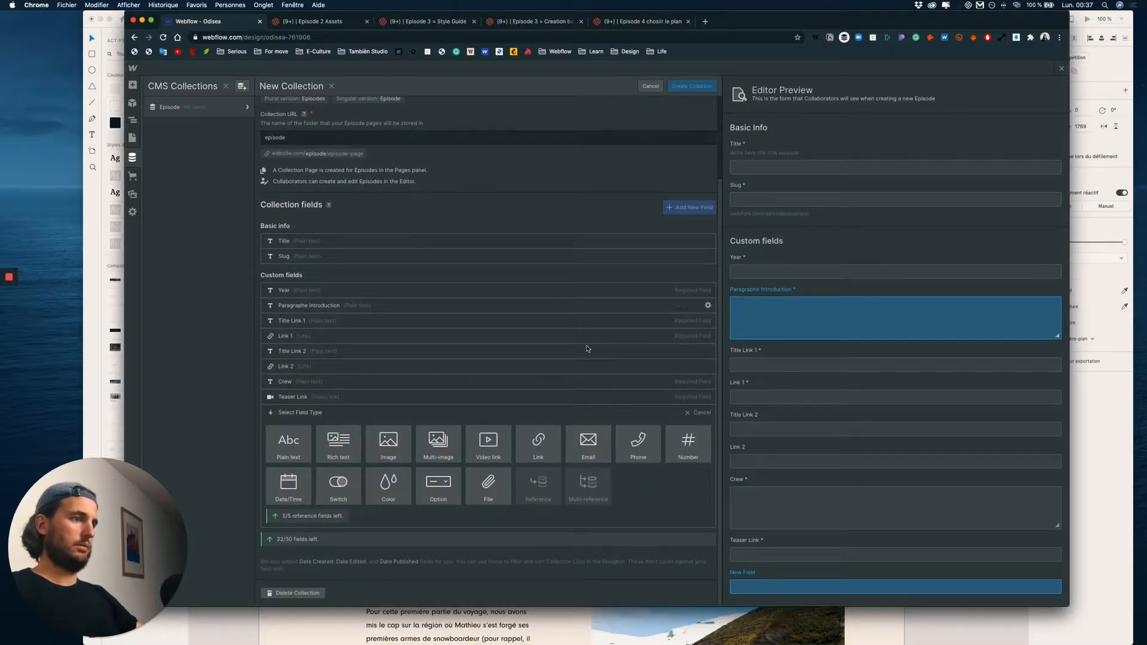
mouse_move(290, 445)
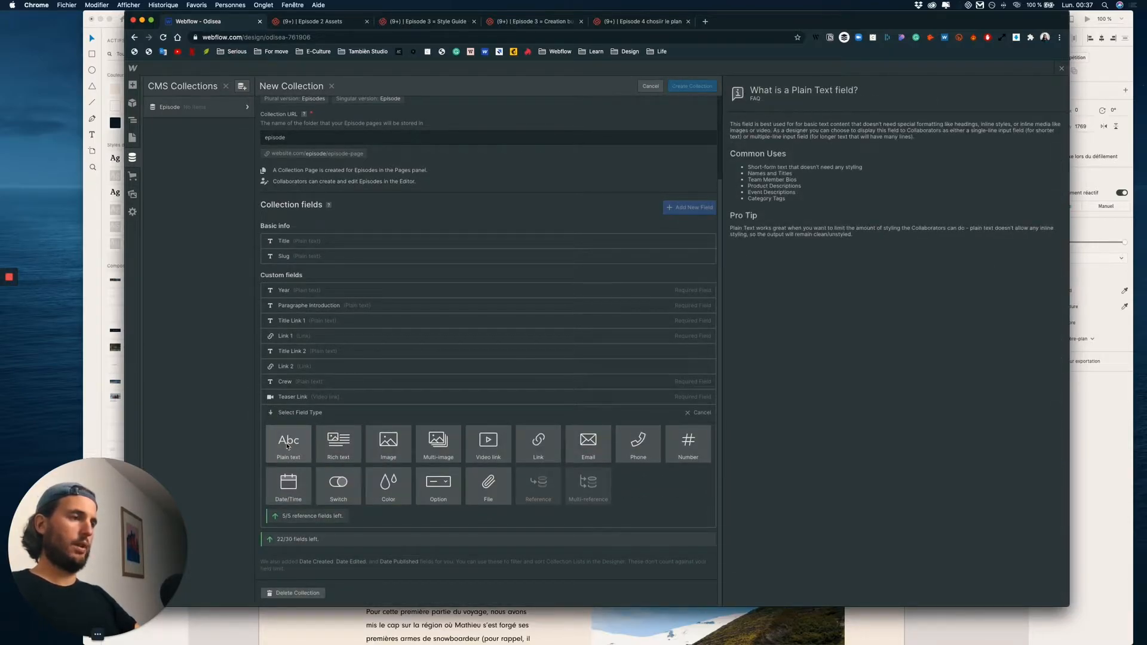
click(386, 447)
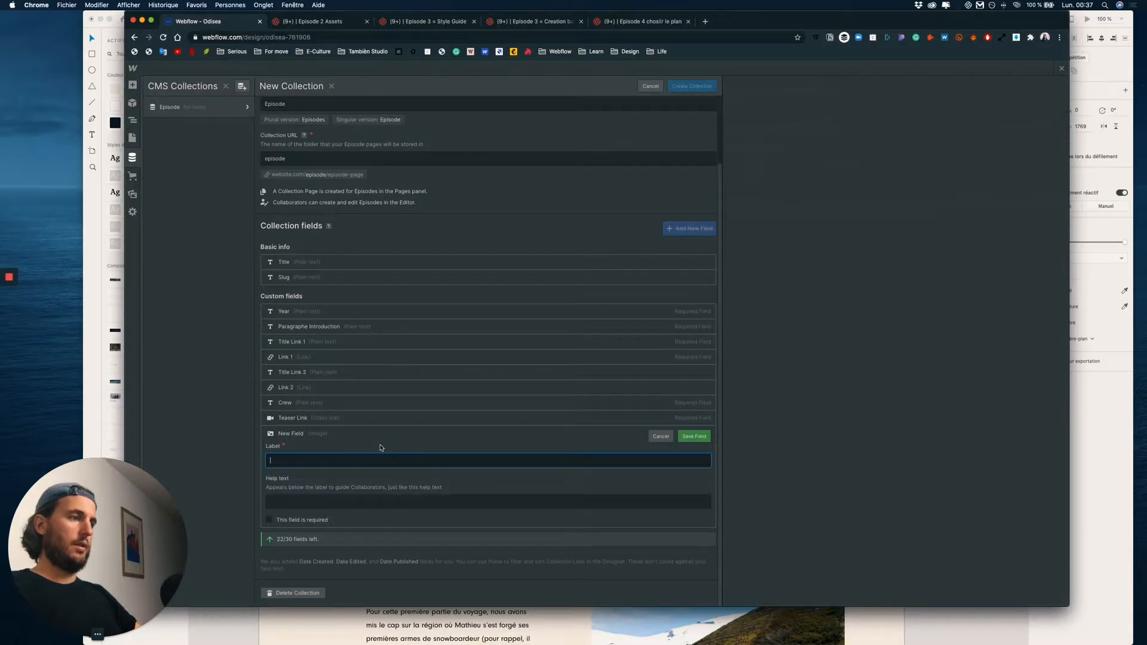
text(É)
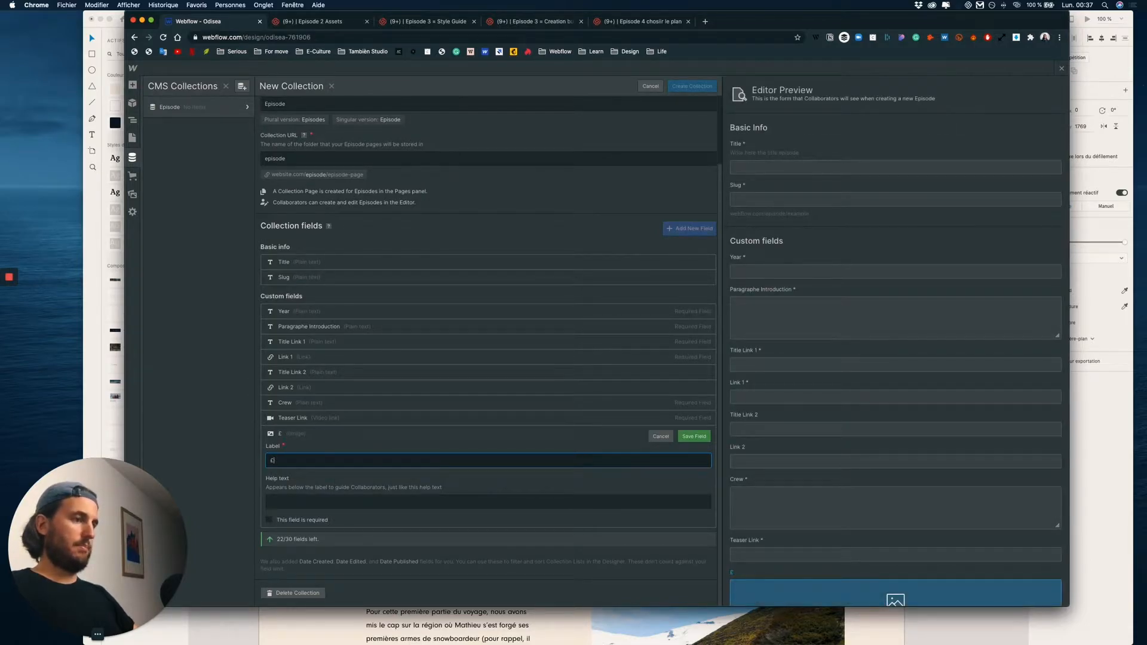
key(BackSpace)
text(Picture 1)
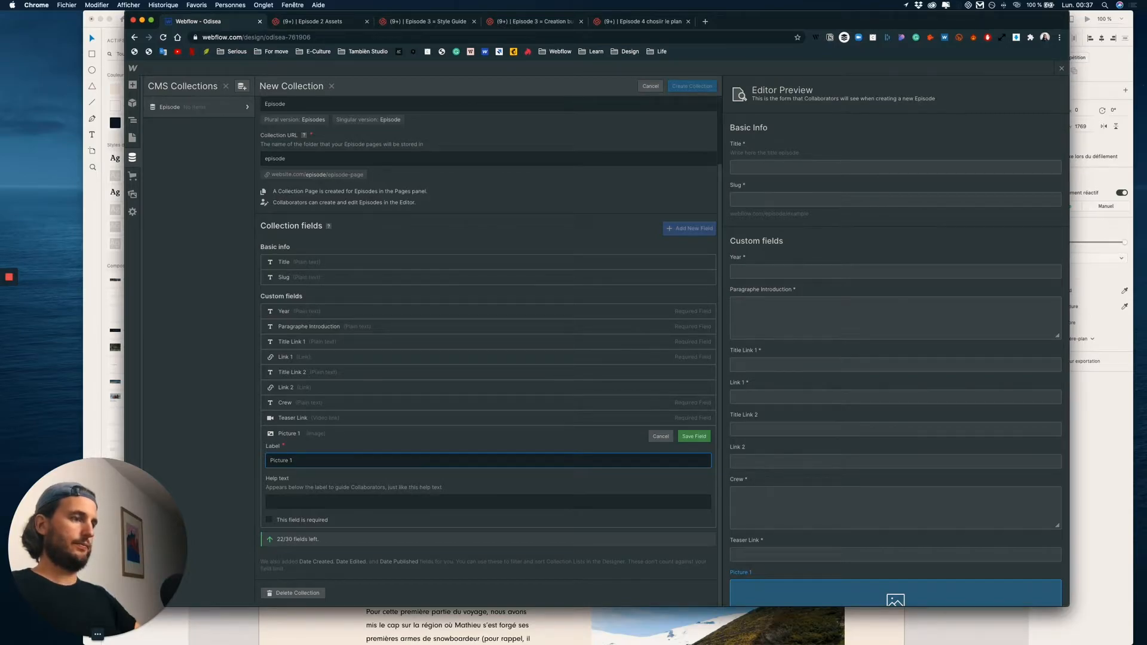
click(310, 522)
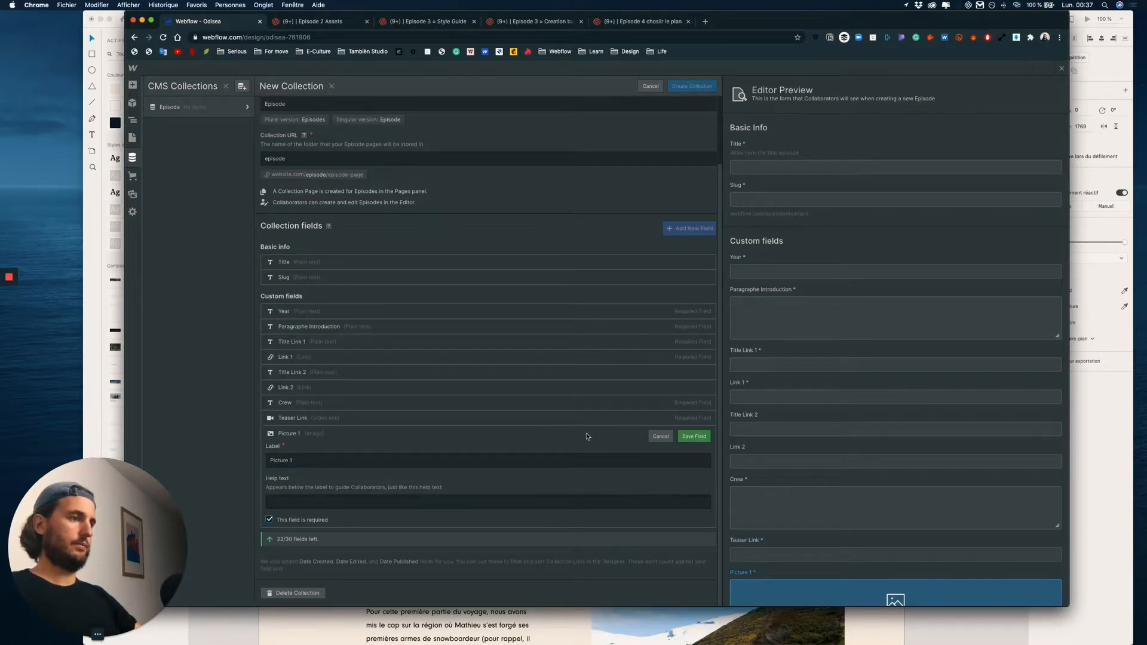
click(693, 436)
Add a required single-line plain text field labelled Title 1 to the Episode collection and save it
click(305, 457)
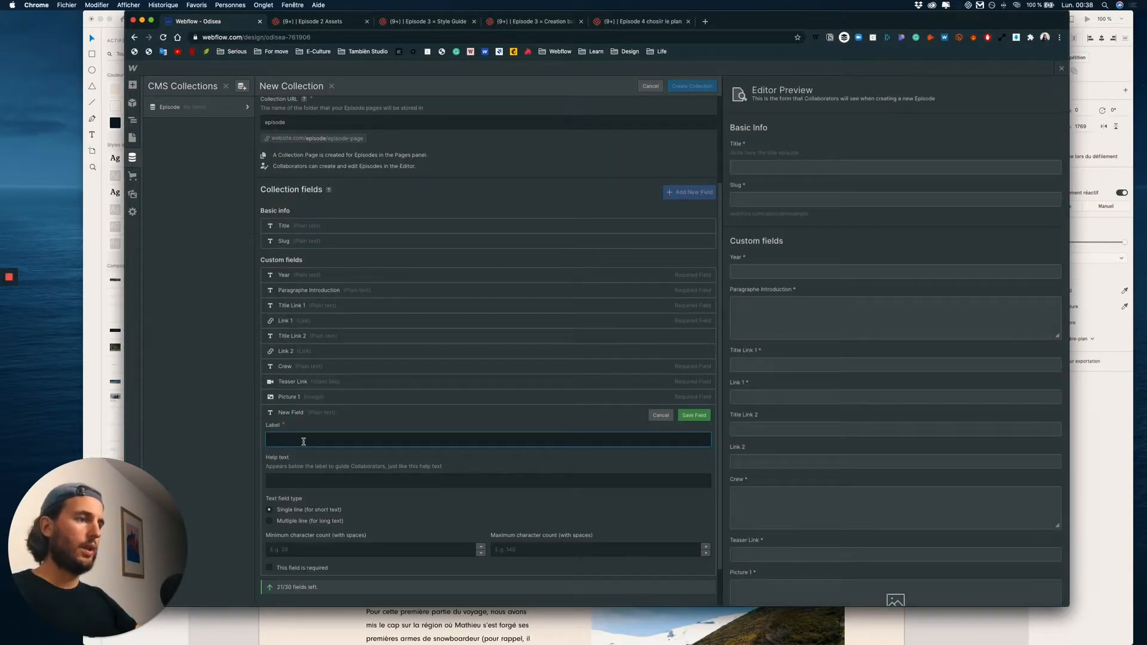
text(Title 1)
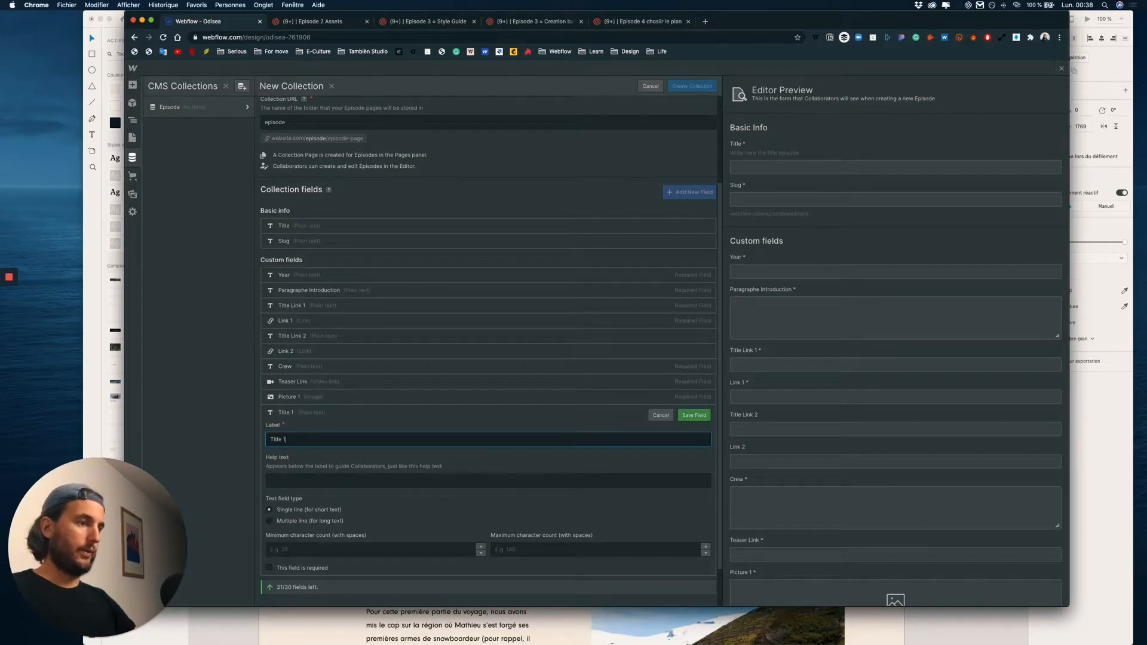
click(269, 567)
click(694, 415)
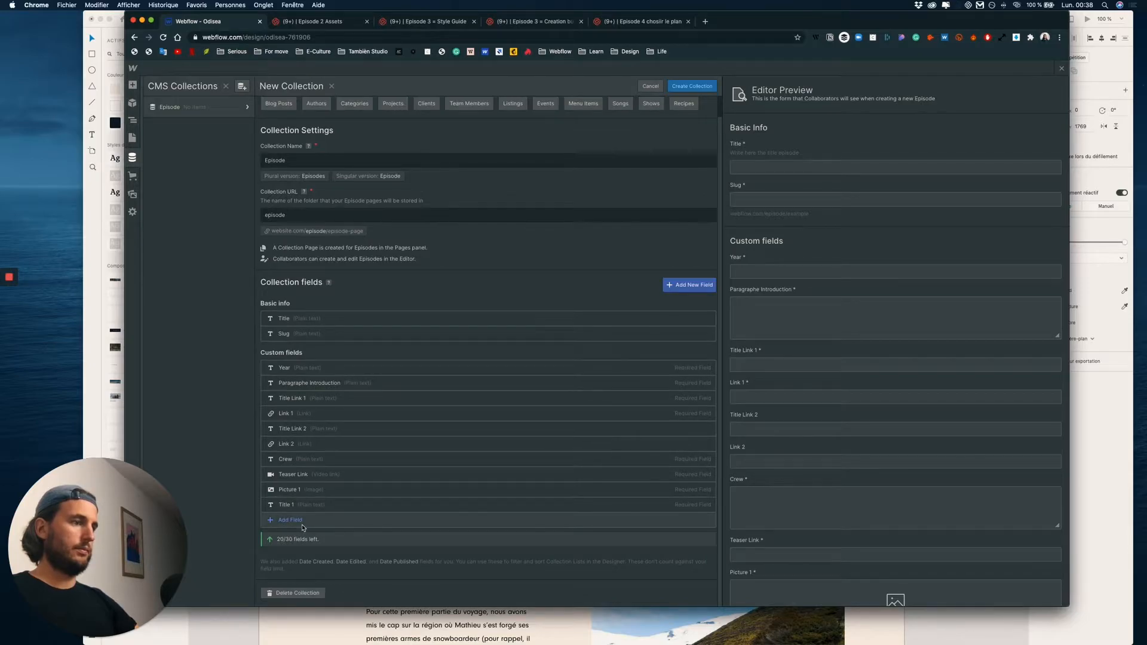
click(291, 520)
mouse_move(338, 457)
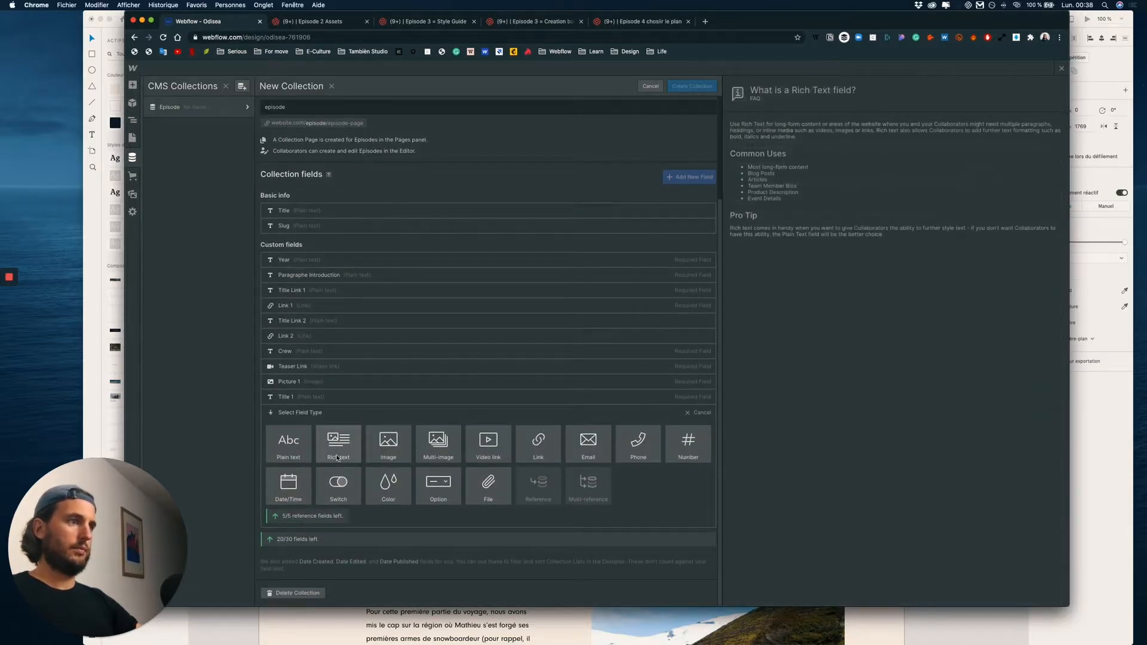
key(Escape)
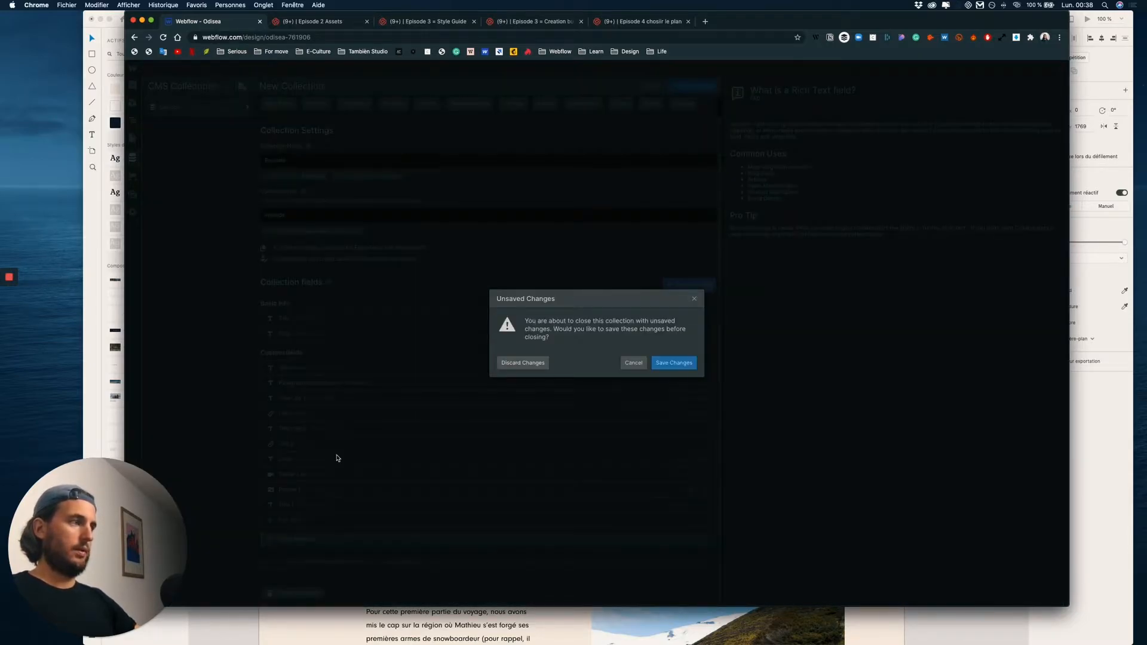
click(633, 362)
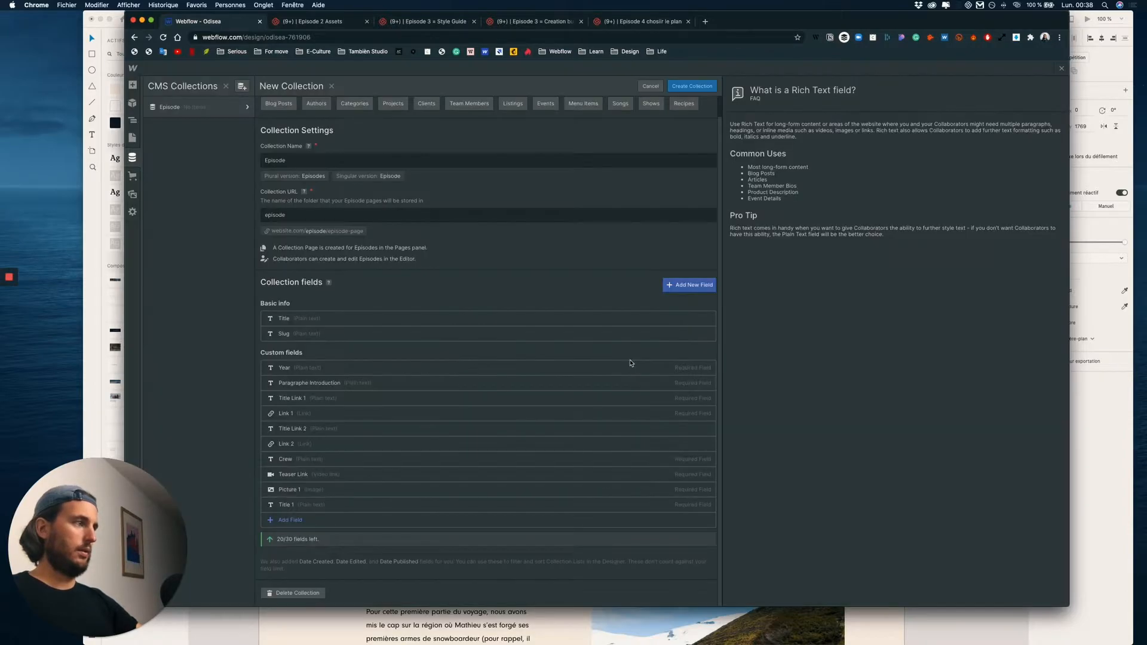
Add a required multiple-line plain text field labelled Paragraphe 1 to the Episode collection and save it
click(289, 520)
click(299, 448)
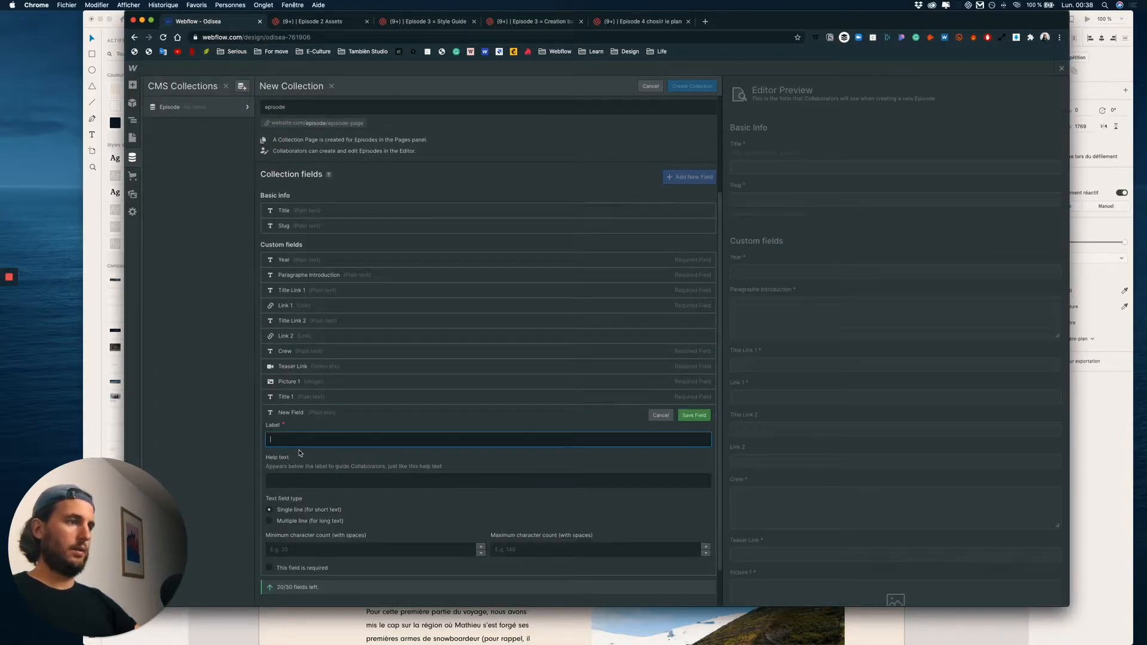
text(Paragraph)
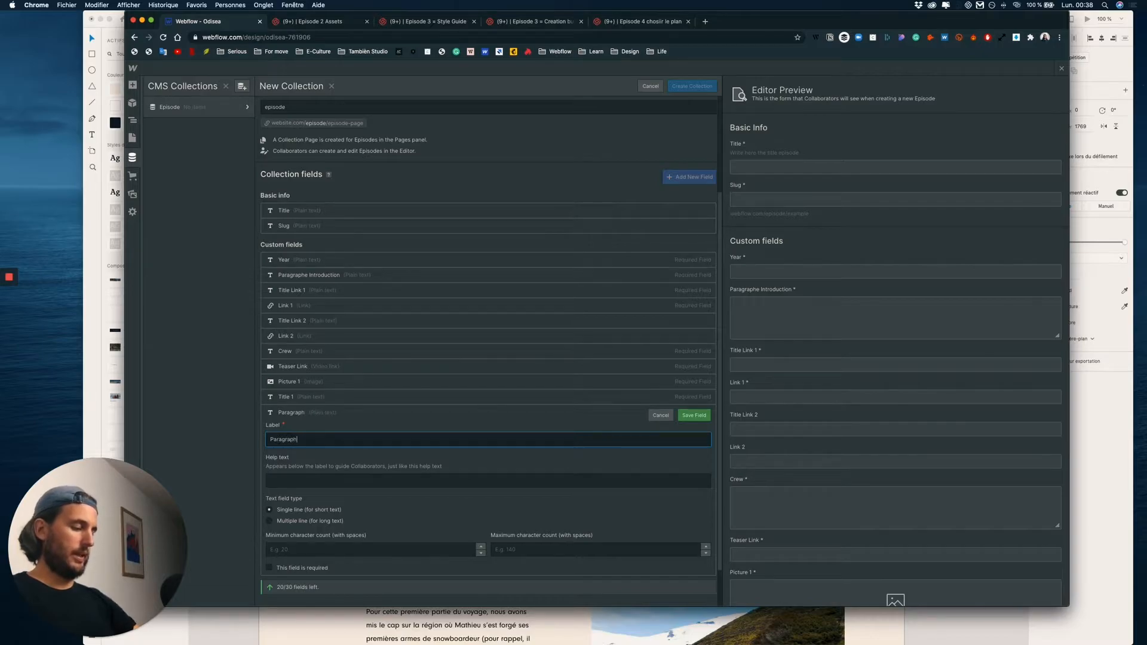
click(303, 522)
click(303, 568)
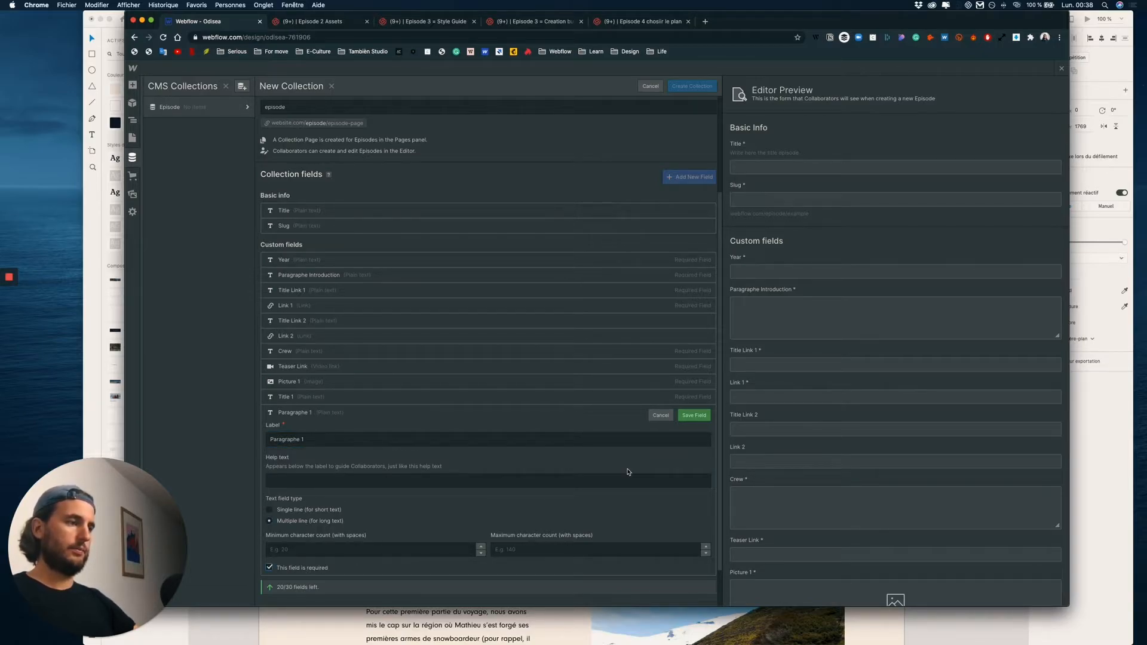
click(693, 415)
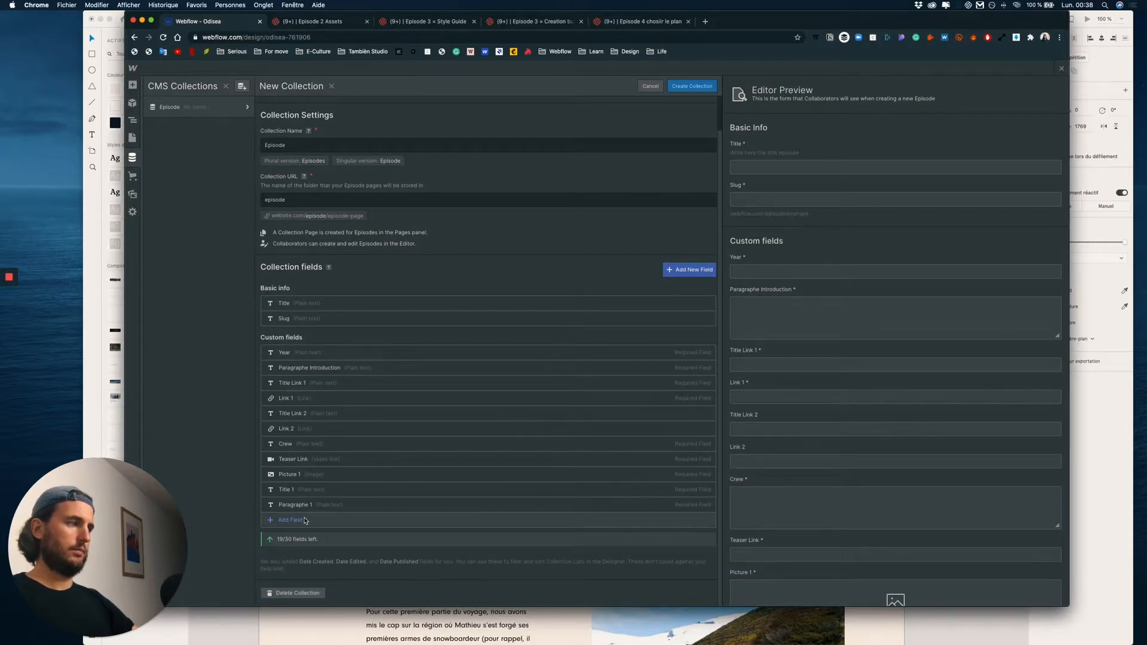
Check the section below the intro picture in the XD wireframe, and add a required multiple-line plain text field labelled Paragraphe 2 in Webflow
key(ctrl+Up)
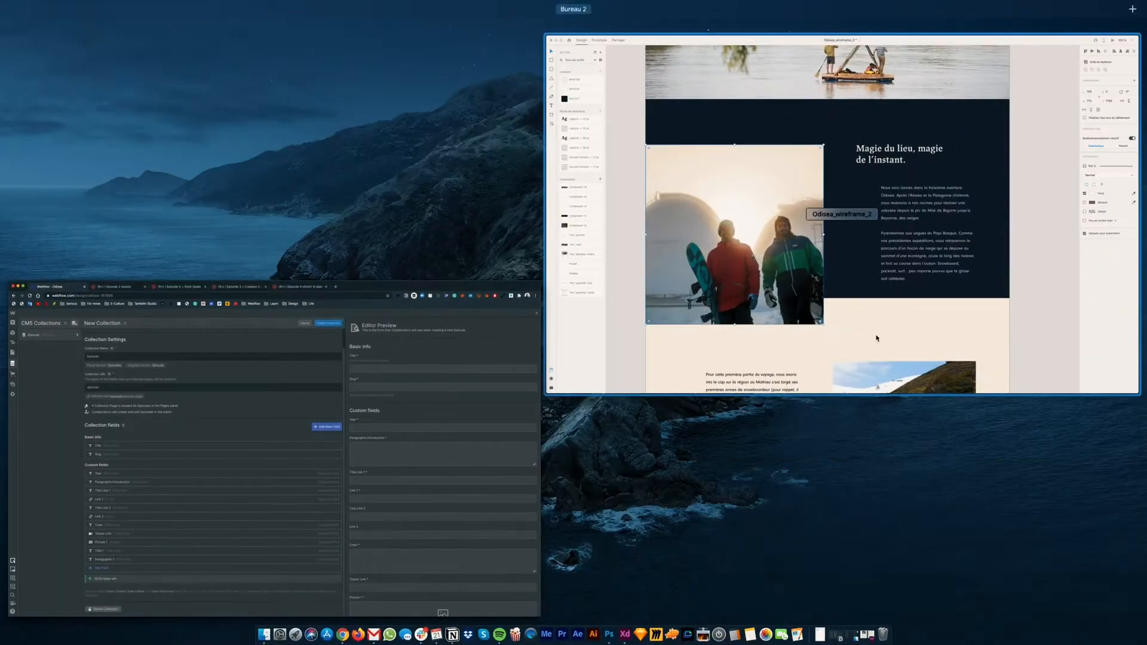
click(878, 334)
scroll(545, 517, down, 3)
scroll(546, 515, down, 2)
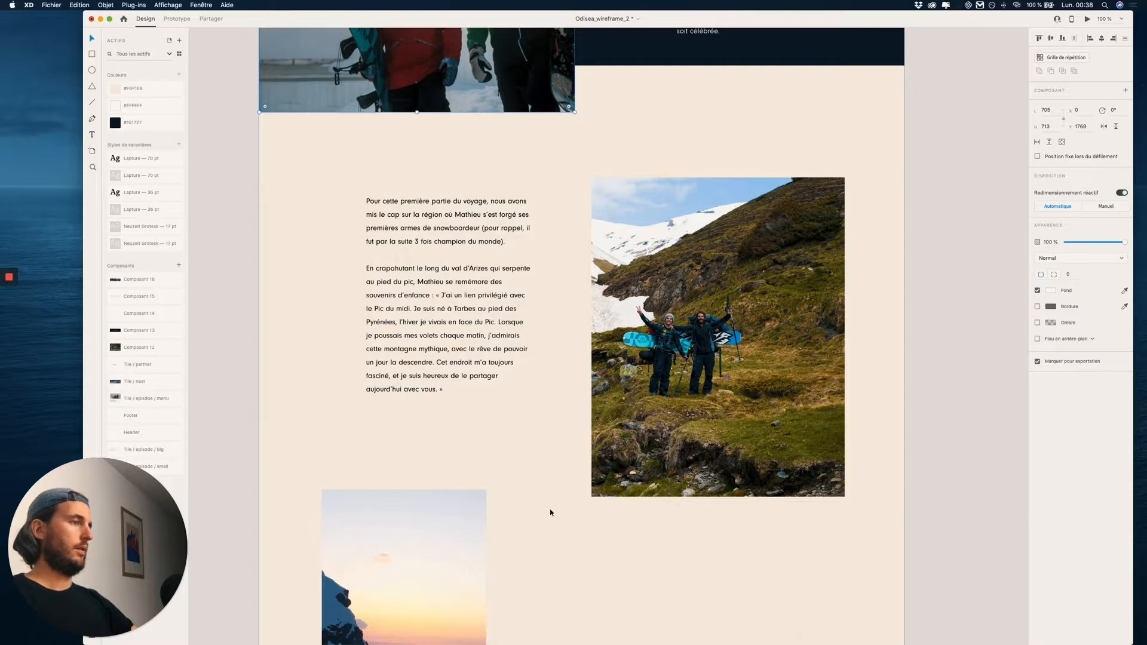
key(ctrl+Up)
click(517, 486)
click(298, 525)
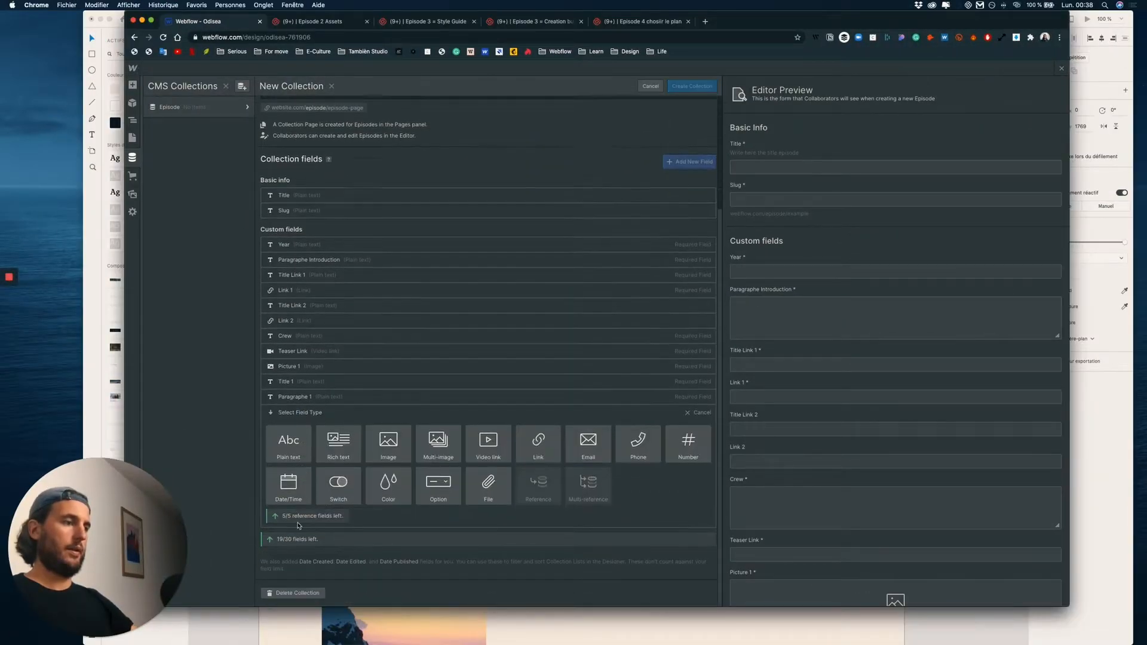
click(289, 443)
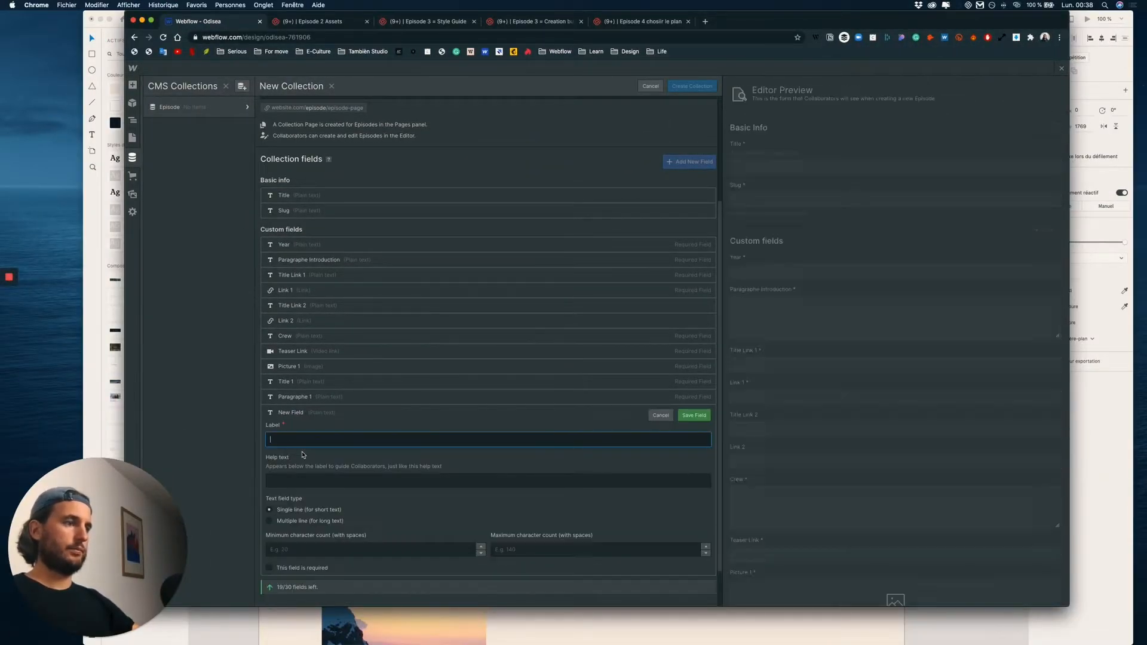
text(Paragraphe)
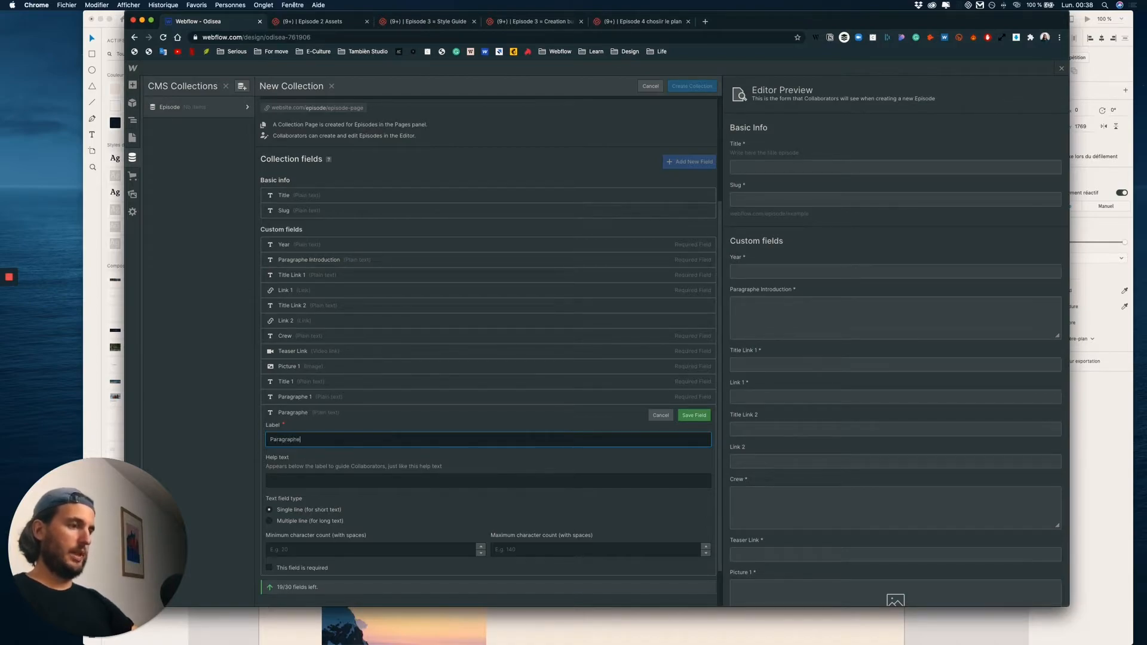
text( 2)
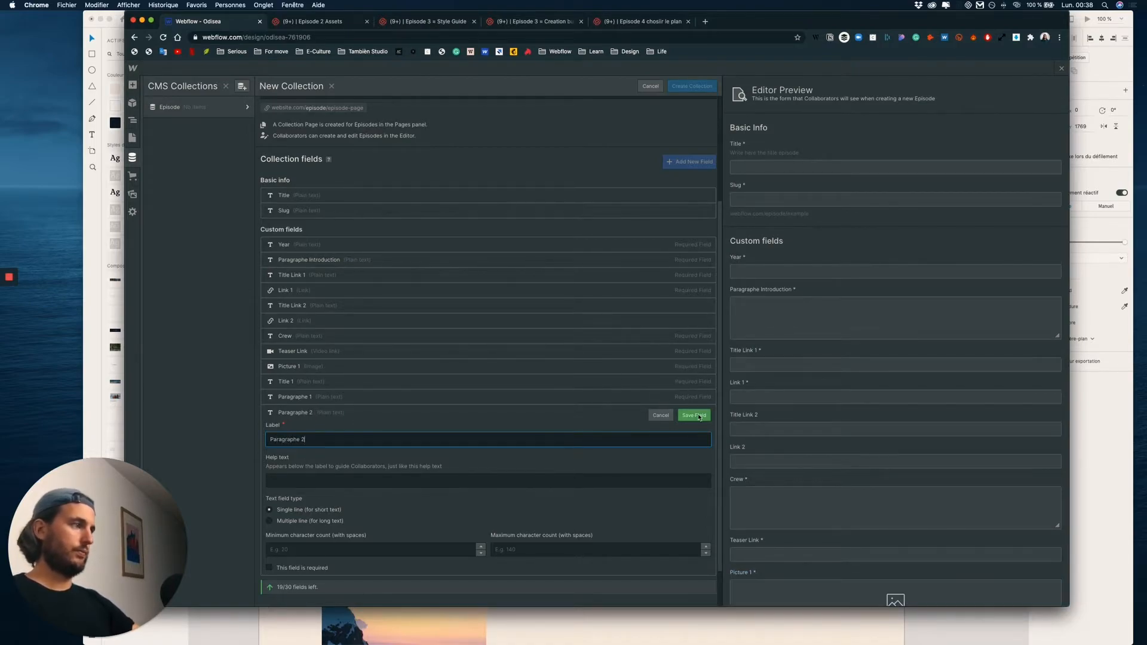
click(269, 521)
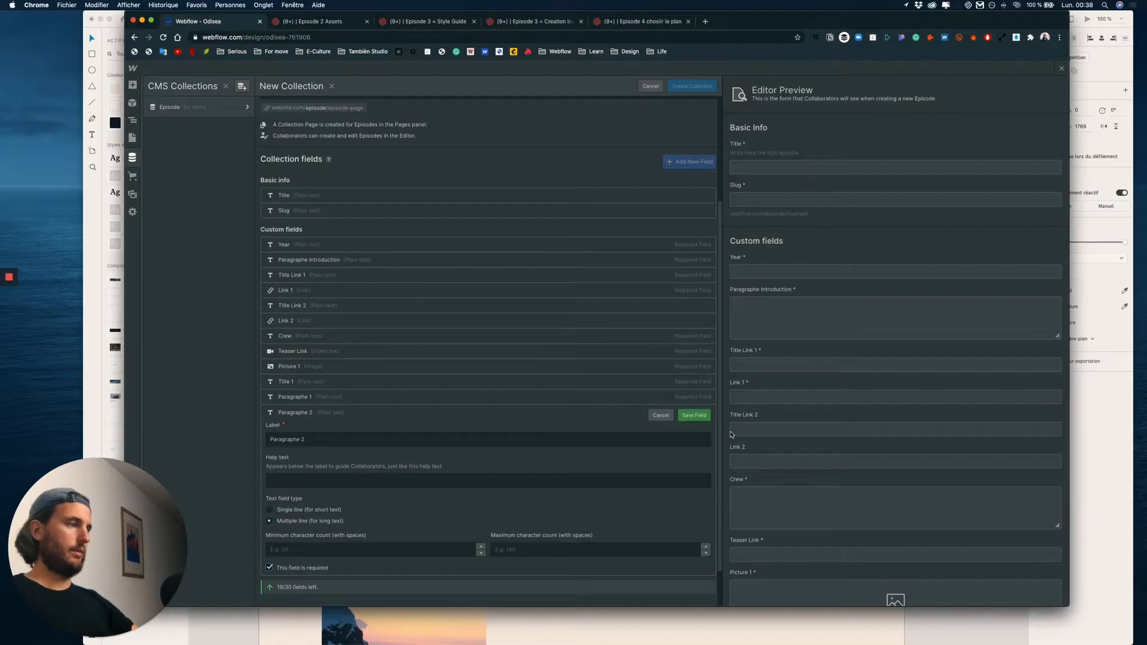
click(693, 415)
Add a required Image field labelled Image 2 to the Episode collection and save it
click(284, 520)
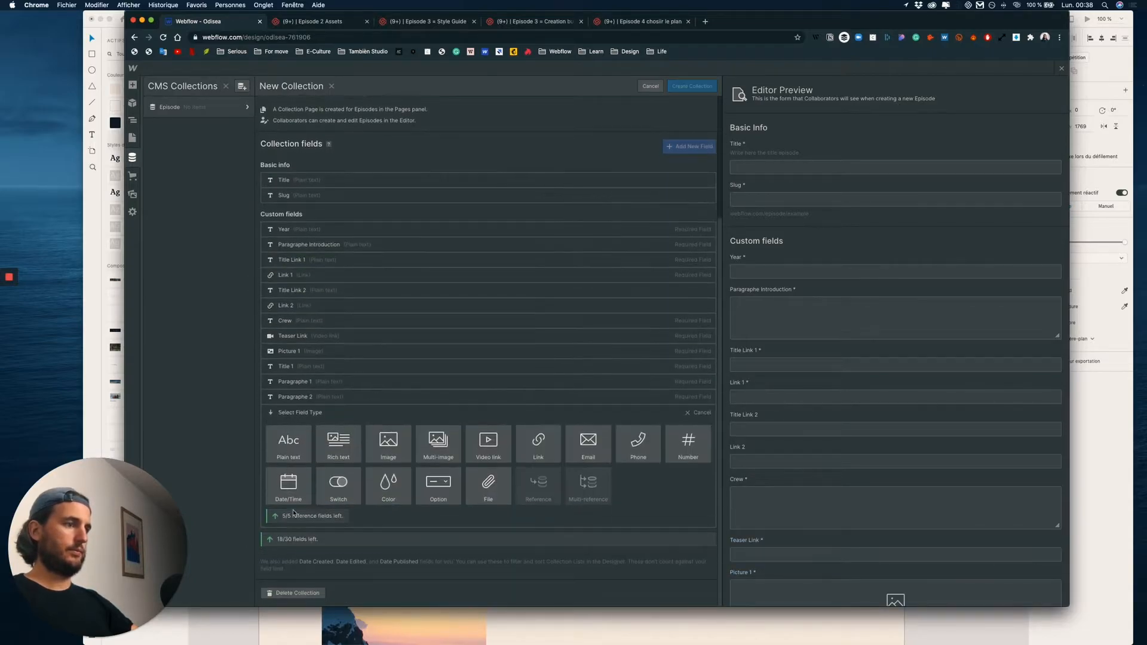
click(389, 442)
text(Image 2)
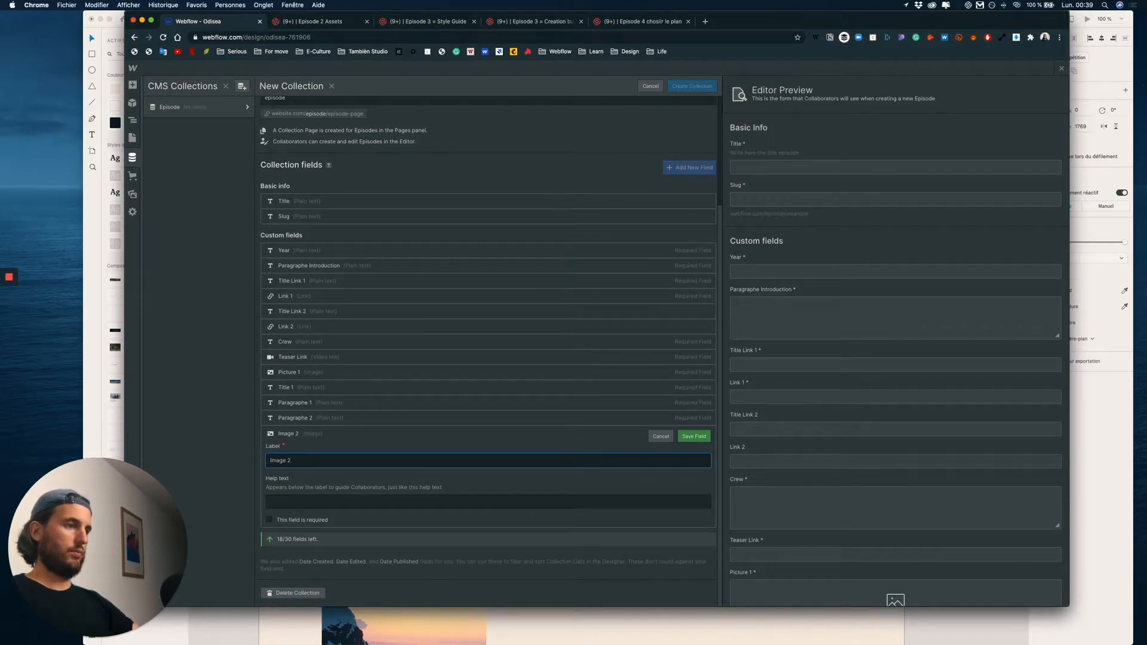
click(302, 519)
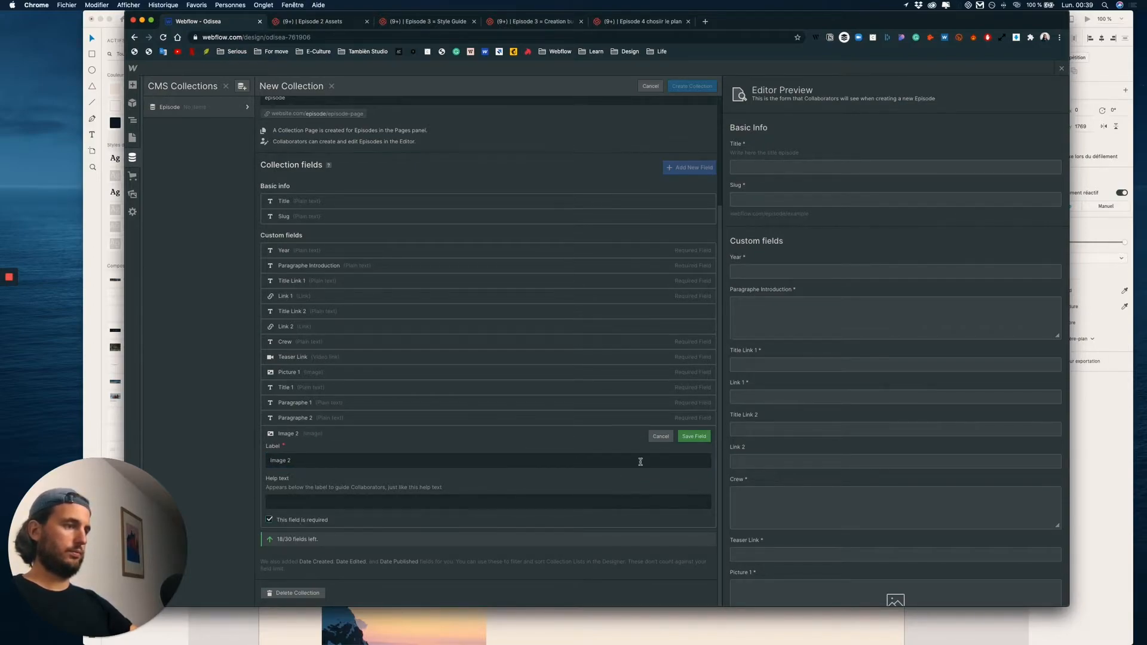
click(693, 437)
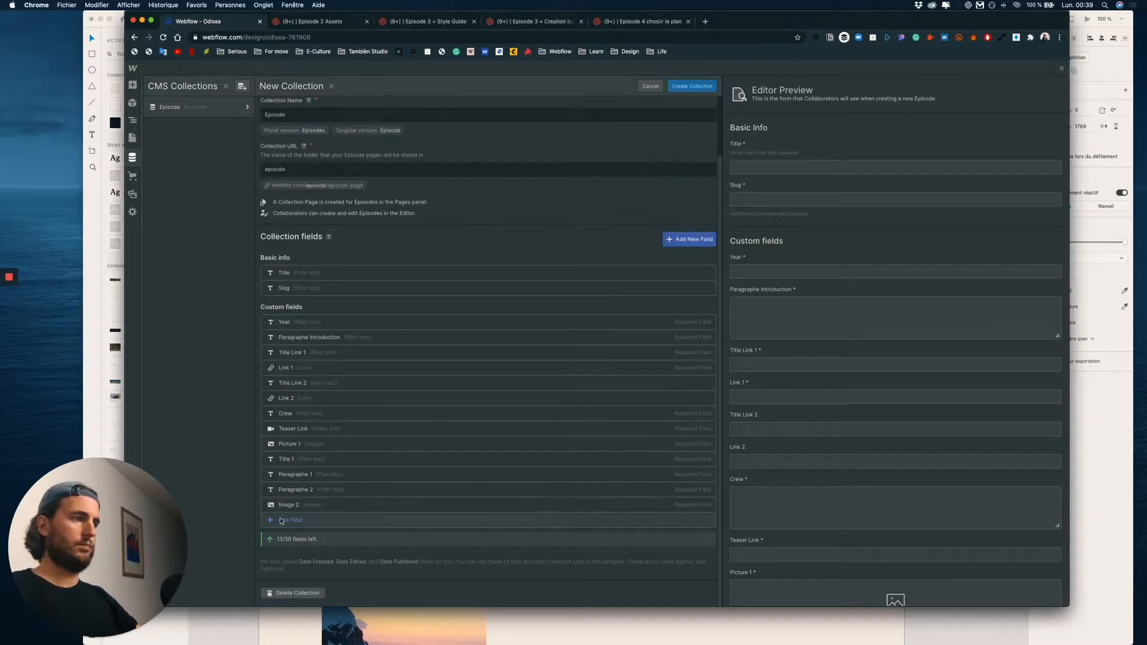
click(456, 443)
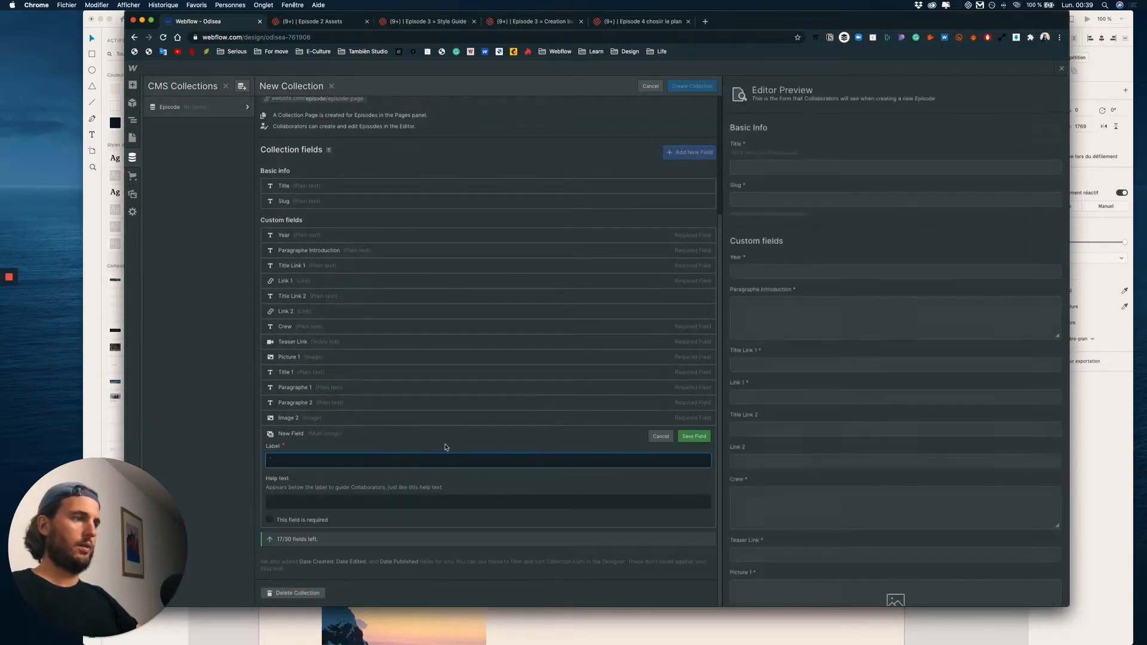
click(662, 437)
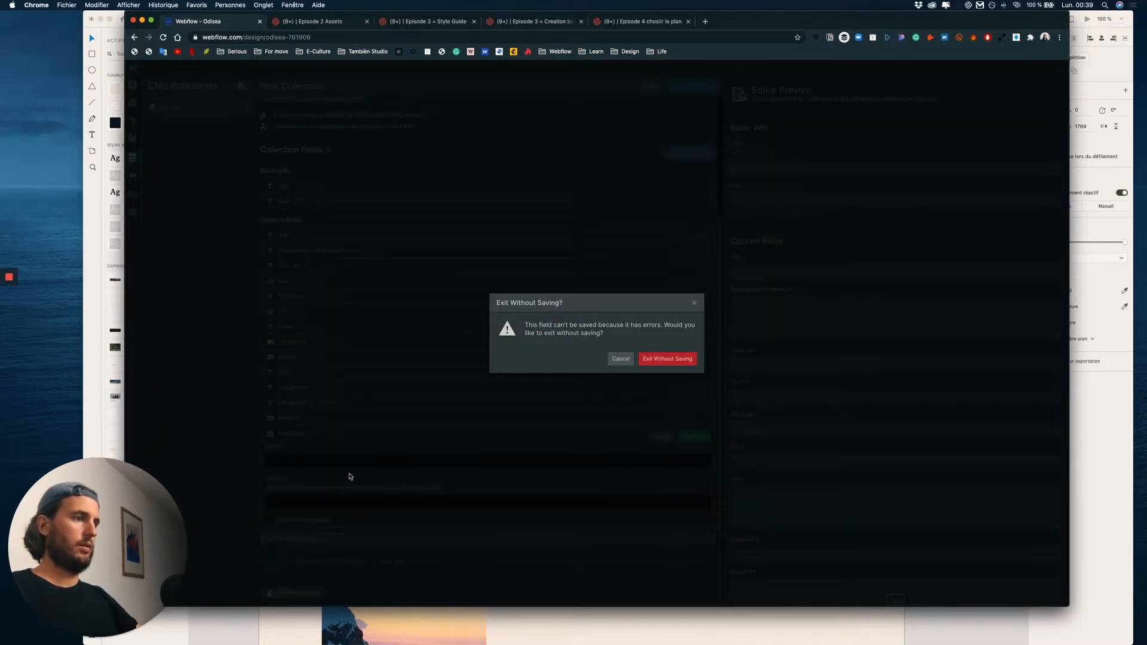
click(655, 359)
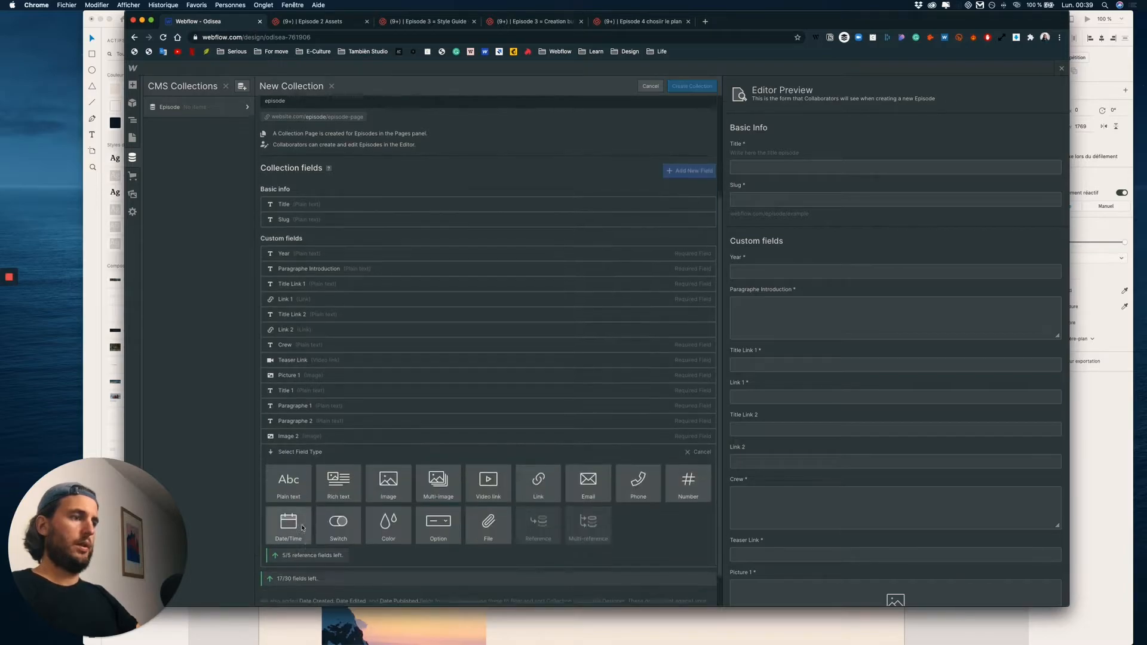
Add a required Image field labelled Image 3 to the Episode collection and save it
click(388, 481)
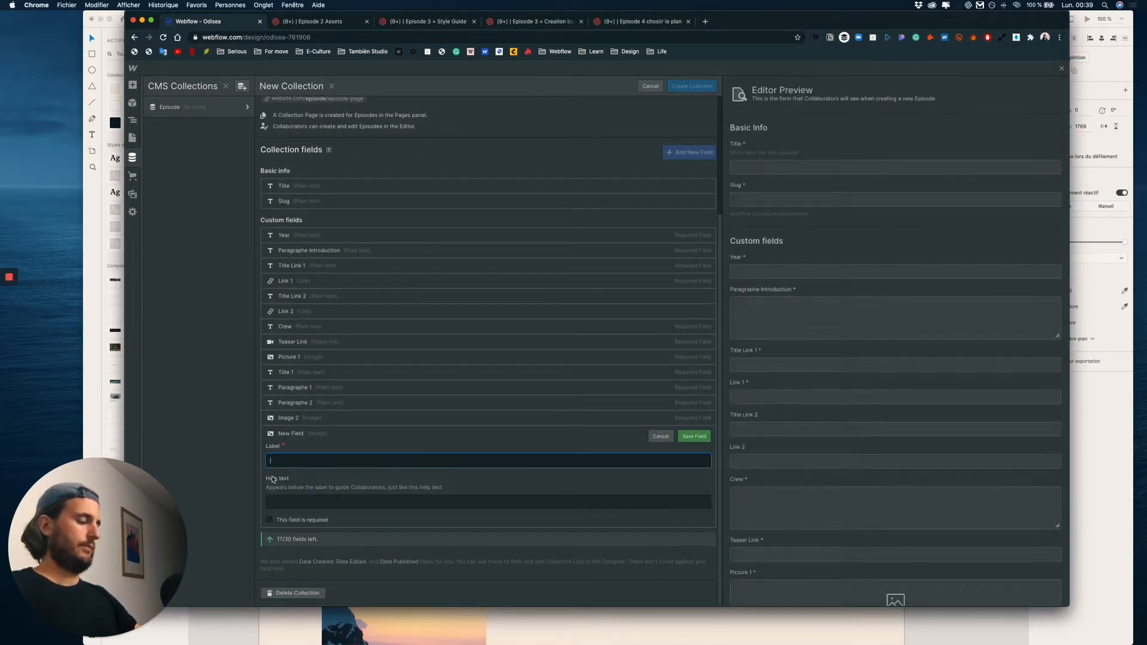
text(Image )
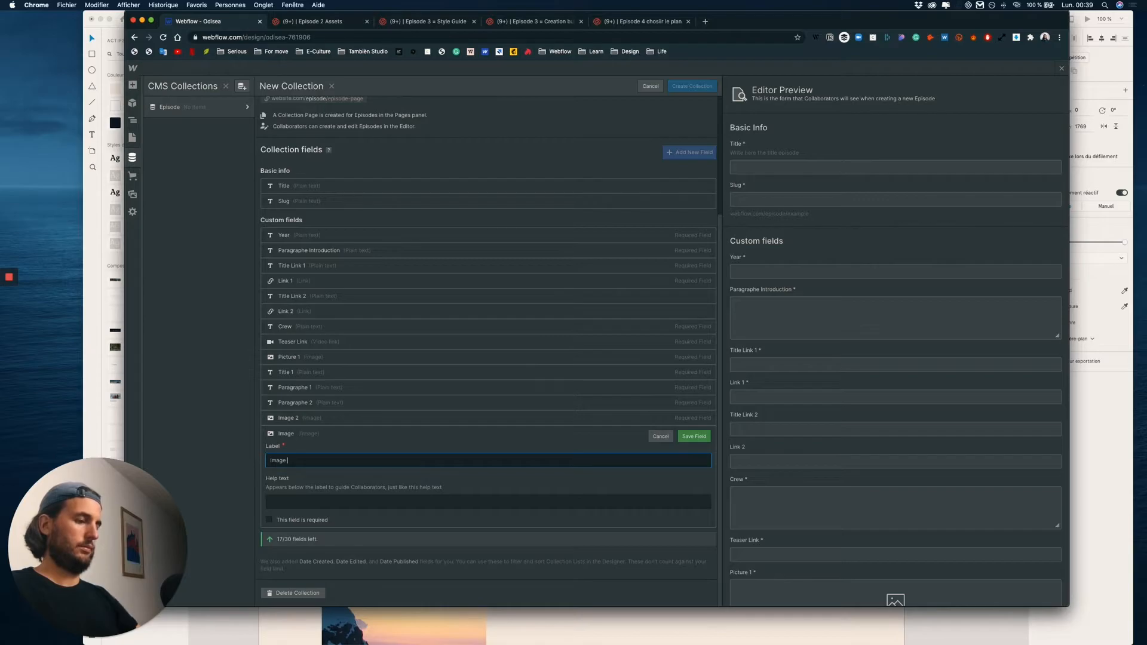
text(3)
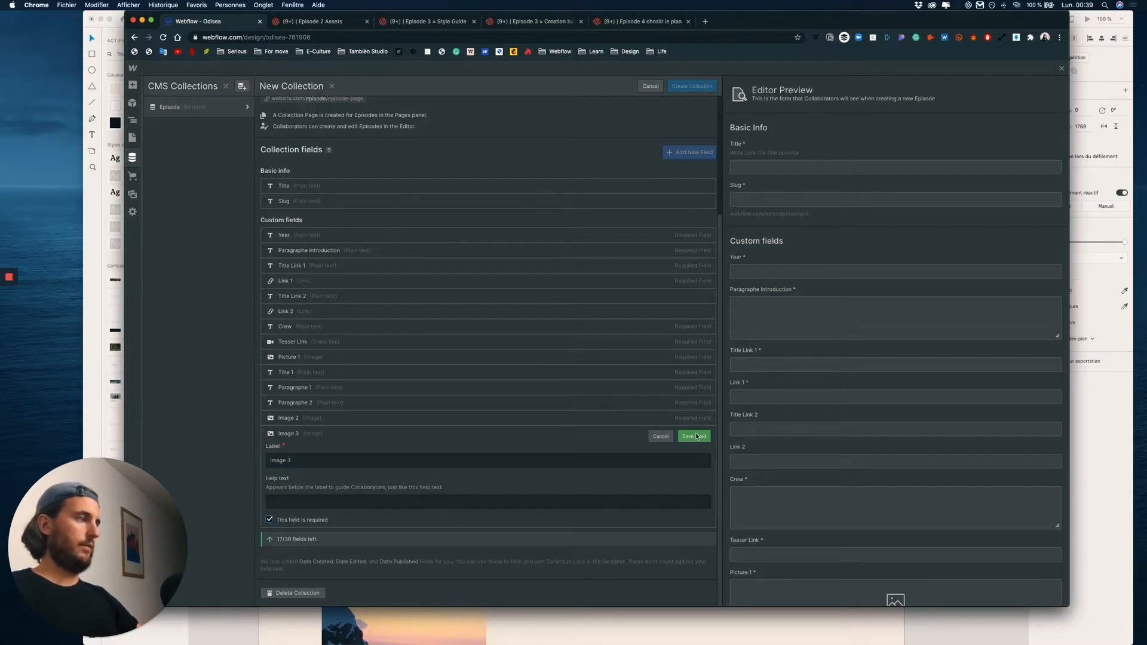
click(693, 436)
Check the remaining photos above the map in the XD wireframe, and add a required Image field labelled Image 4 to the Episode collection in Webflow
key(ctrl+Up)
click(812, 334)
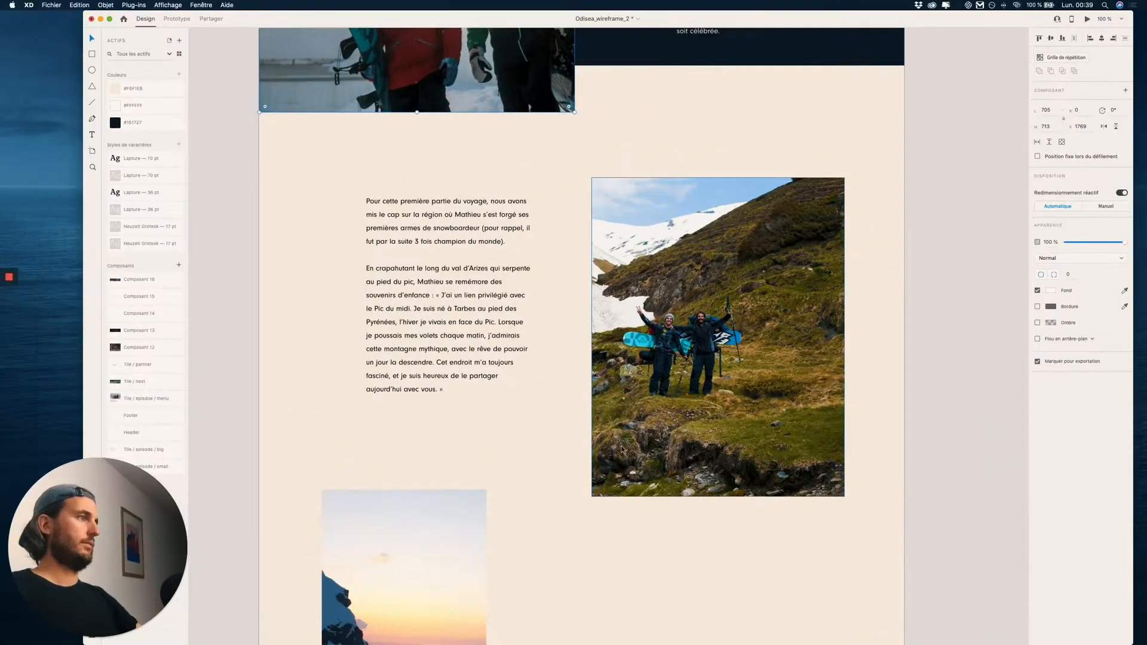
scroll(622, 450, down, 4)
scroll(622, 450, down, 3)
key(ctrl+Up)
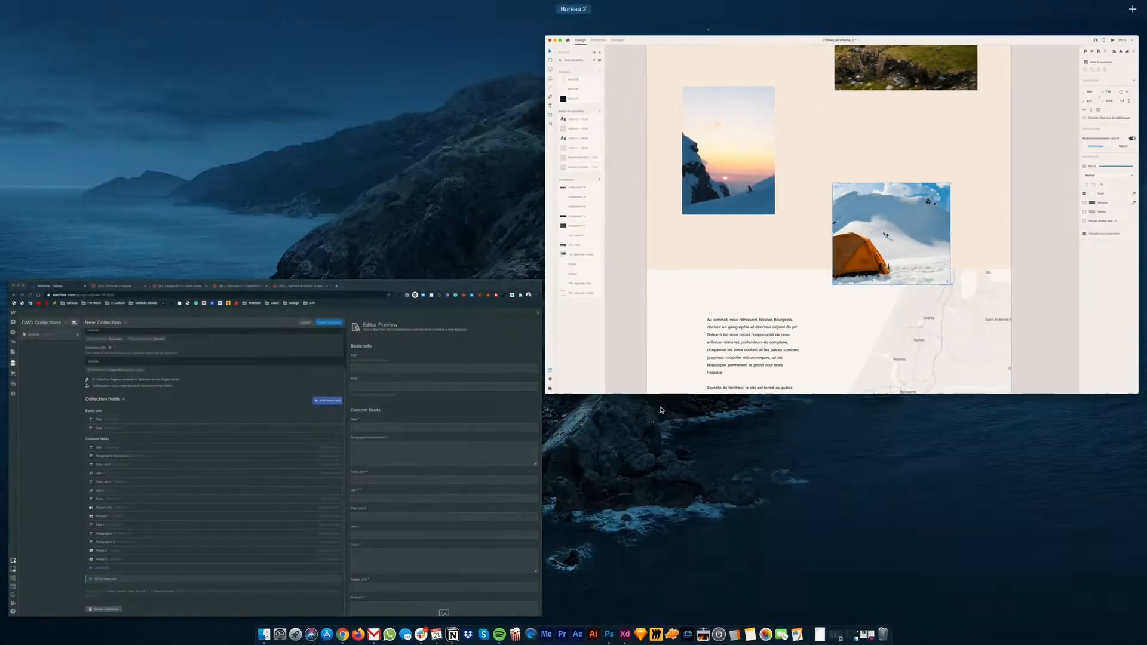
click(232, 478)
click(294, 525)
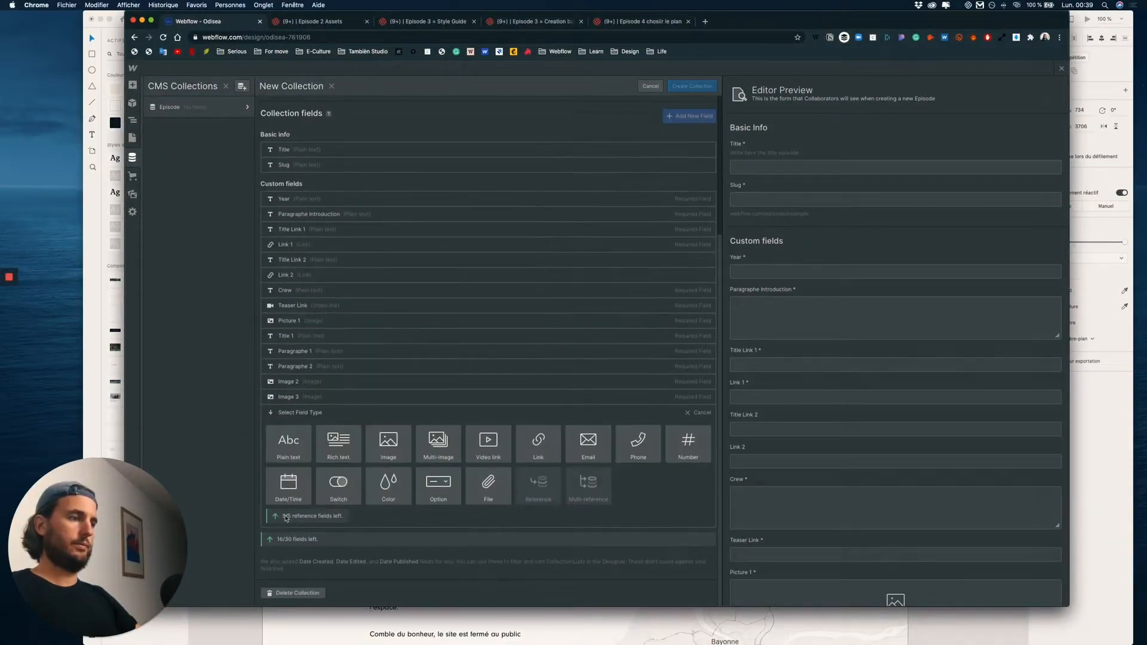
click(388, 443)
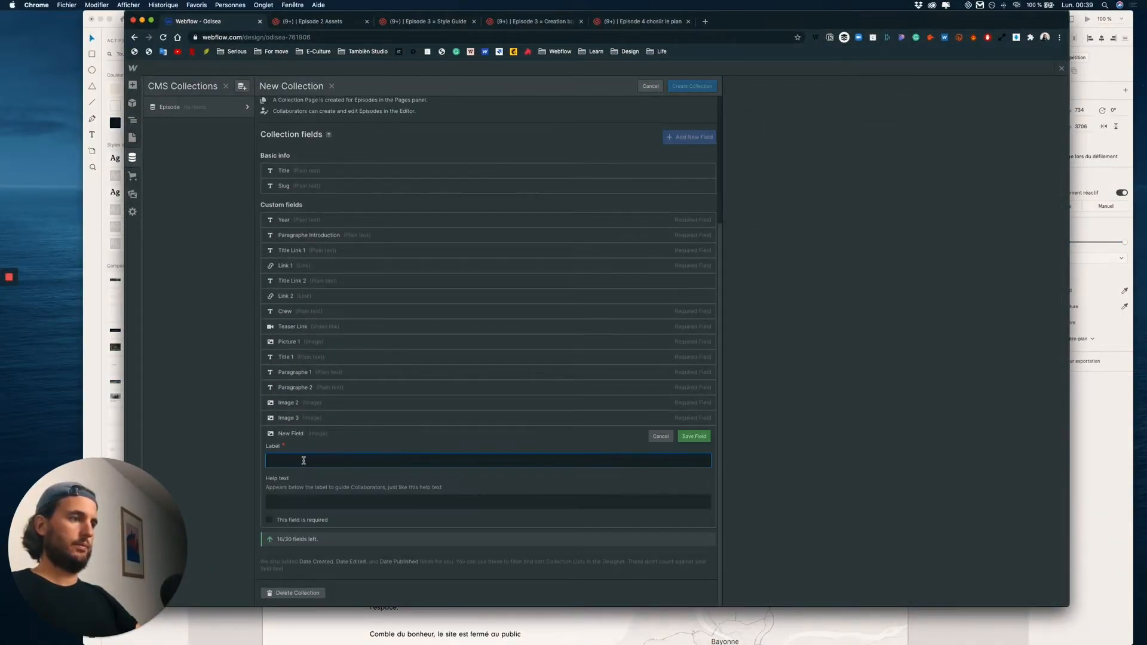
text(Image 4)
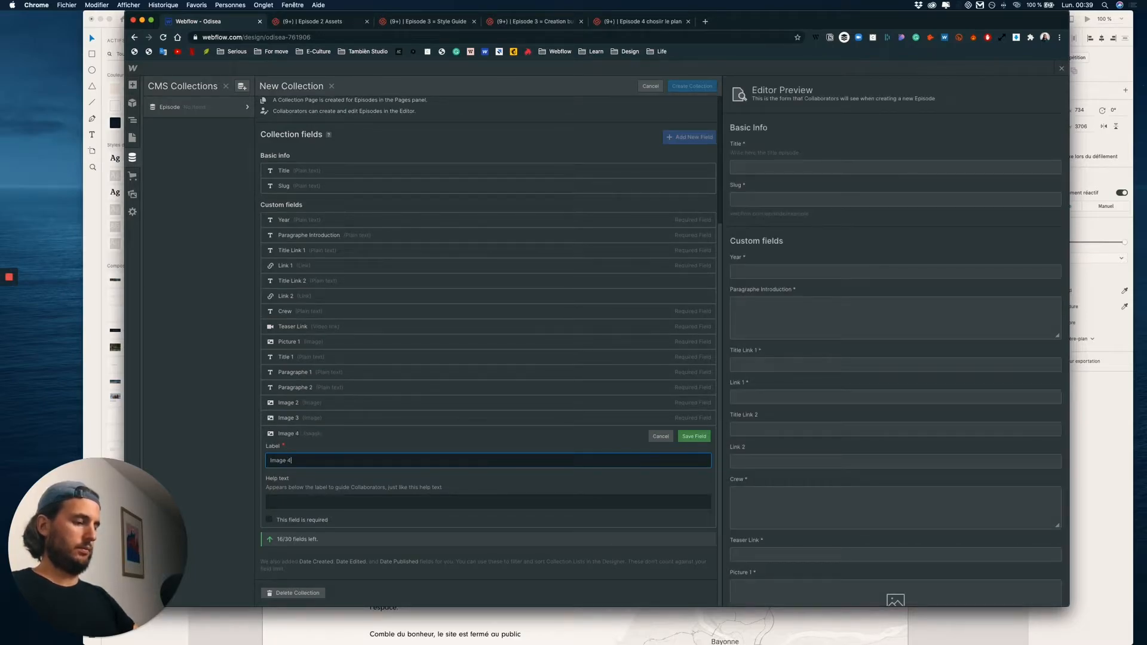
click(270, 519)
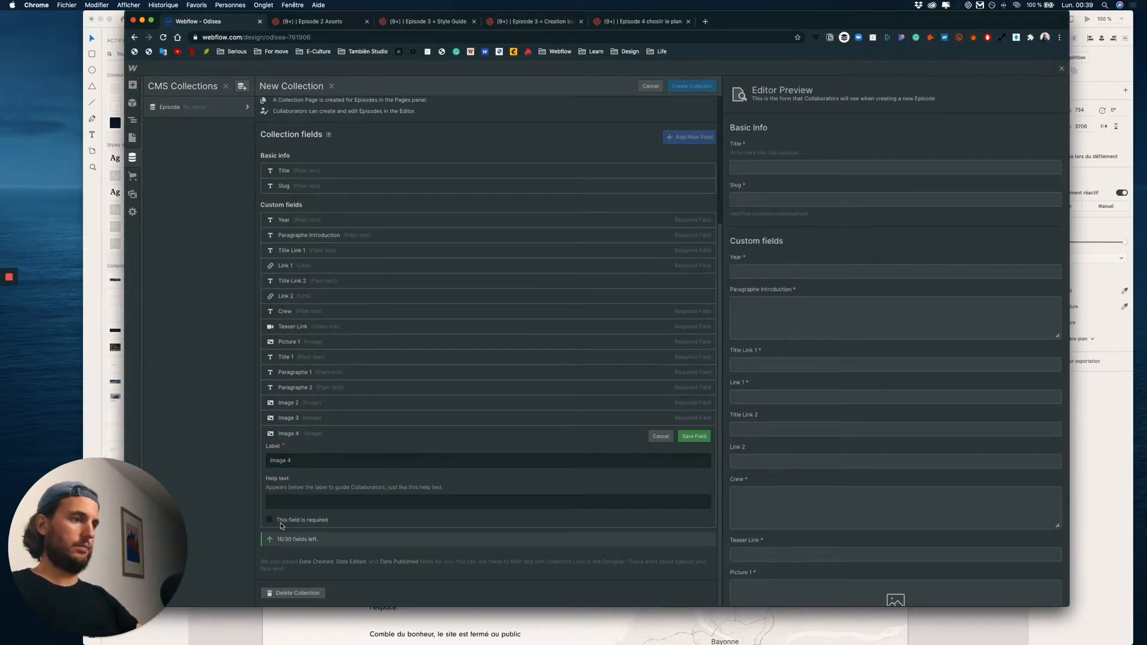
click(695, 436)
Check the text beside the map in the XD wireframe, and add a required multiple-line plain text field labelled Paragraphe 3 in Webflow
key(ctrl+Up)
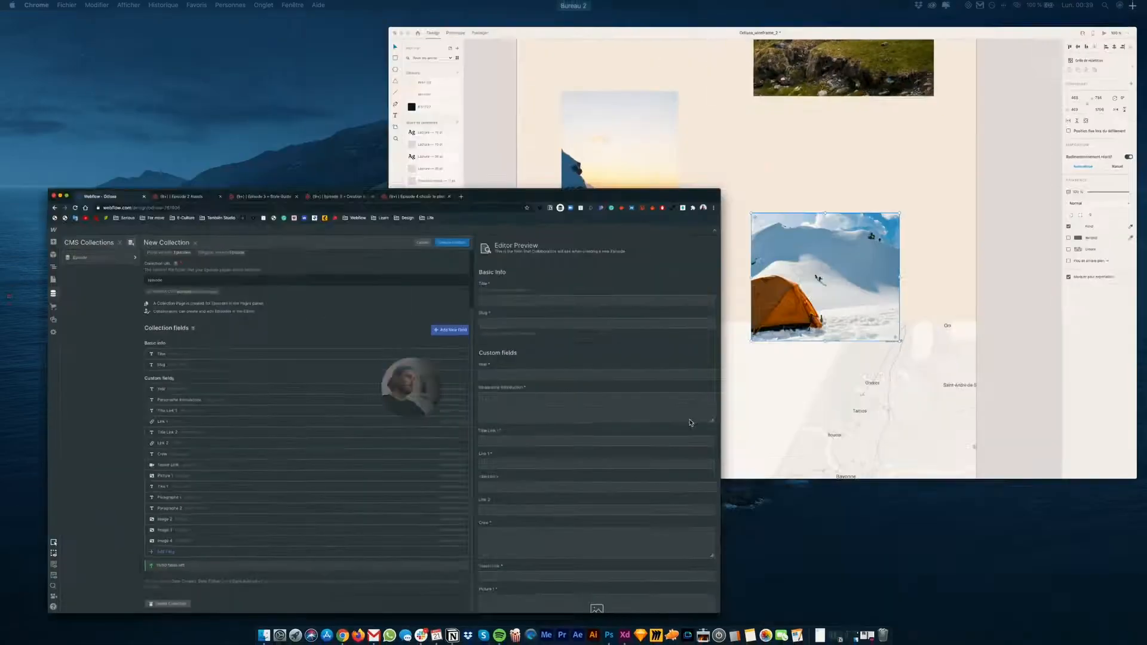
click(827, 325)
scroll(519, 445, down, 5)
click(457, 289)
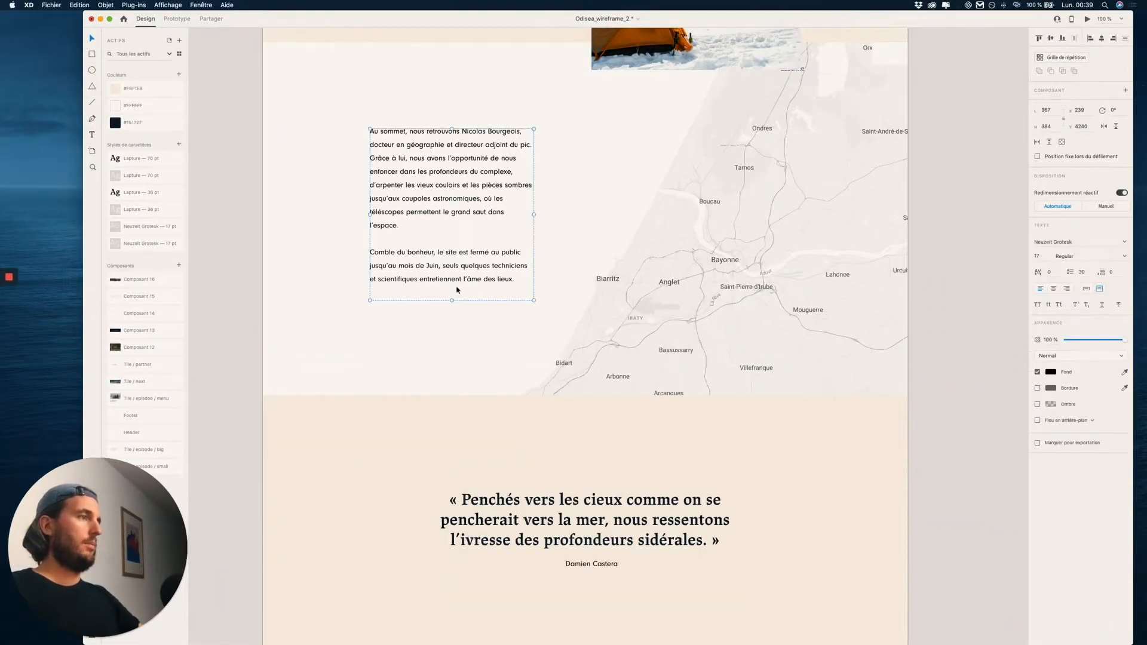
key(ctrl+Up)
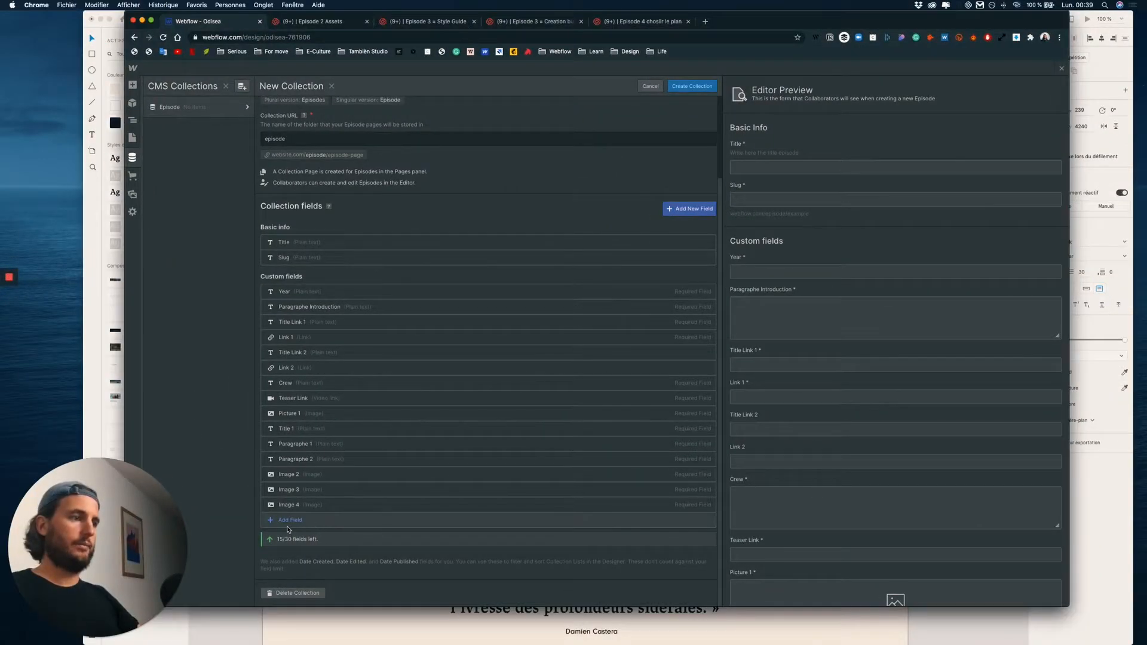
click(290, 522)
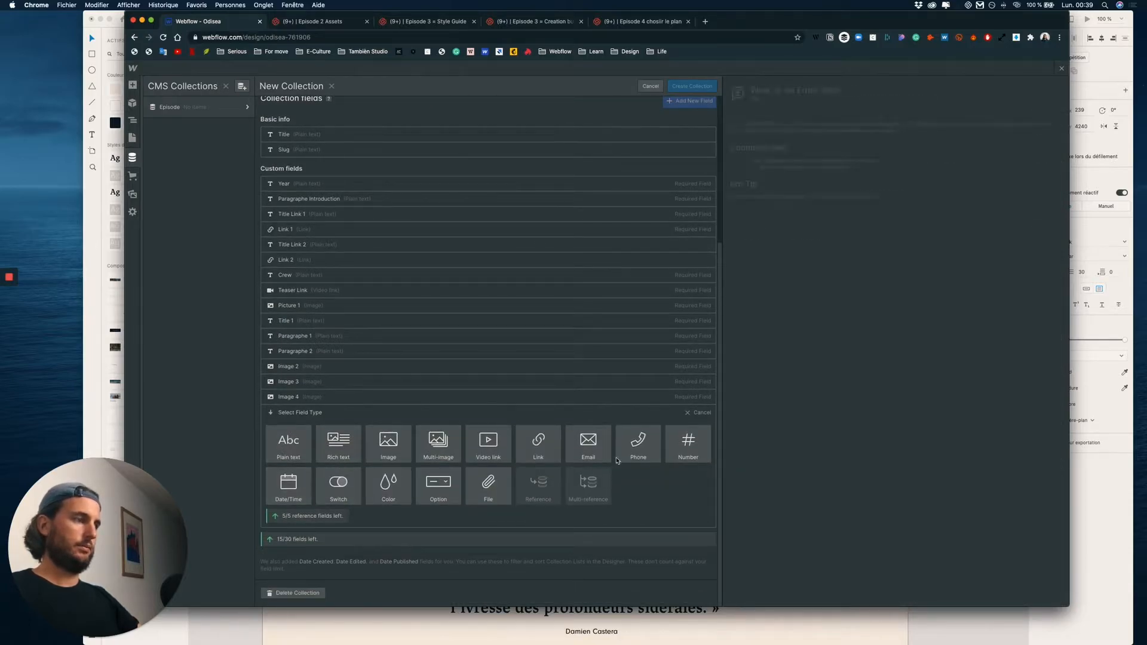
click(307, 459)
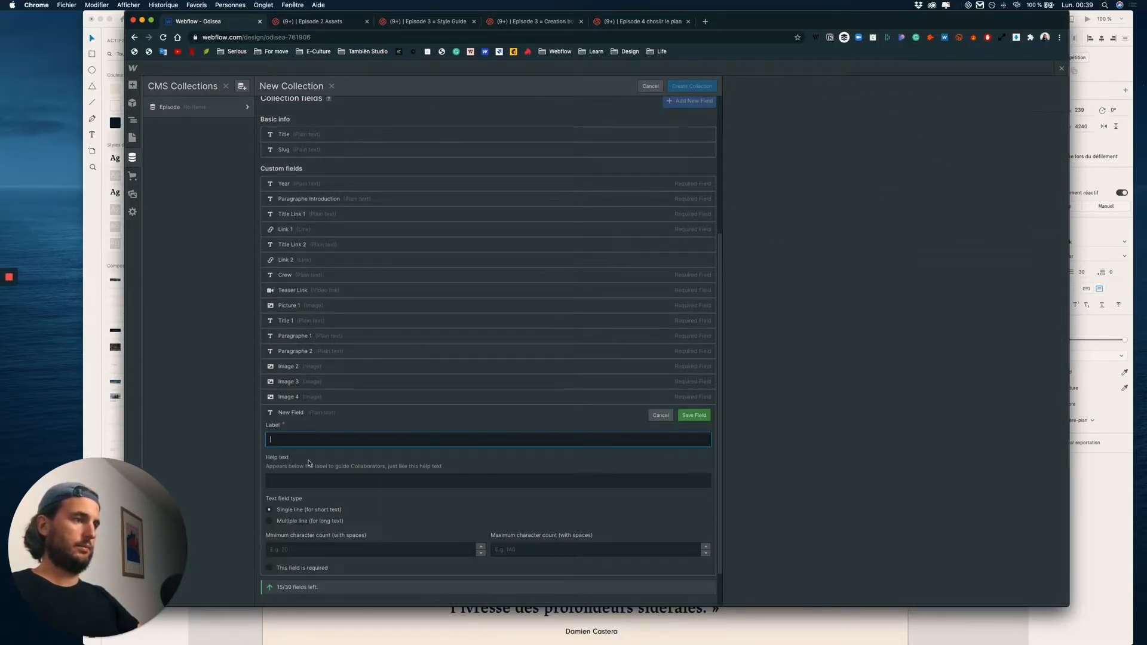
text(Paragraphe 3)
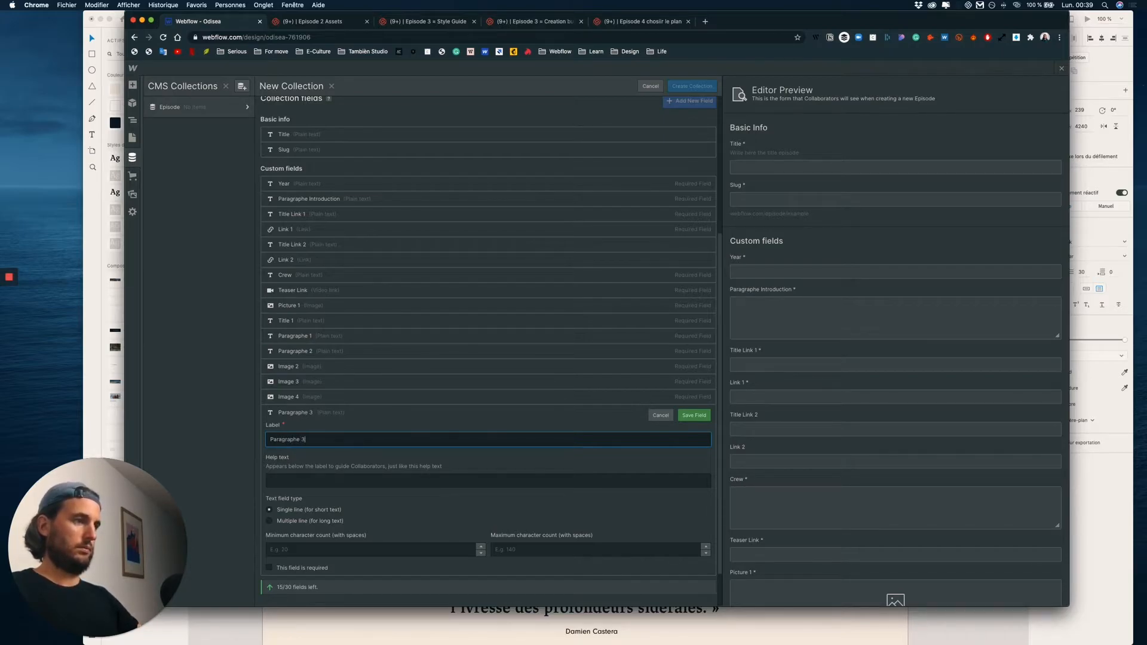
click(288, 522)
click(694, 415)
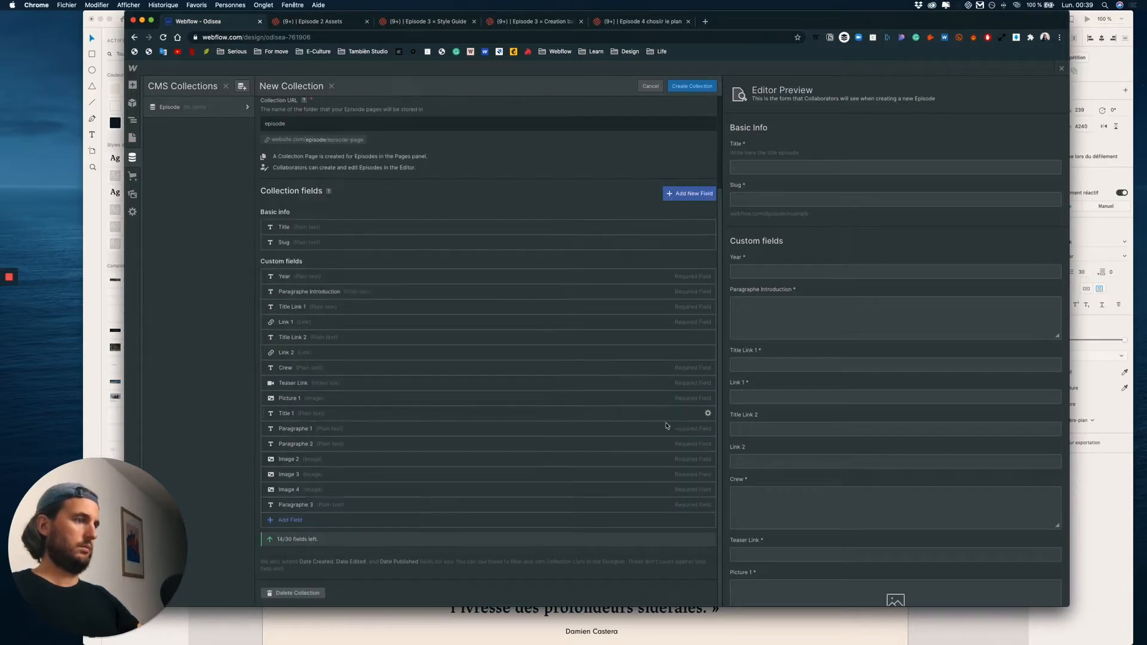
Add a required Image field labelled Map Image to the Episode collection and save it
click(289, 520)
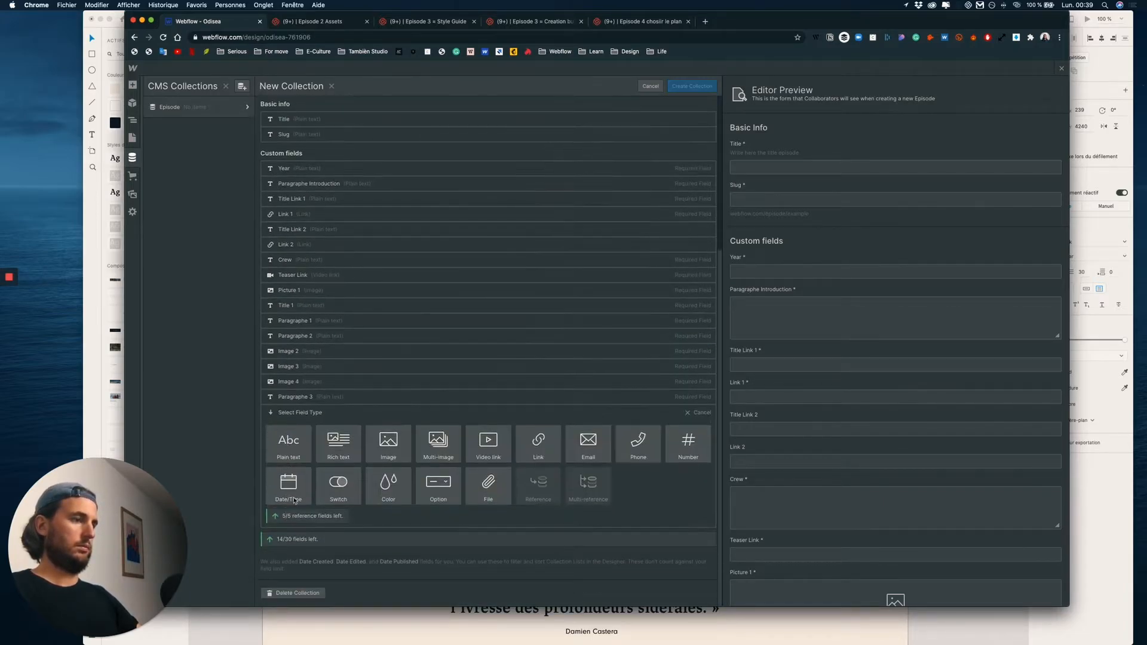
click(388, 442)
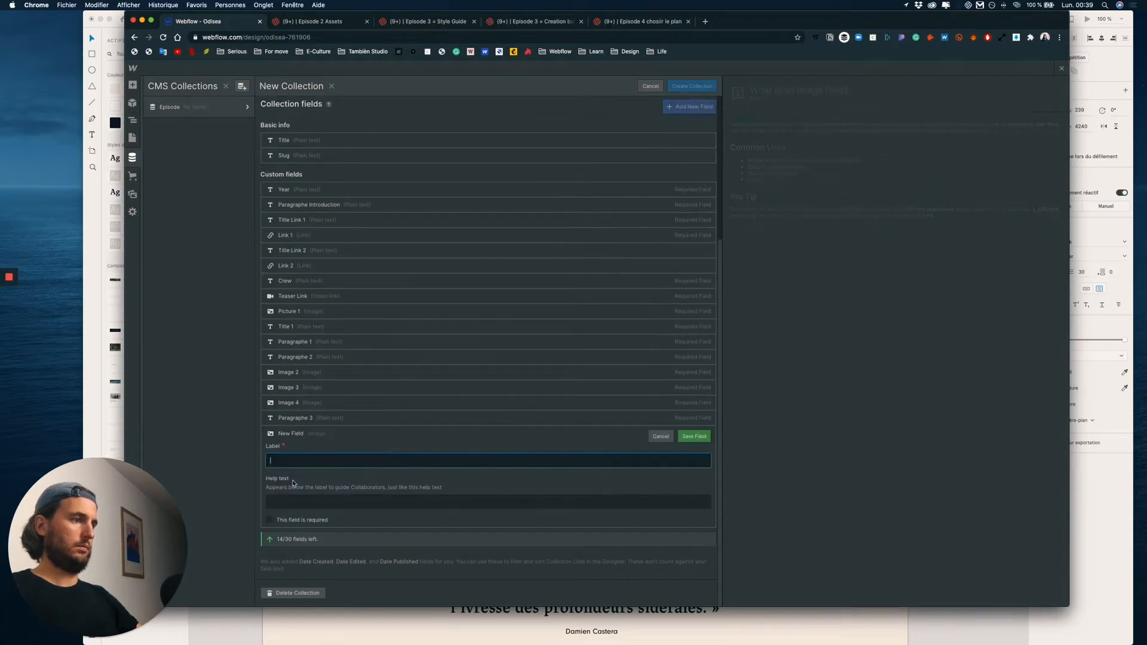
text(Map Image)
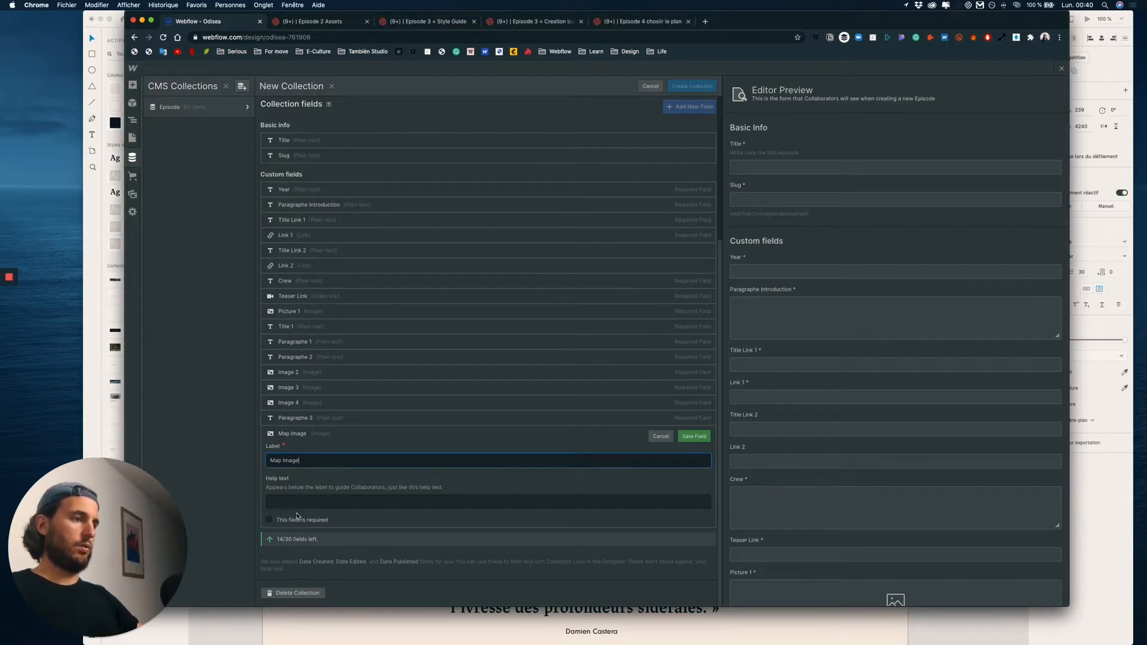
click(694, 436)
Check the section below the map in the XD wireframe, and add a required multiple-line plain text field labelled Quote in Webflow
key(ctrl+Right)
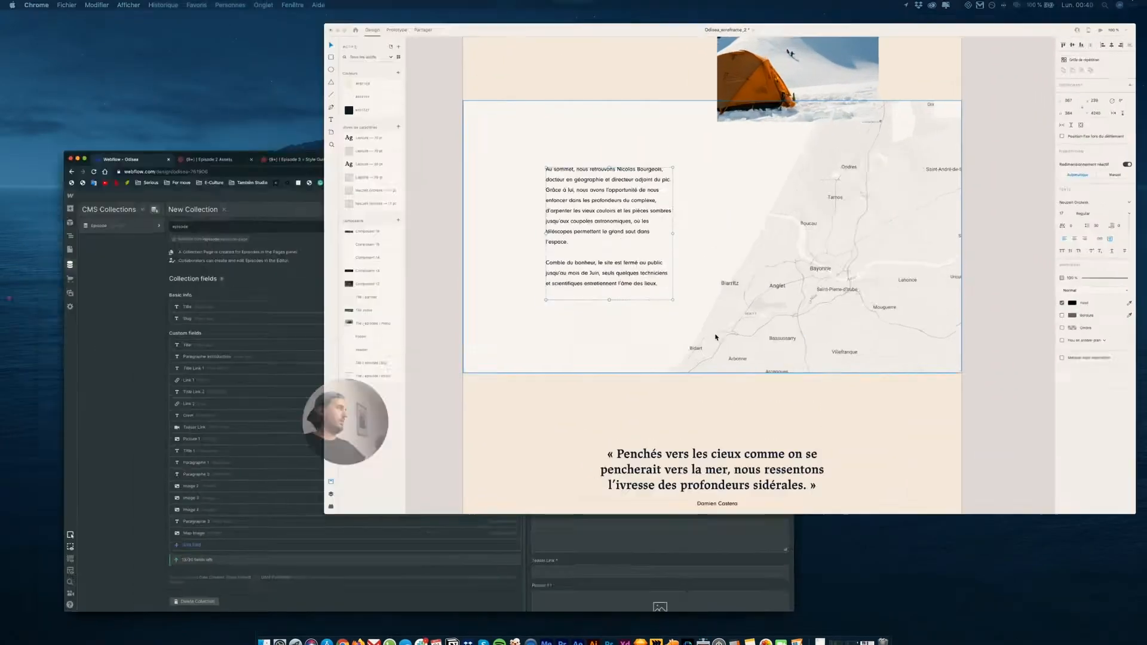
scroll(762, 376, down, 5)
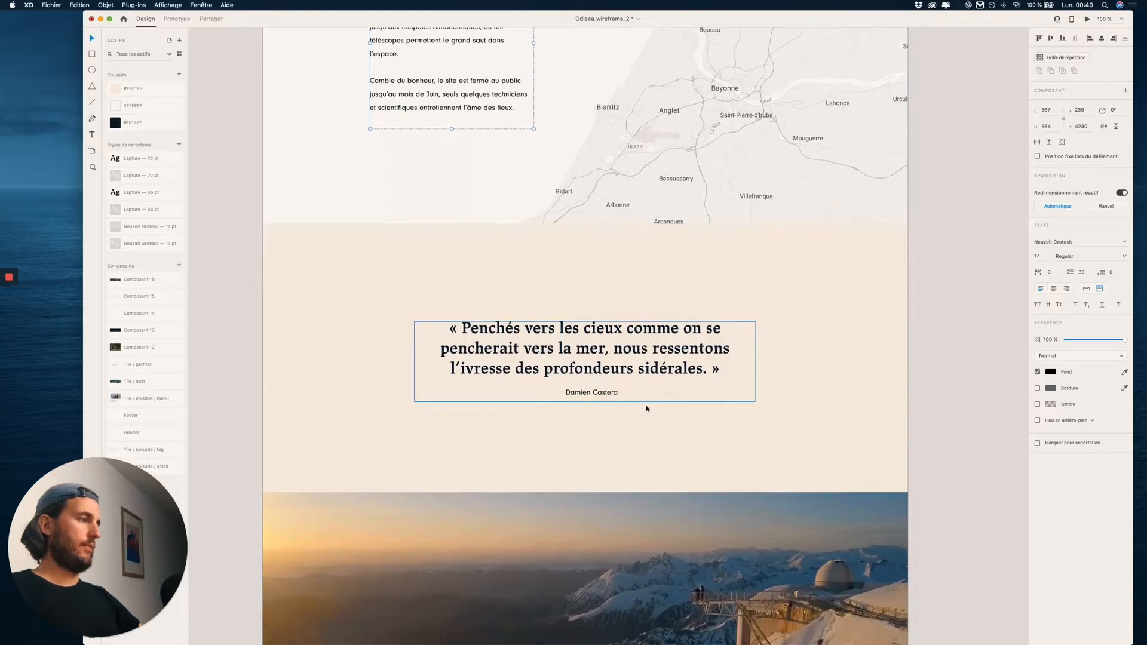
key(ctrl+Up)
click(467, 425)
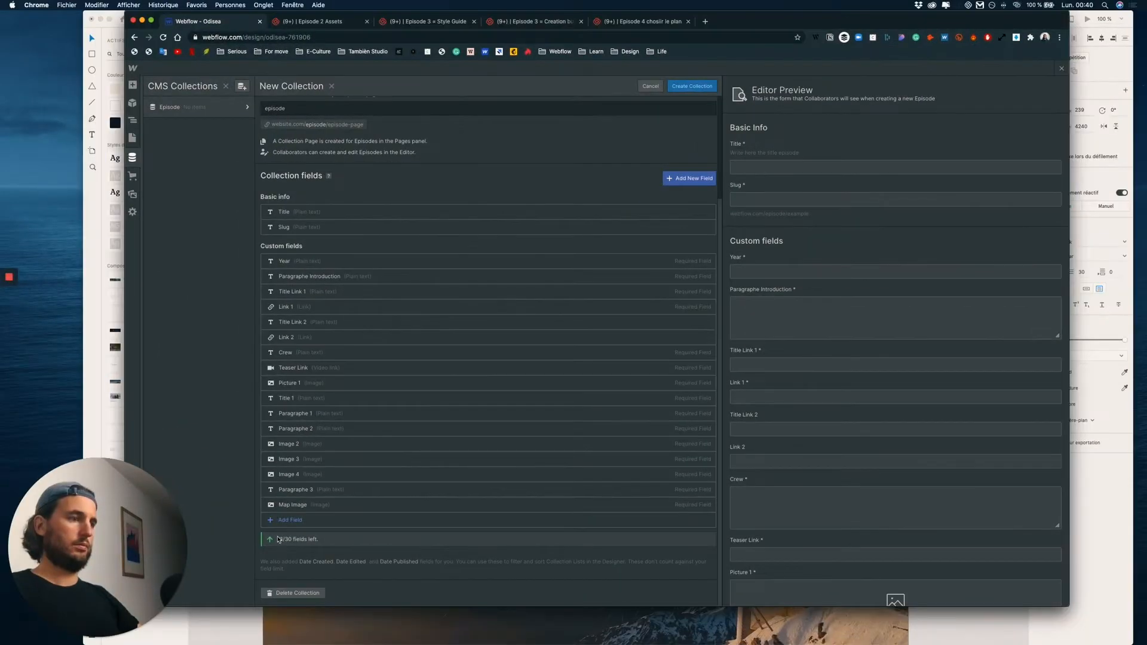
click(289, 519)
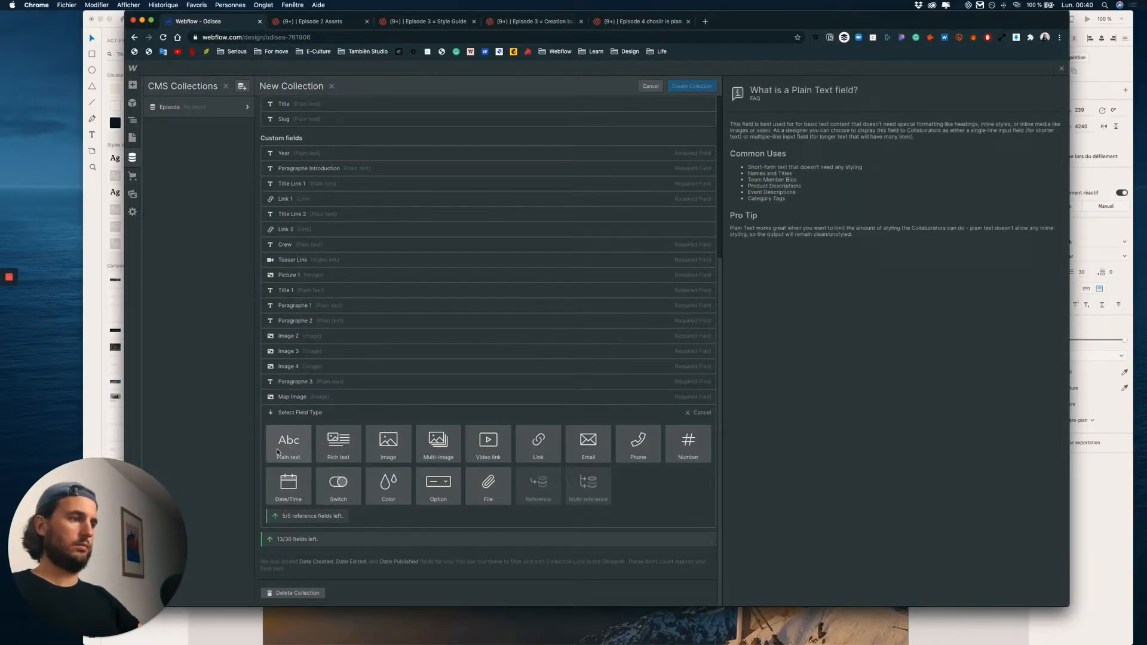
click(293, 443)
text(Qo)
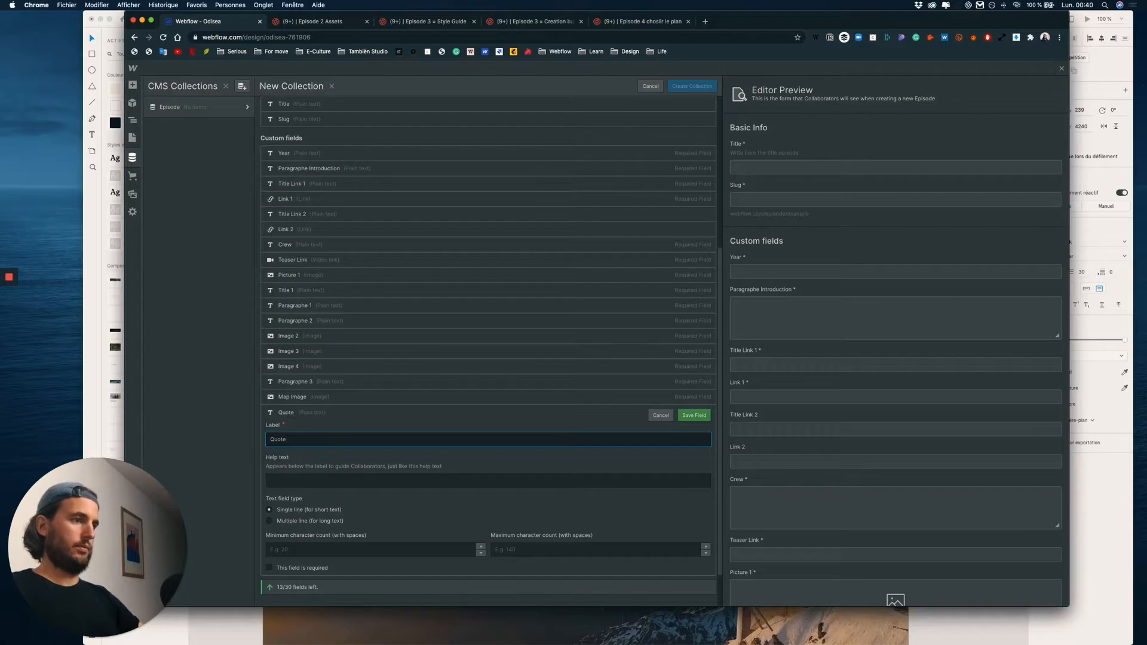
click(300, 522)
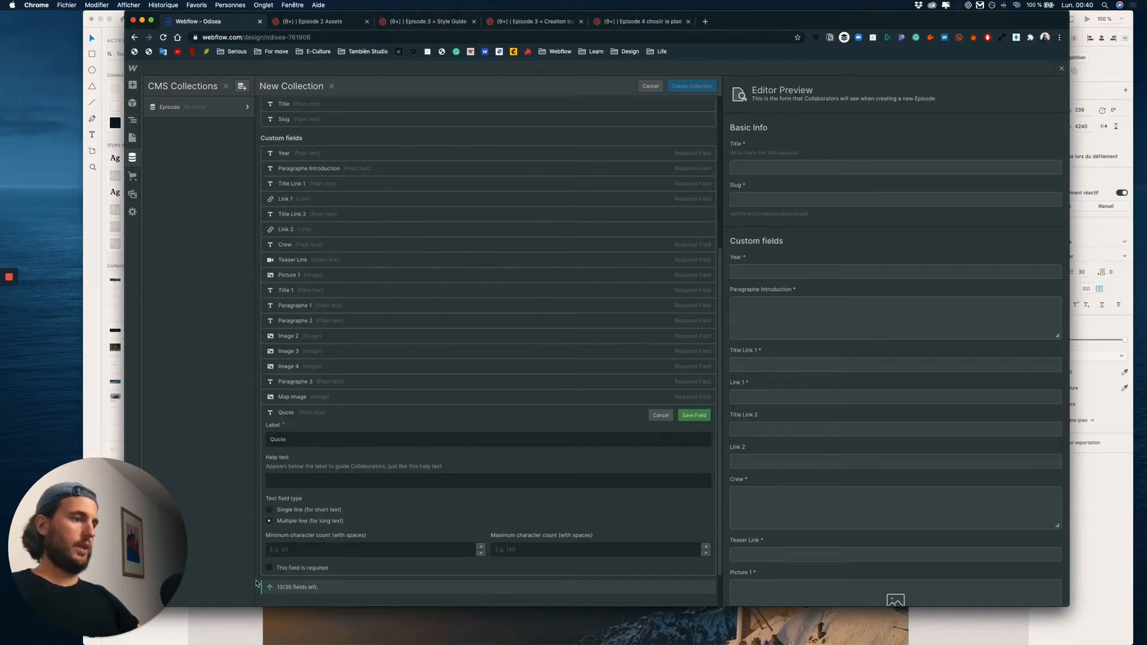
click(694, 415)
Add a required single-line plain text field labelled Quote owner to the Episode collection and save it
click(319, 529)
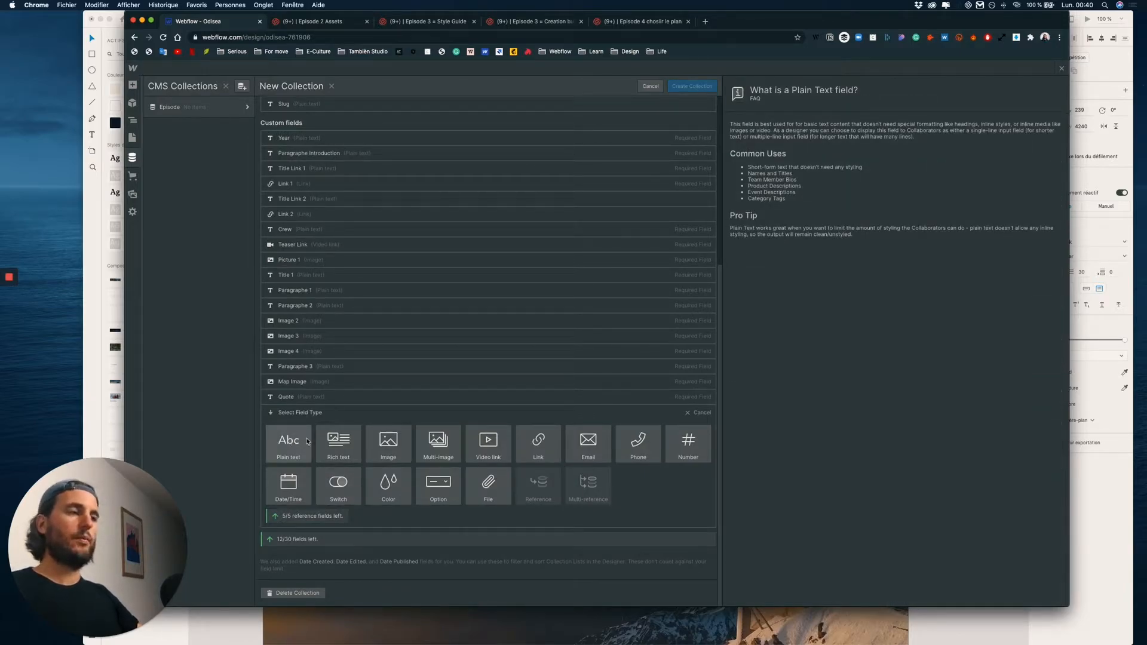
click(304, 444)
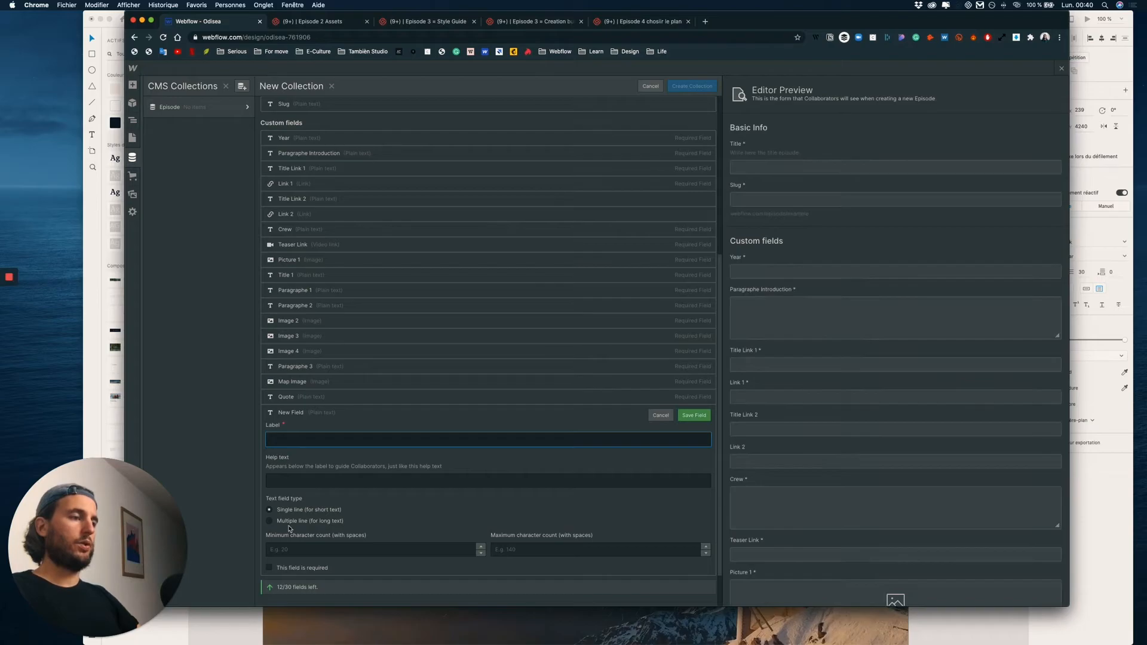
click(298, 519)
click(288, 568)
click(306, 440)
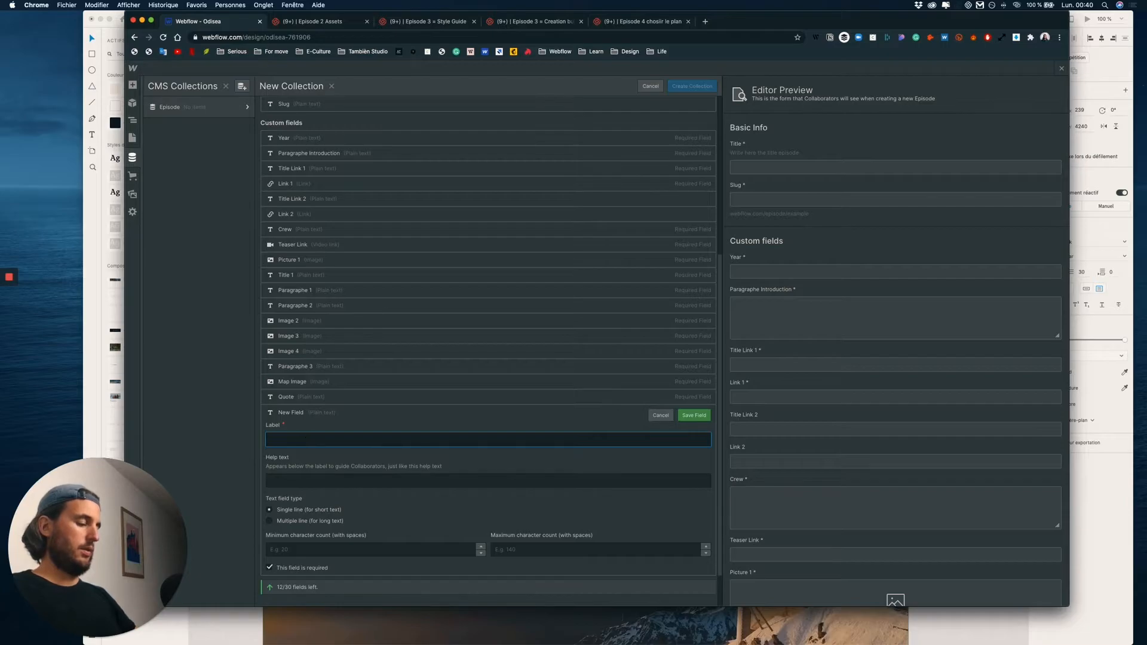
text(Quote )
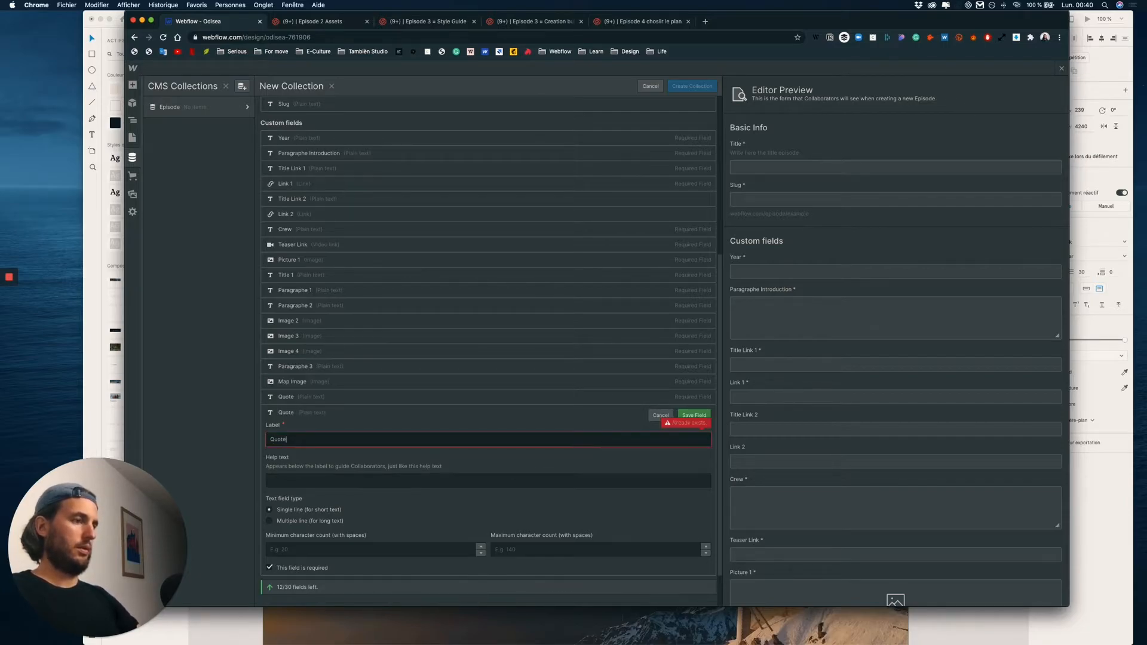
text(owner)
click(694, 415)
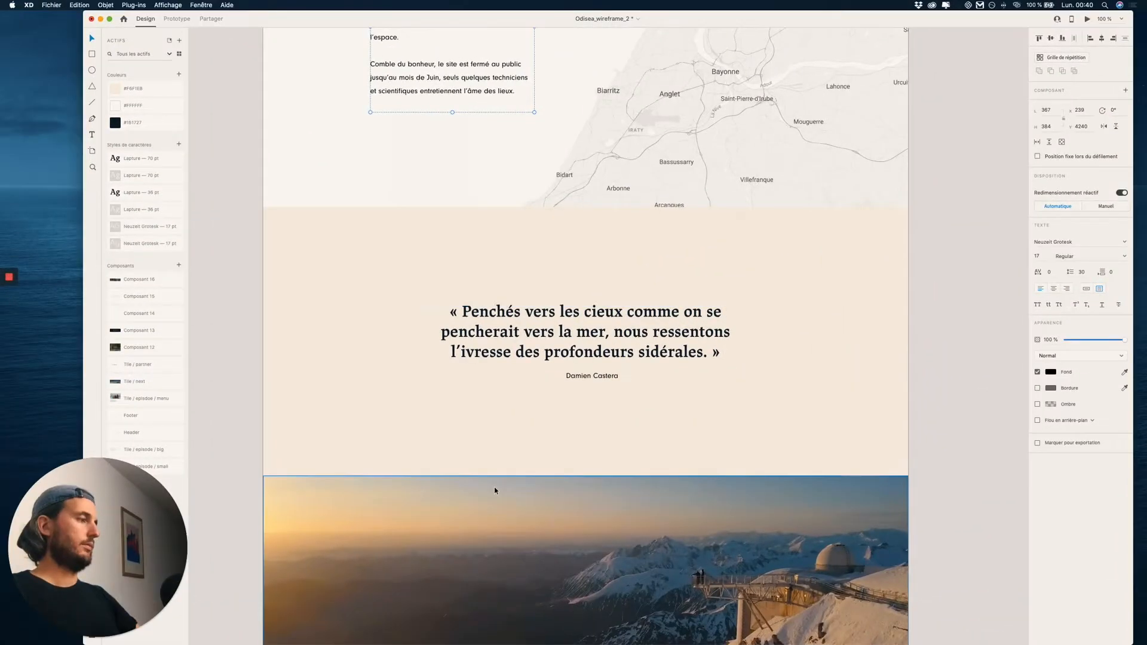
Check the panorama and the section below the quote in the XD wireframe, and add an optional Image field labelled Image 5 in Webflow
scroll(493, 486, down, 5)
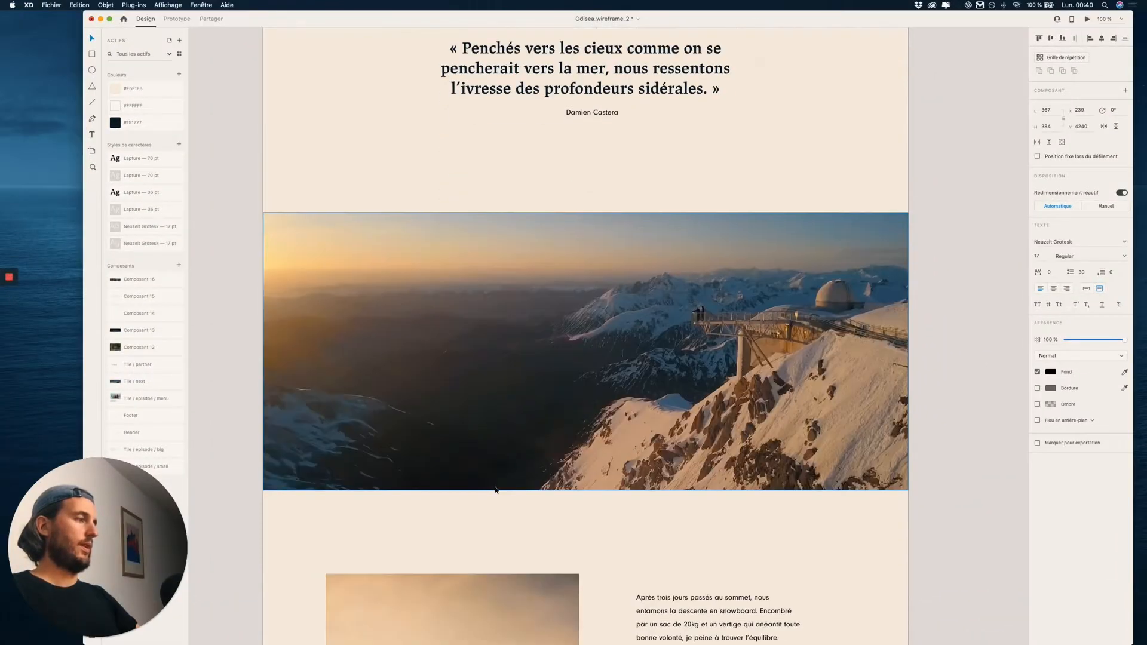
scroll(495, 466, down, 2)
click(537, 359)
scroll(538, 359, down, 4)
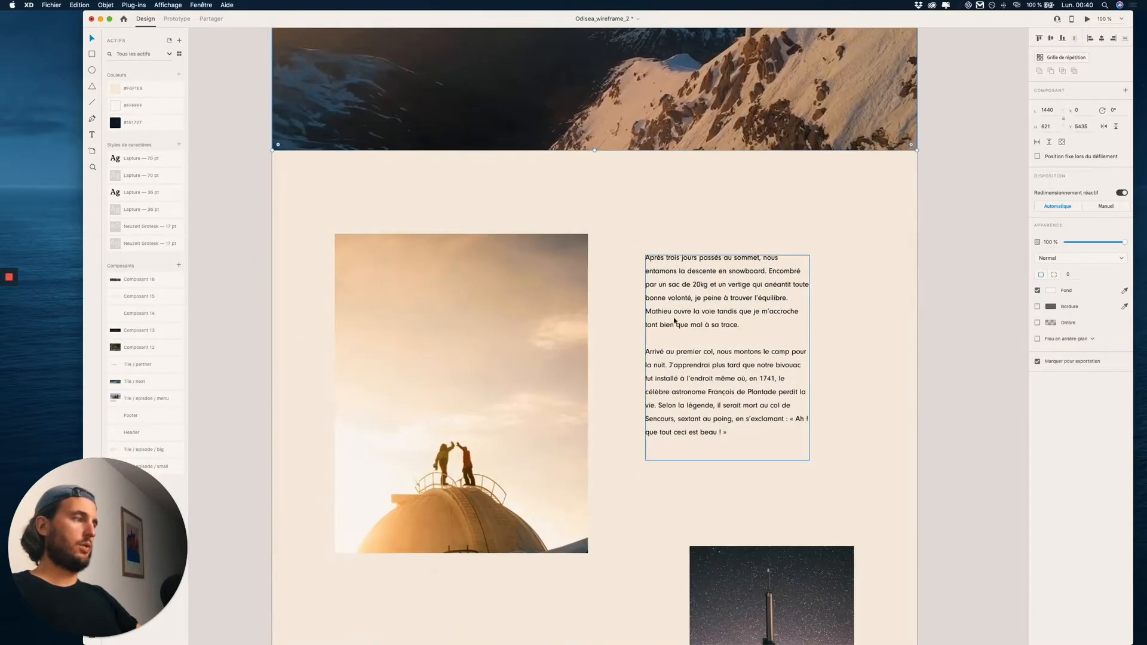
key(ctrl+Up)
click(294, 533)
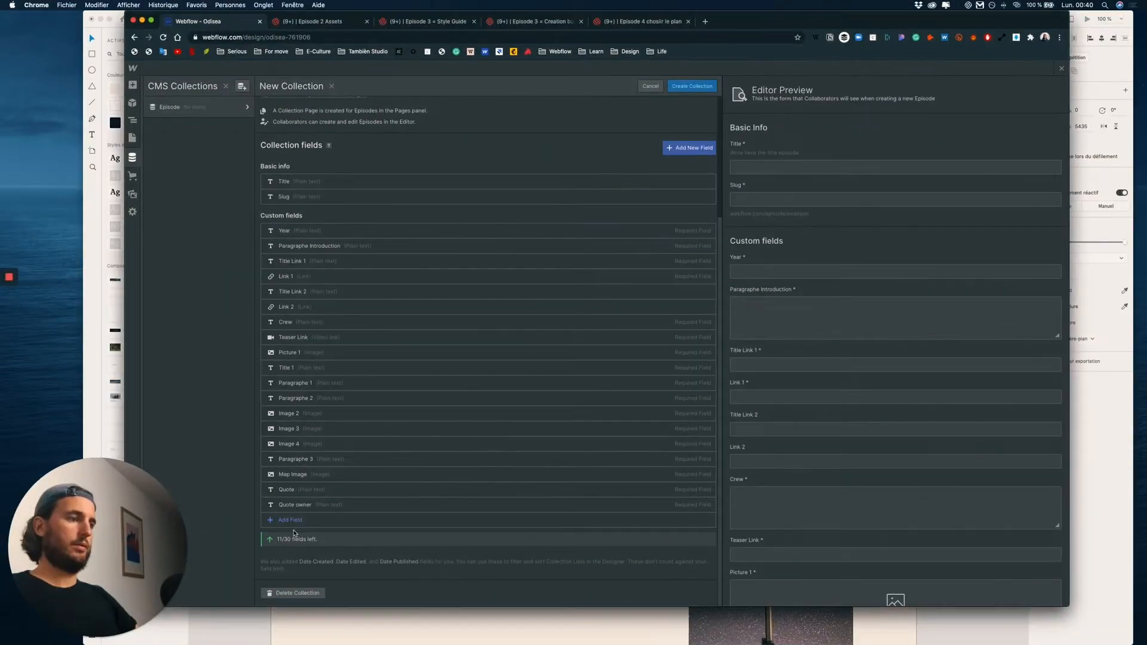
click(295, 522)
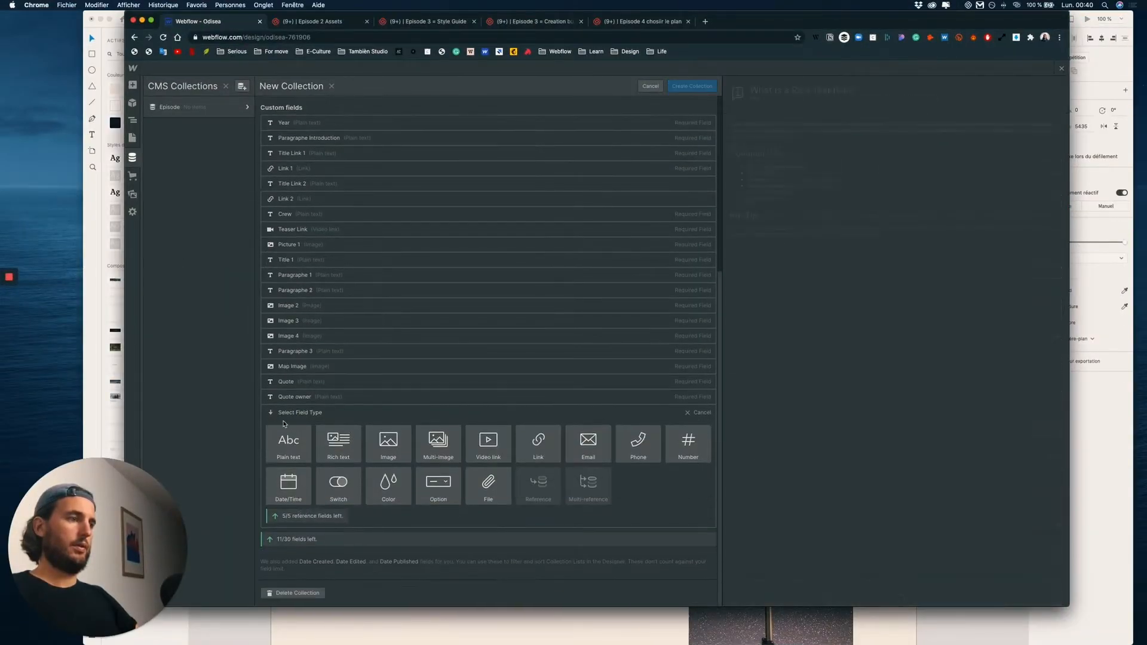
click(388, 445)
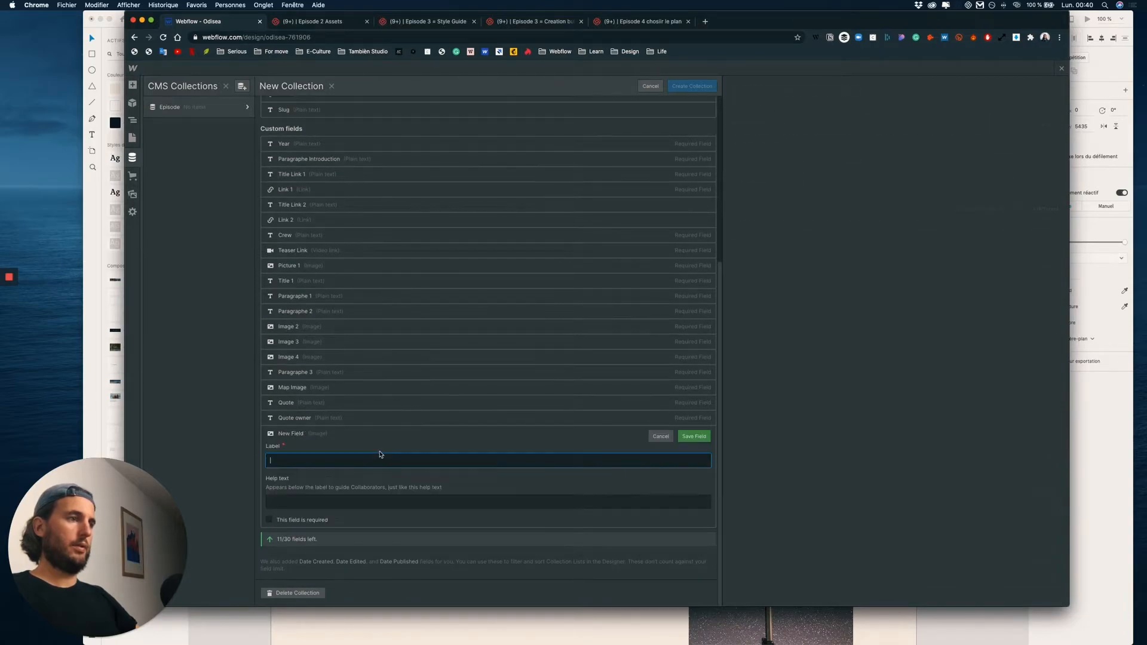
text(Image 5)
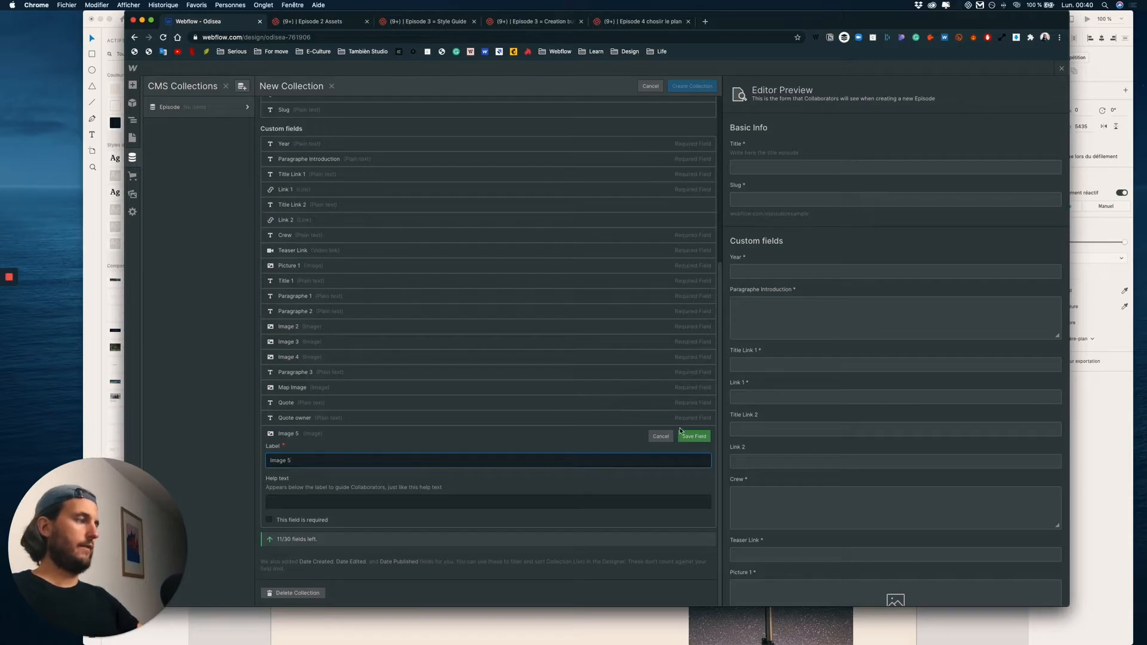
key(Return)
Add an optional Image field labelled Image 6 to the Episode collection and save it
click(297, 521)
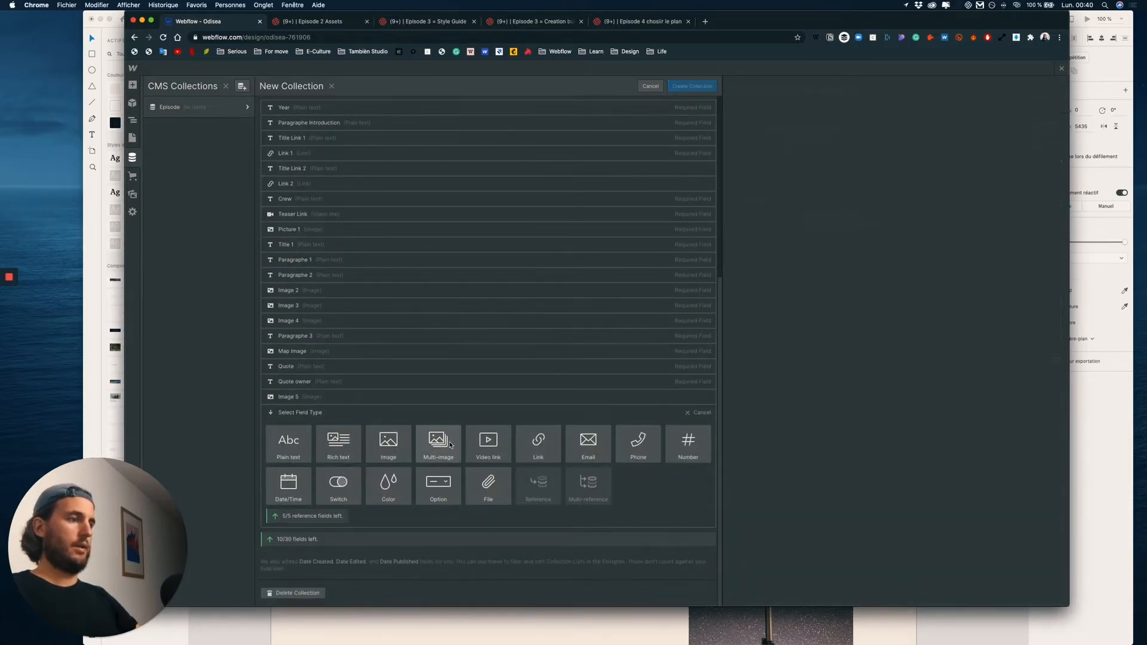
click(389, 445)
text(Image 6)
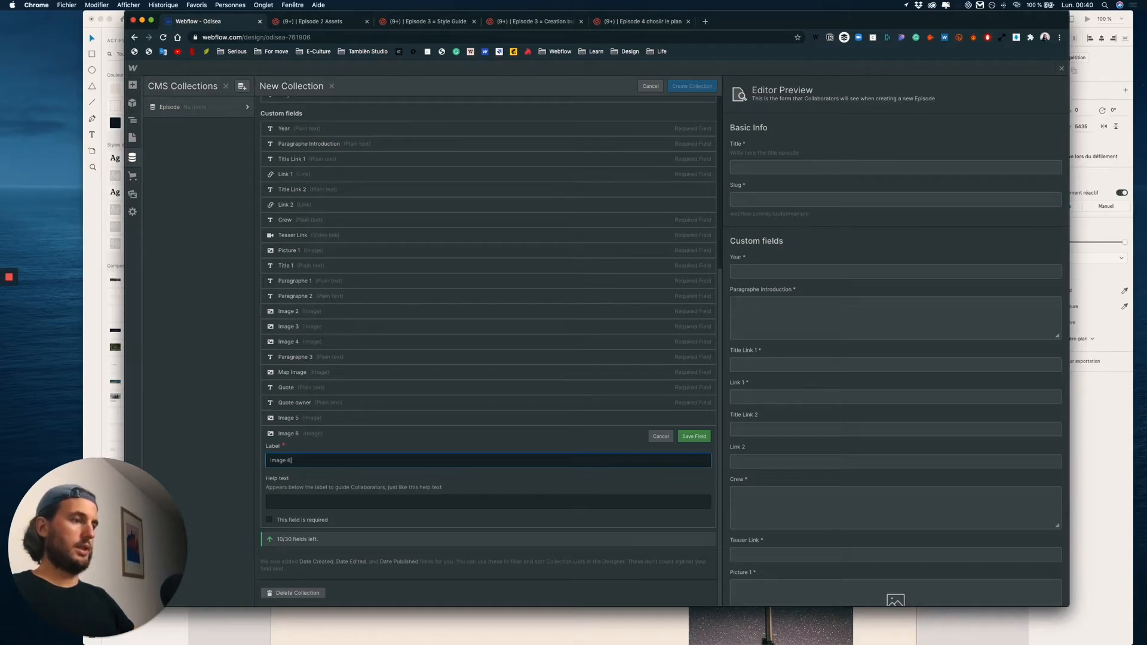
click(694, 436)
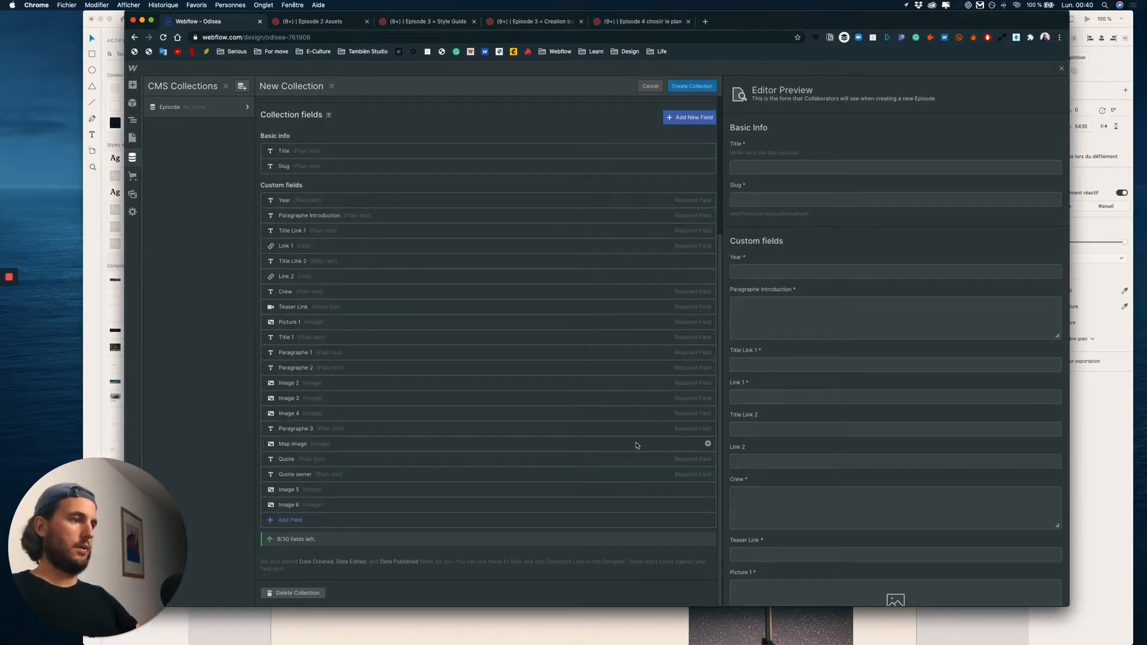
Switch to the XD wireframe and examine the panorama, the dome photo and the text paragraph beside it
key(ctrl+Up)
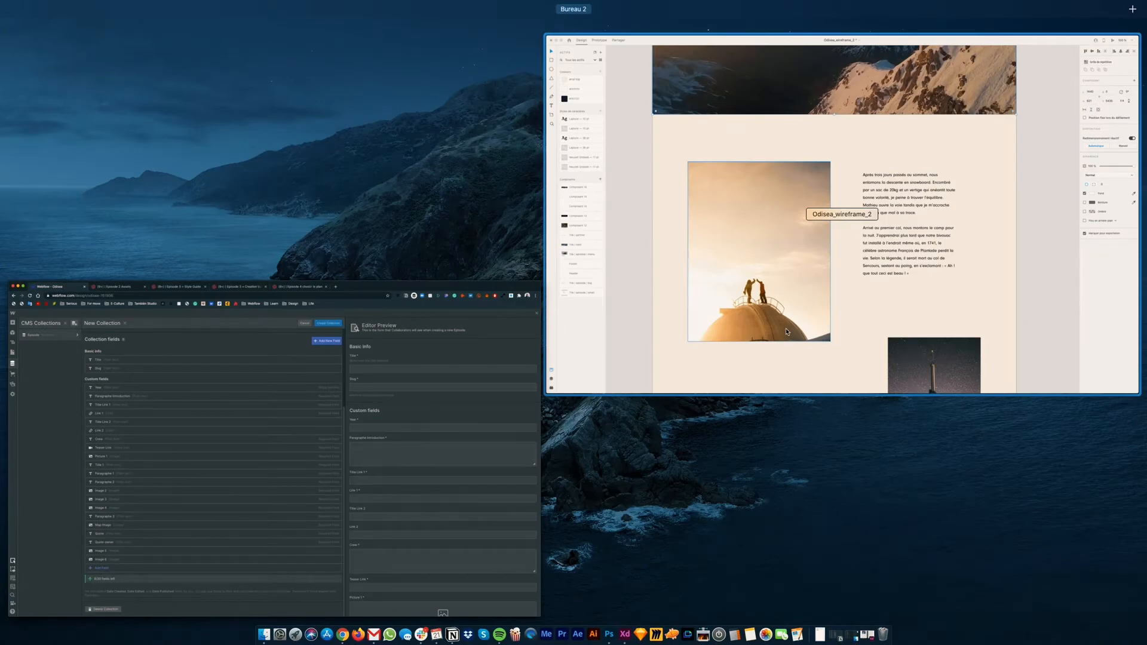
click(786, 333)
scroll(767, 347, up, 3)
scroll(767, 346, down, 6)
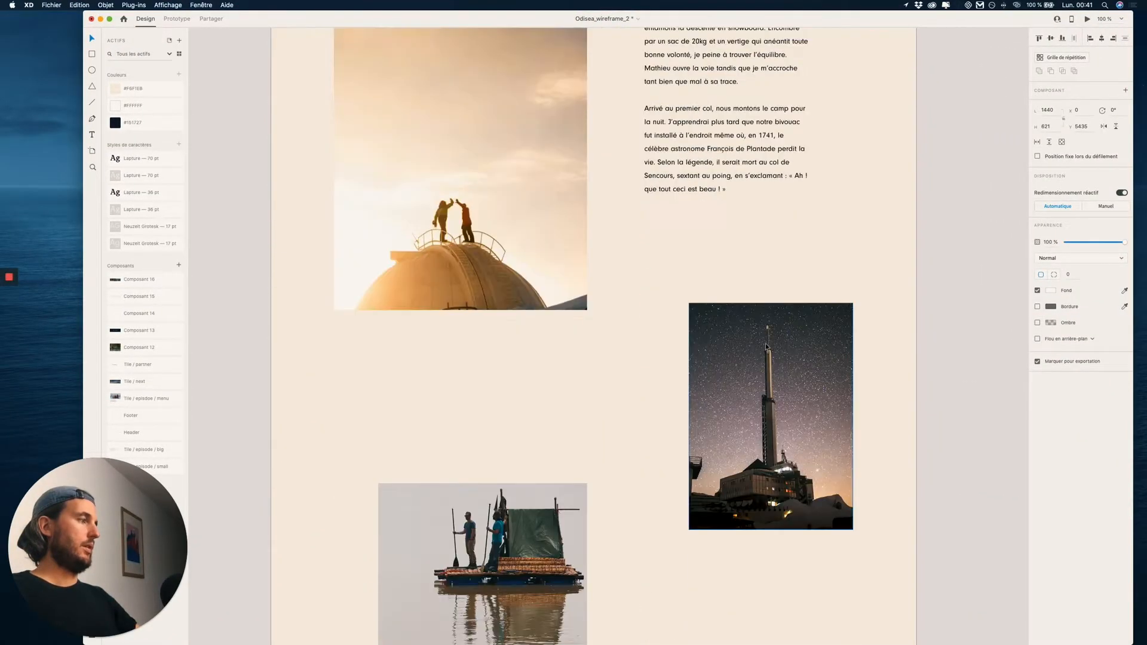
scroll(767, 346, down, 3)
scroll(766, 347, up, 10)
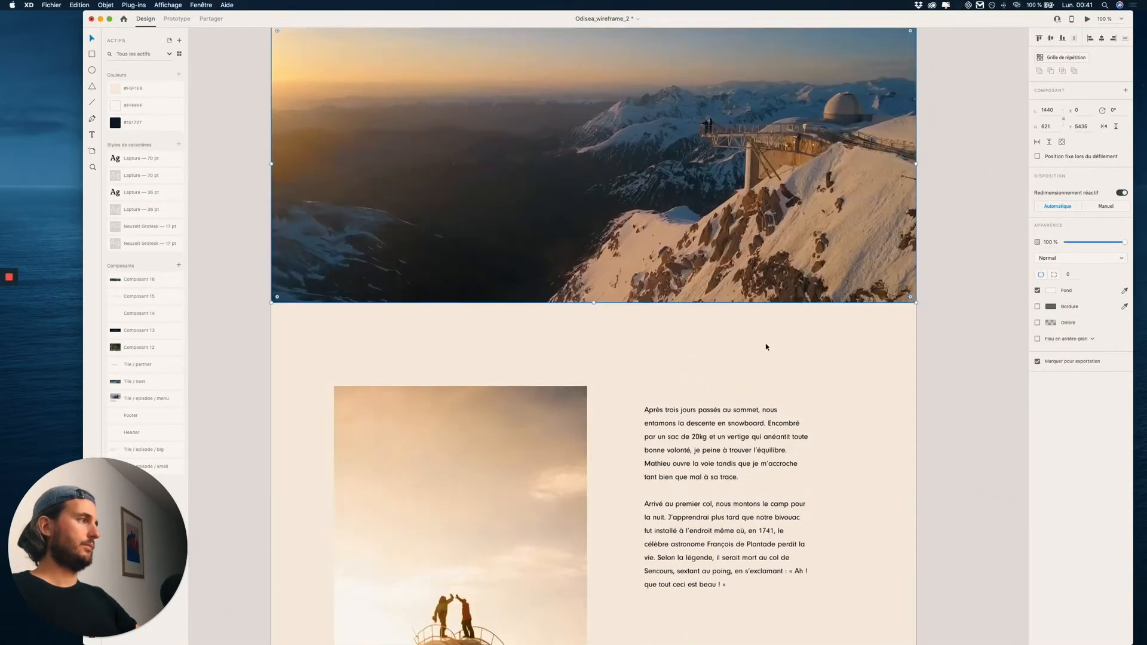
scroll(765, 342, down, 3)
click(720, 359)
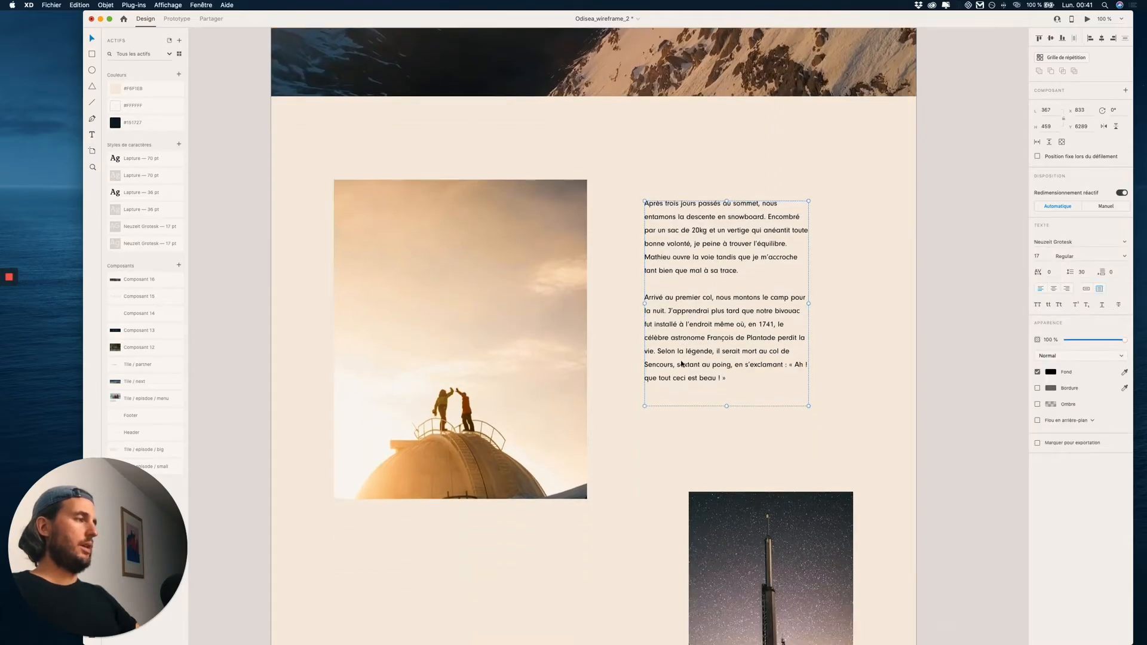
Return to Webflow and add a required multiple-line plain text field labelled Paragraphe 4 to the Episode collection
key(ctrl+Up)
click(298, 536)
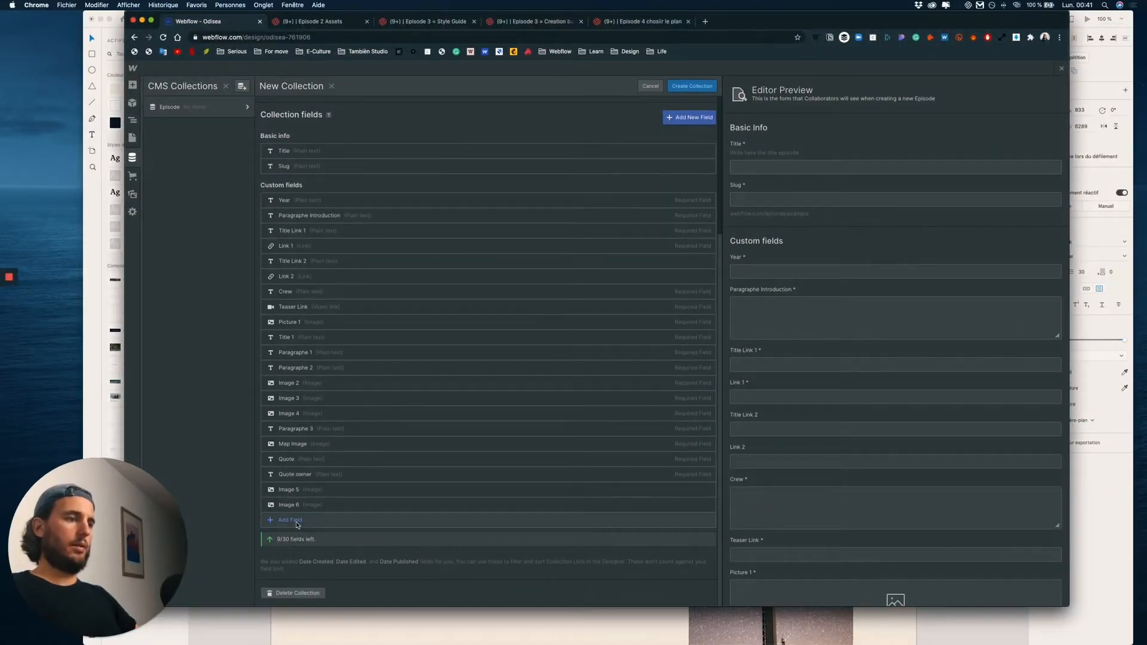
click(291, 520)
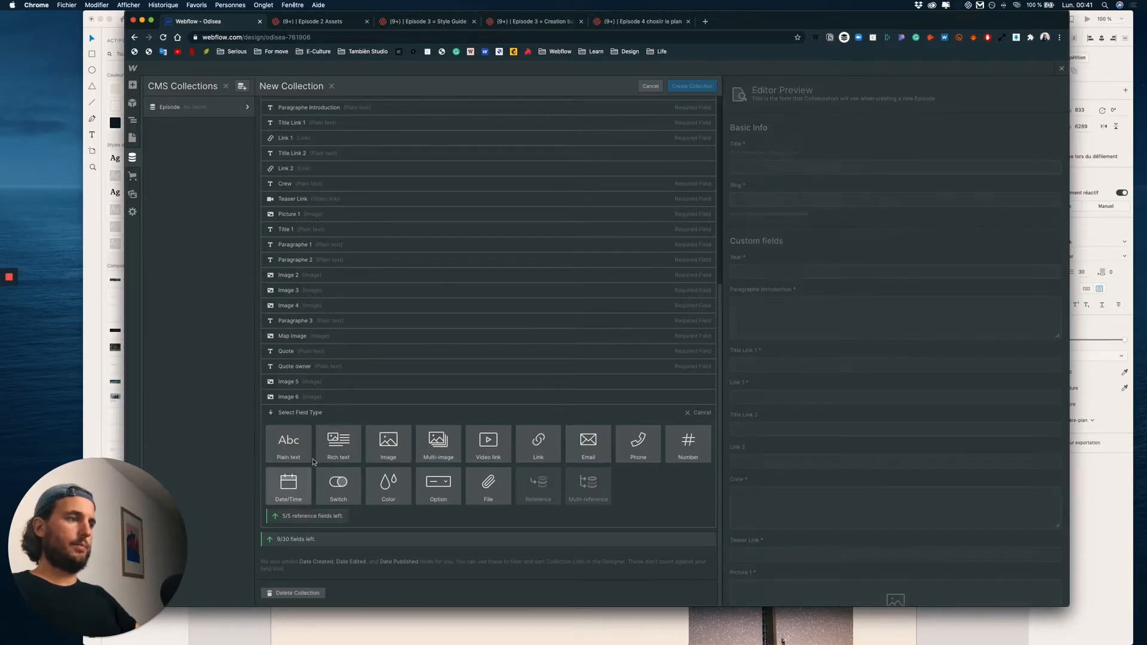
click(280, 451)
click(284, 571)
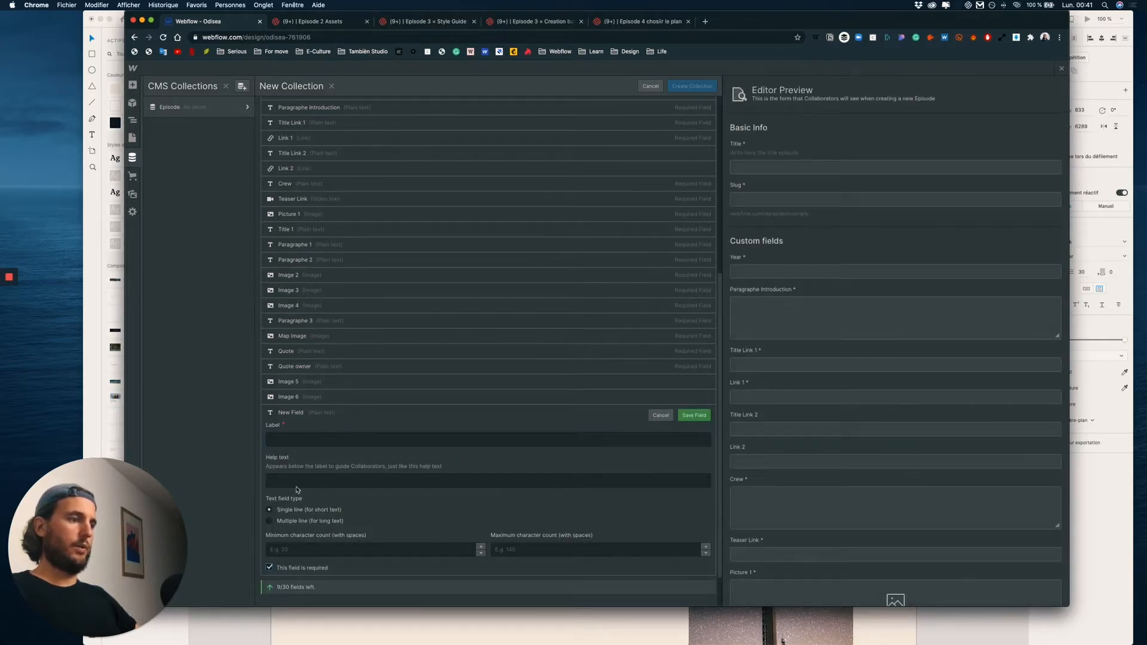
click(305, 442)
text(Paragraphe 4)
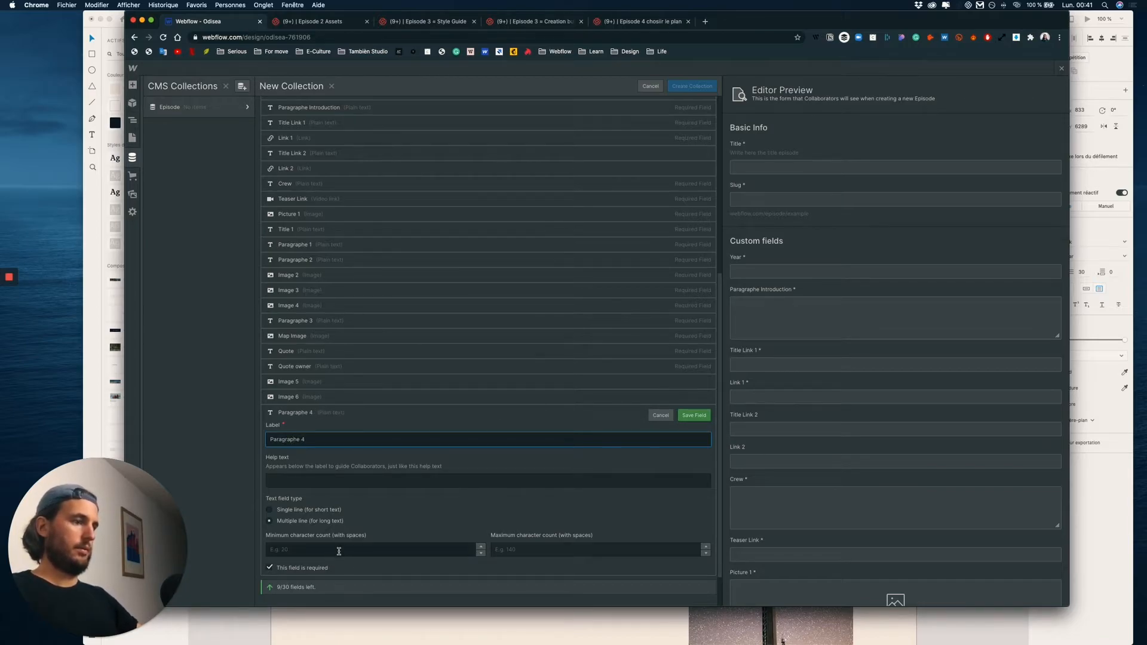
click(693, 415)
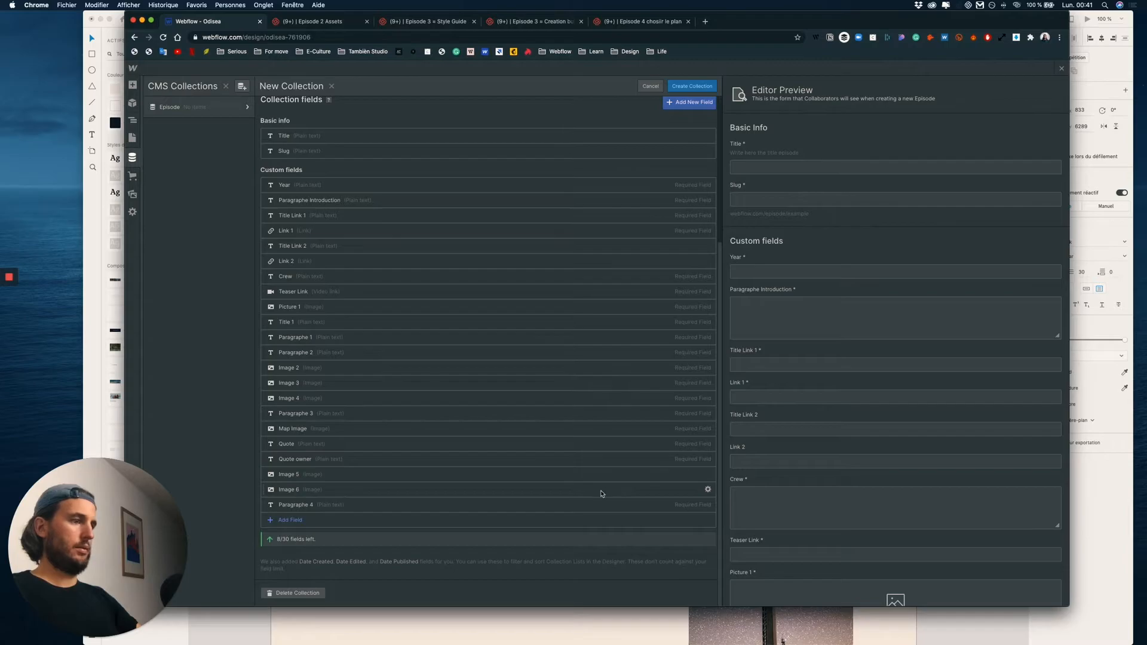
Make the existing Image 6 and Image 5 fields required and save both
click(601, 494)
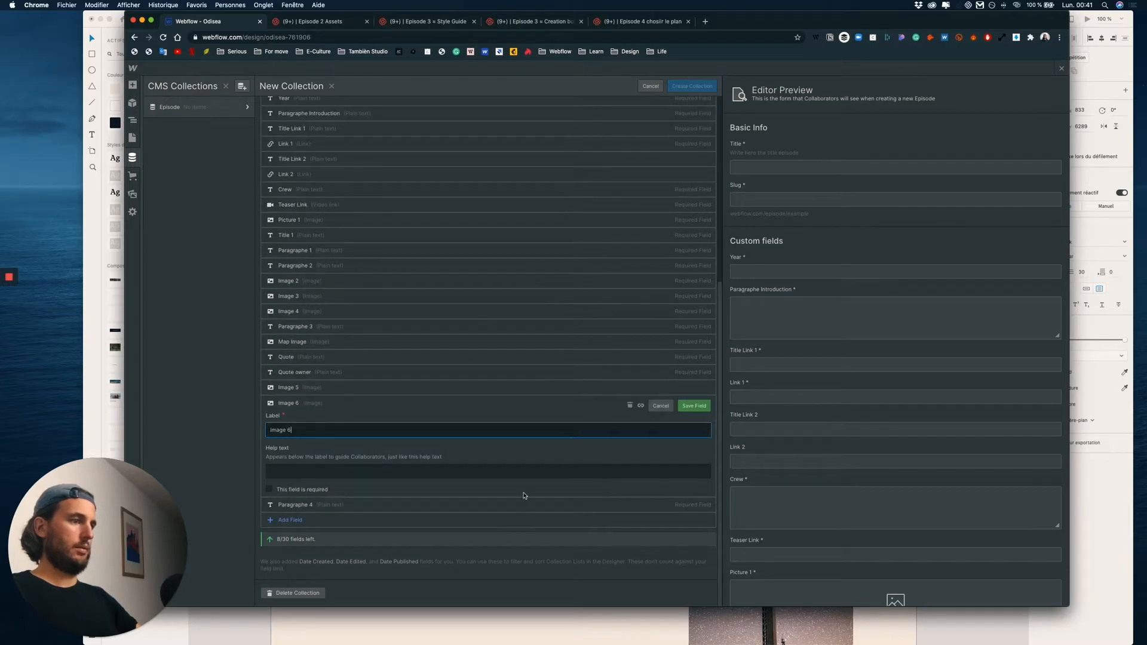
click(694, 405)
click(611, 477)
click(289, 474)
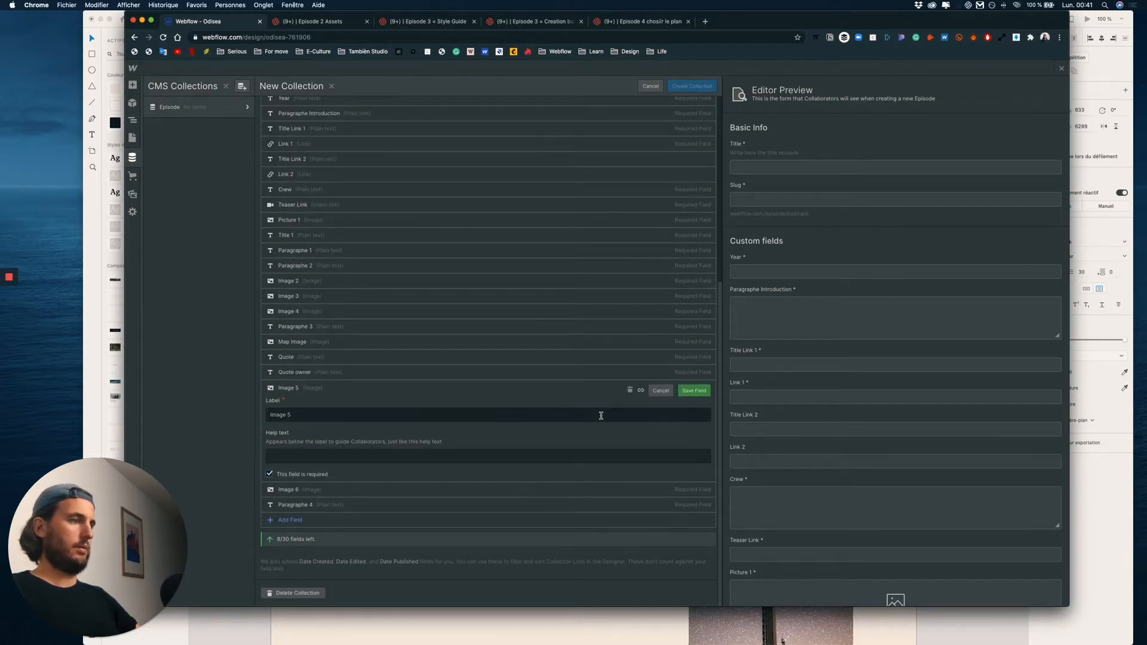
click(694, 391)
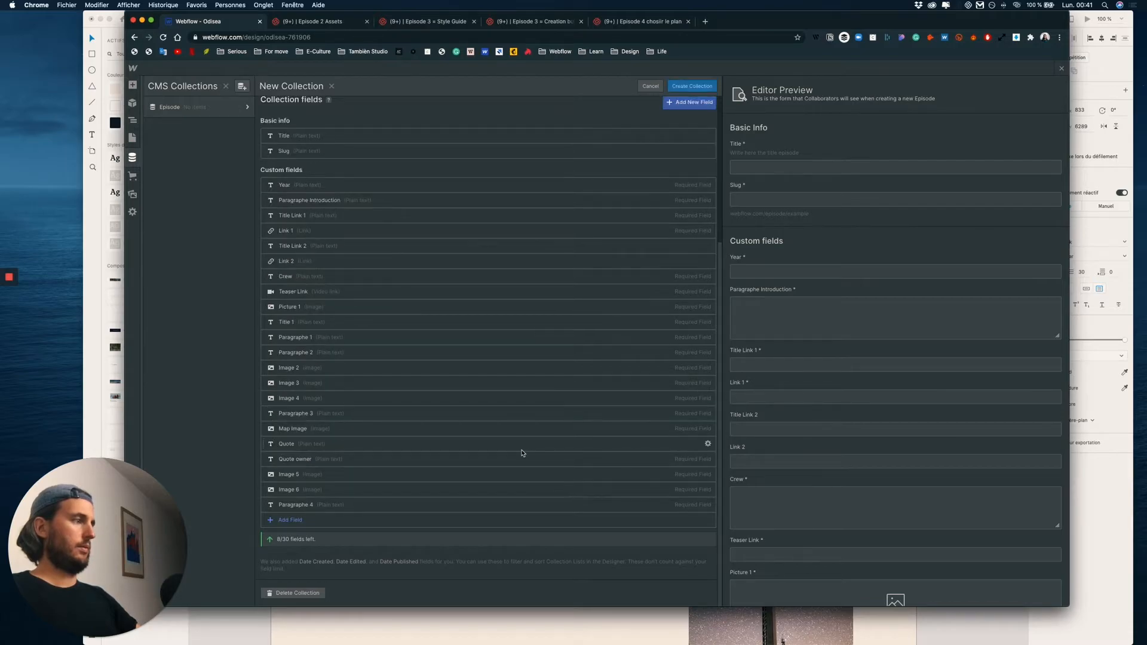
Start another collection field, and examine the tower, raft, sponsor logo and wave sections in the XD wireframe
click(375, 528)
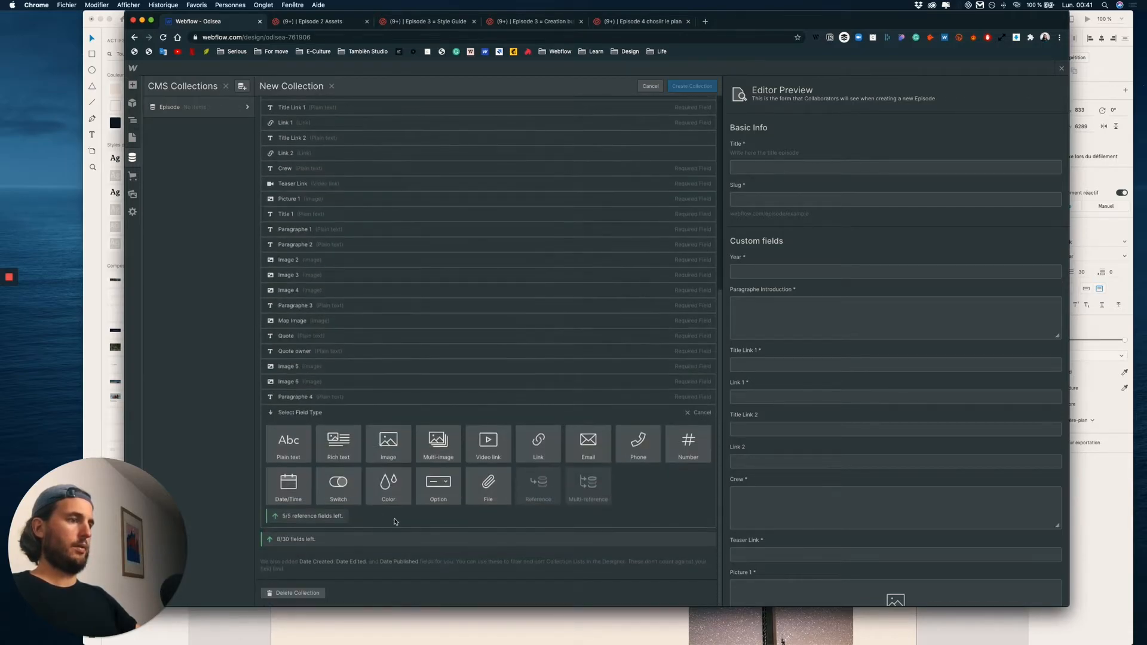
key(ctrl+Up)
click(644, 399)
scroll(644, 399, down, 5)
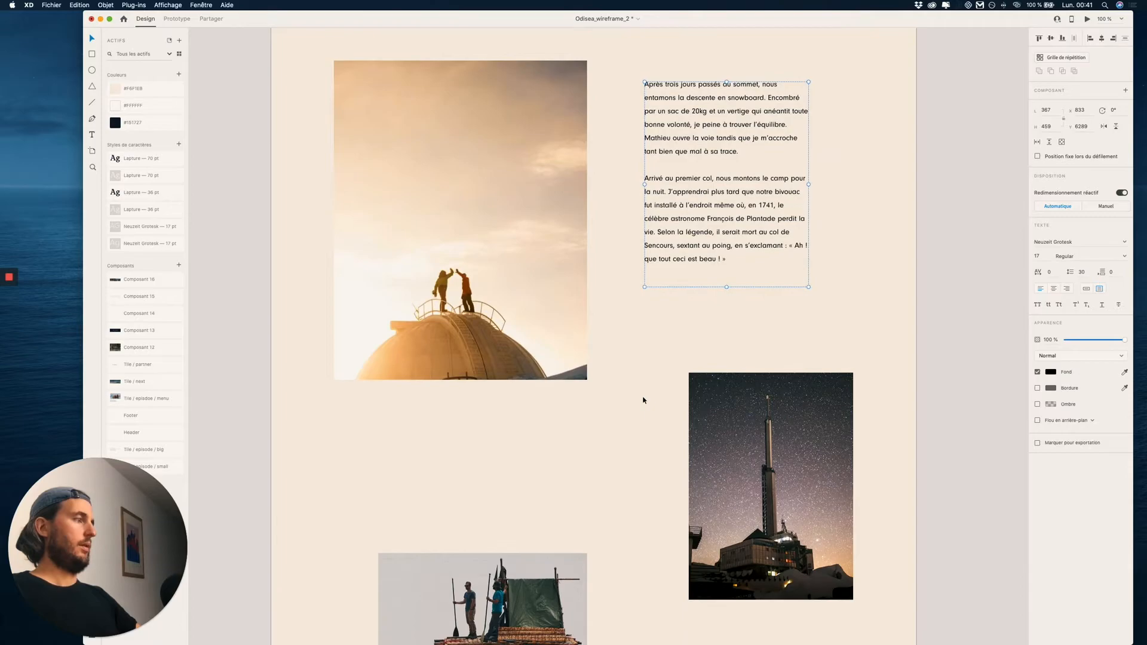
click(702, 382)
scroll(629, 378, down, 1)
scroll(629, 378, down, 3)
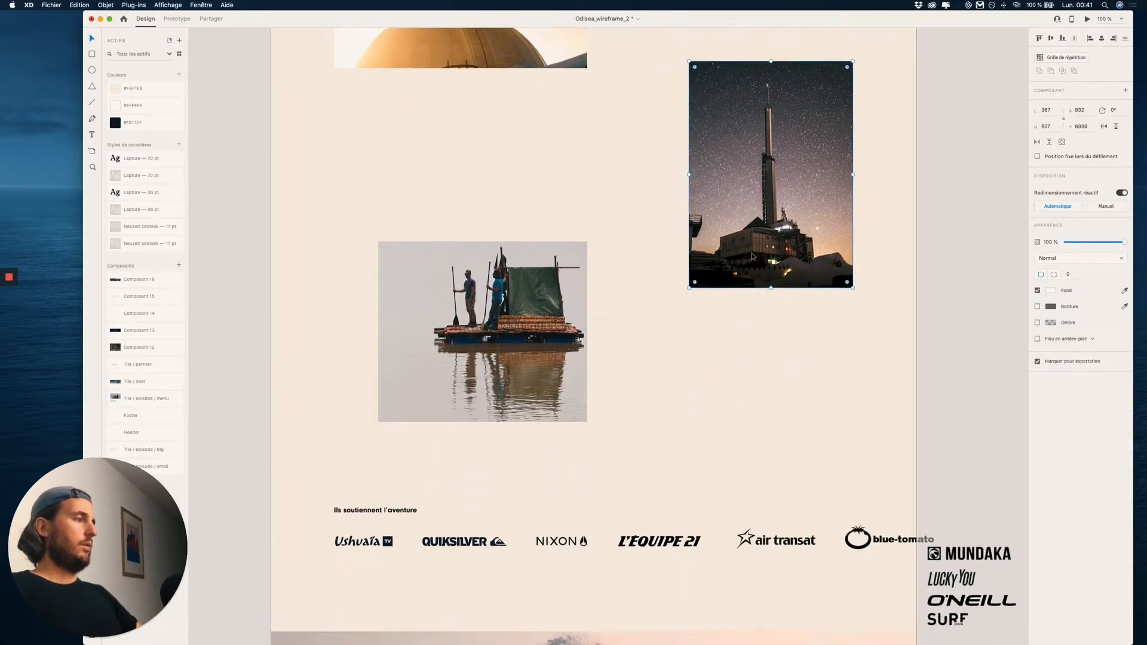
scroll(529, 356, down, 4)
key(ctrl+Up)
click(600, 387)
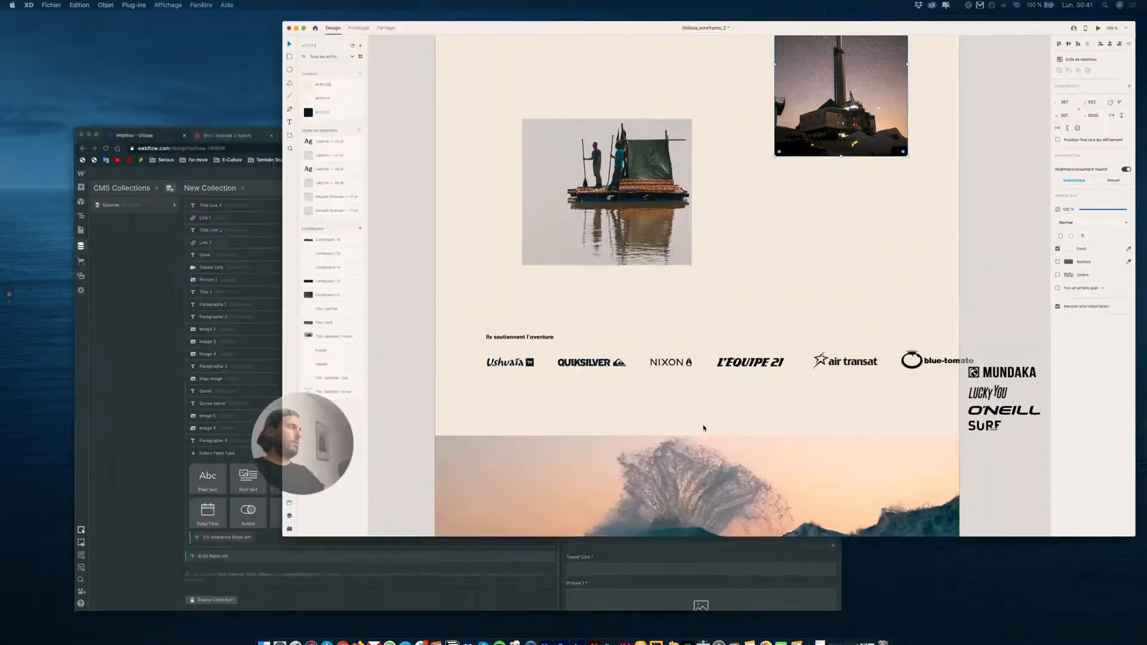
scroll(633, 497, down, 5)
scroll(633, 497, up, 3)
key(ctrl+Up)
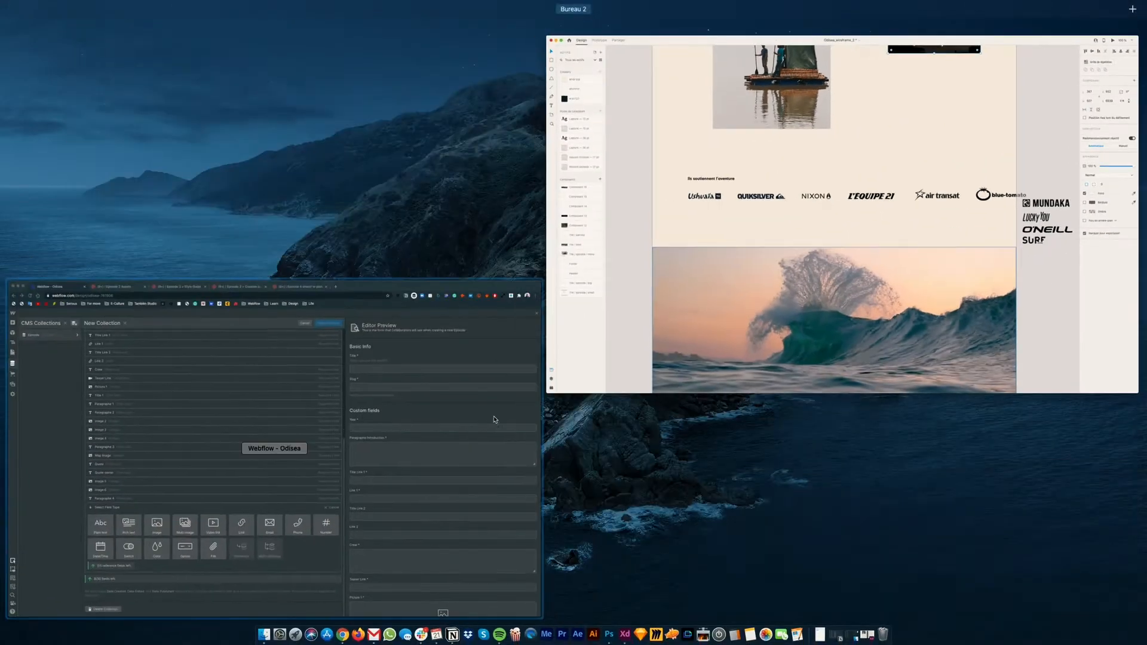
Return to Webflow, add an Image field labelled Image 7 to the Episode collection, and make it required
click(360, 445)
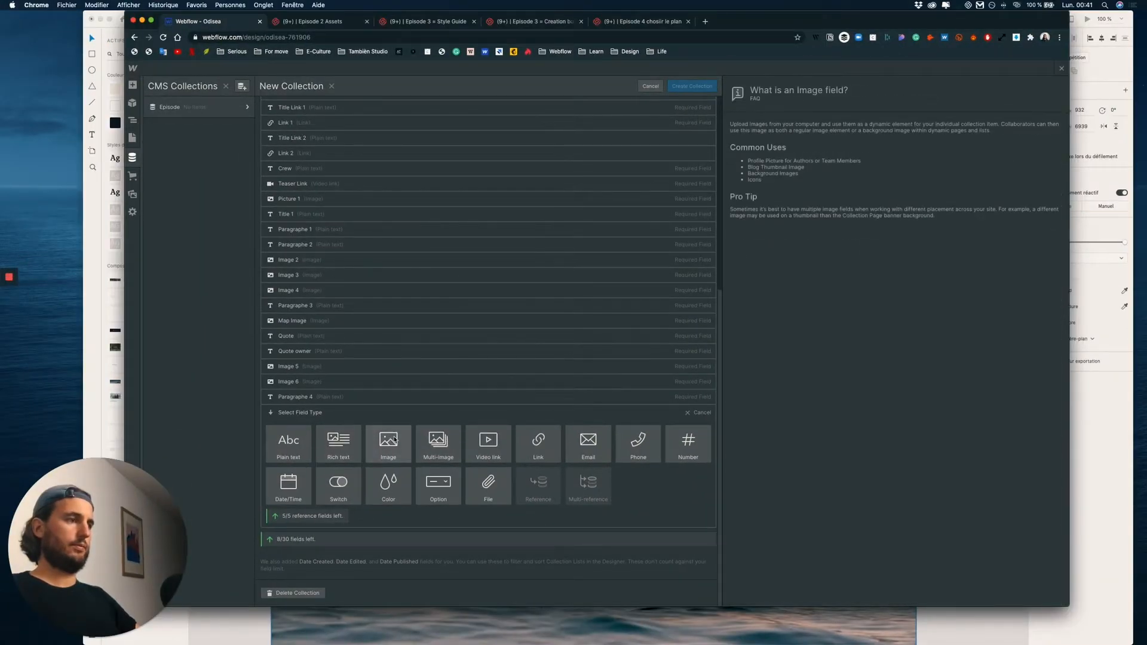
click(383, 445)
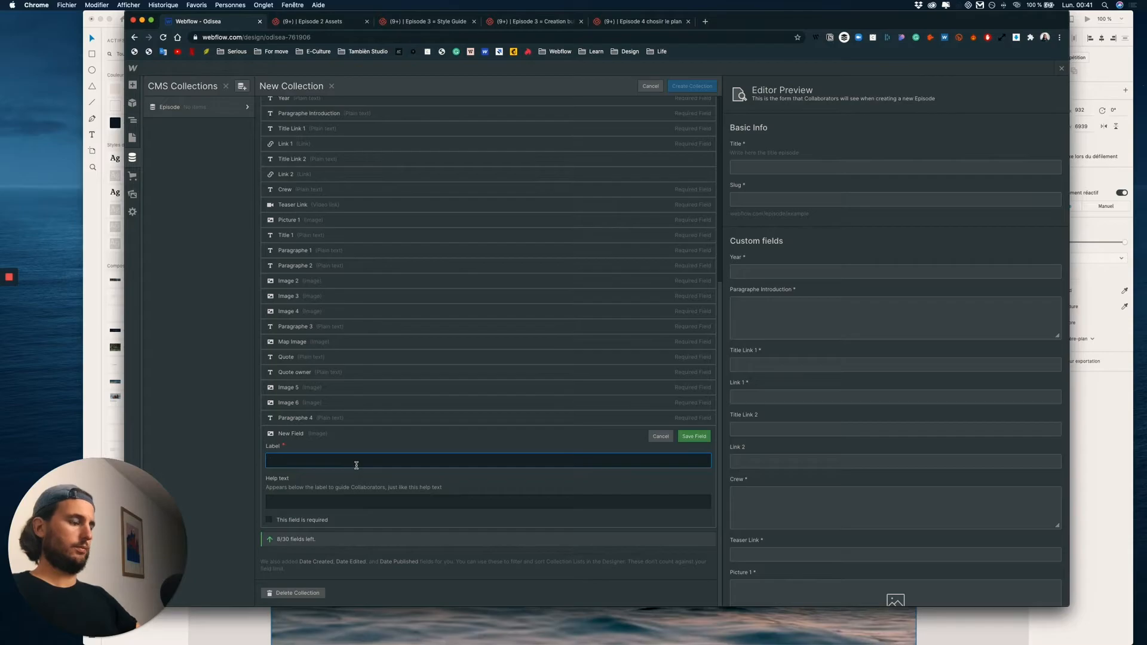
text(Image 7)
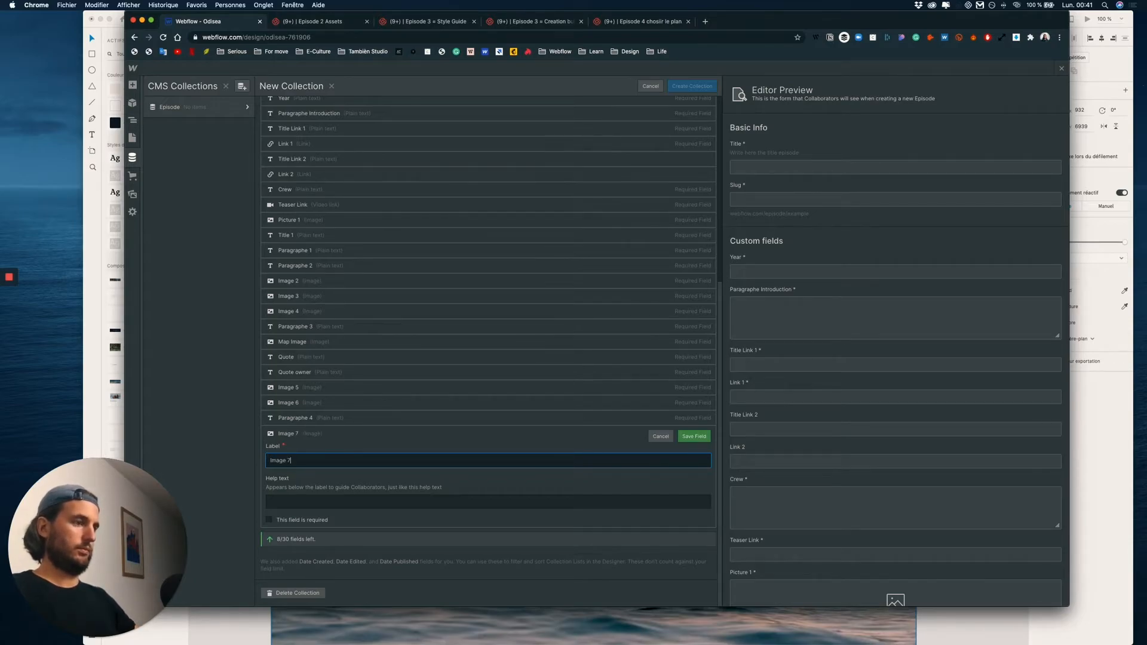
click(694, 436)
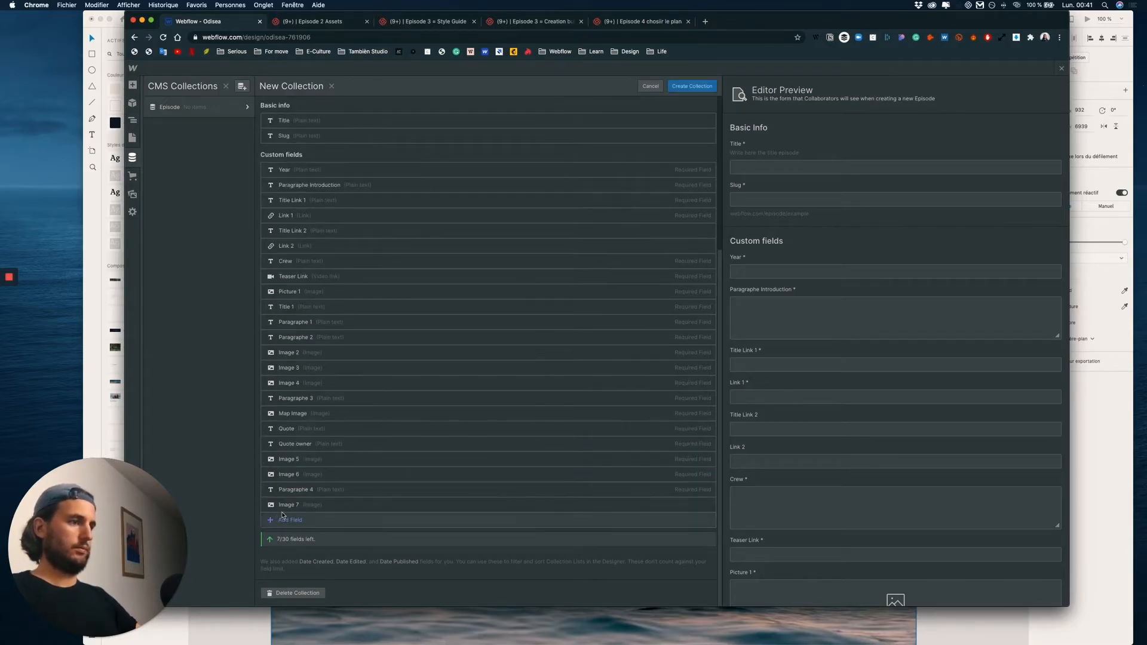
click(292, 519)
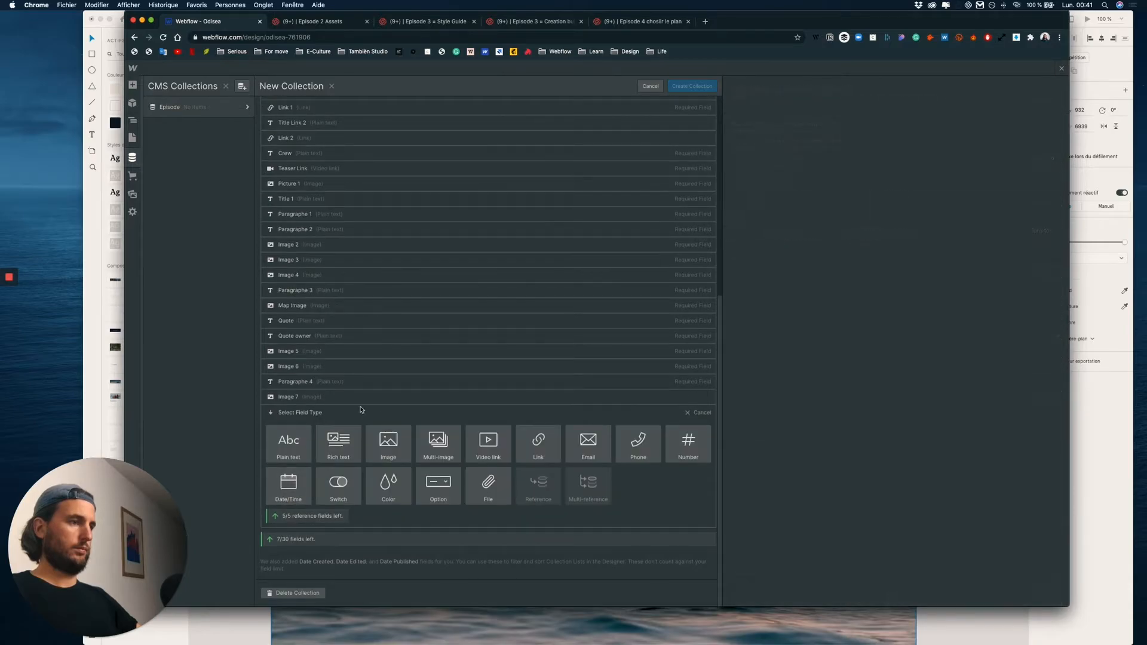
click(308, 399)
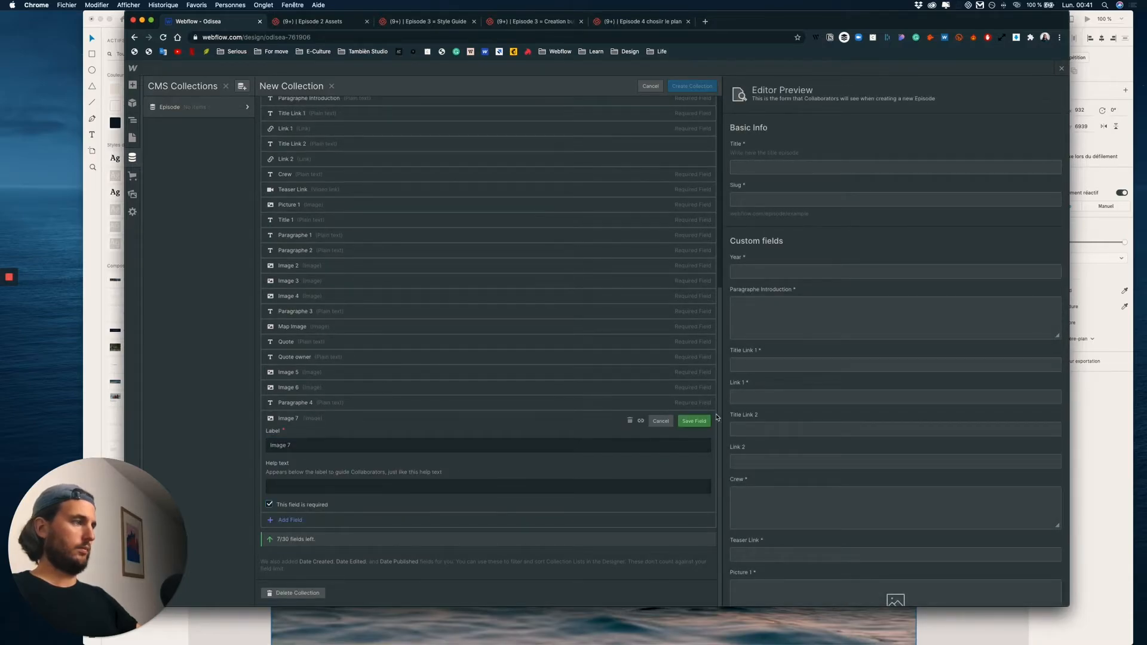
click(694, 421)
Add a required Image field labelled Image 8 to the Episode collection and save it
click(291, 520)
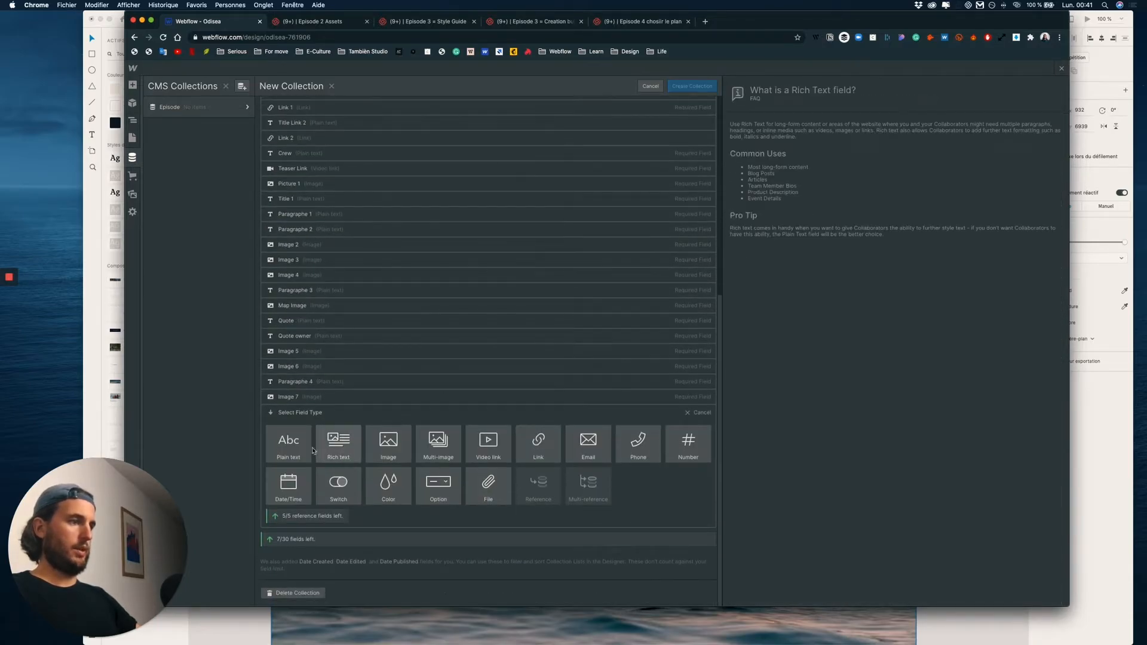
click(388, 442)
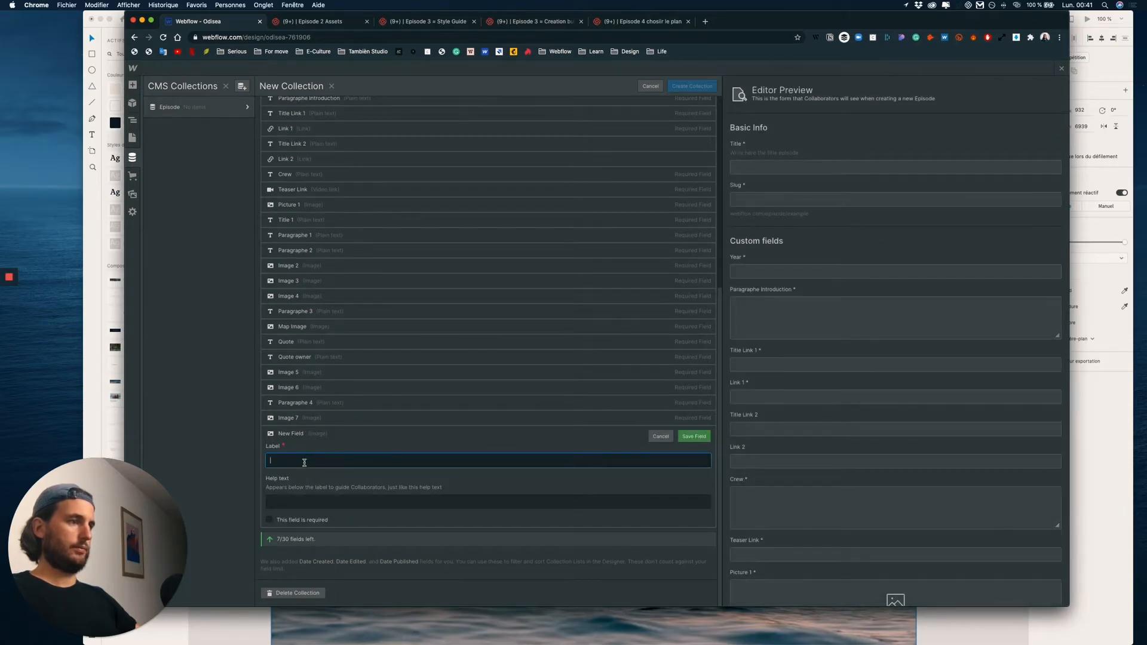
text(Image 8)
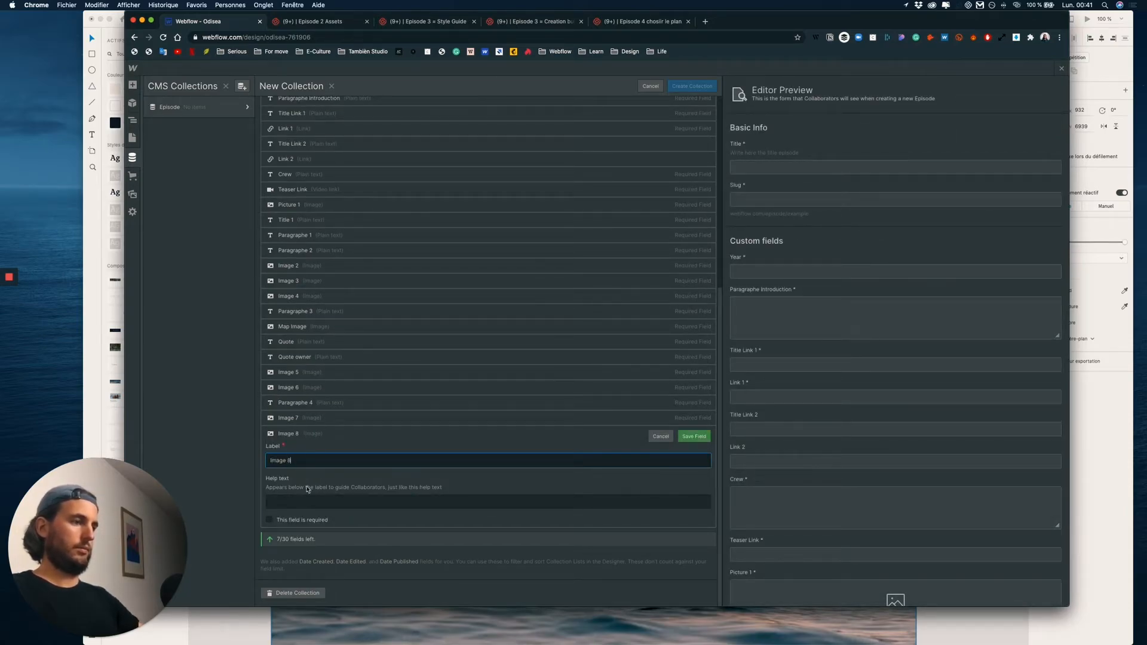
click(693, 436)
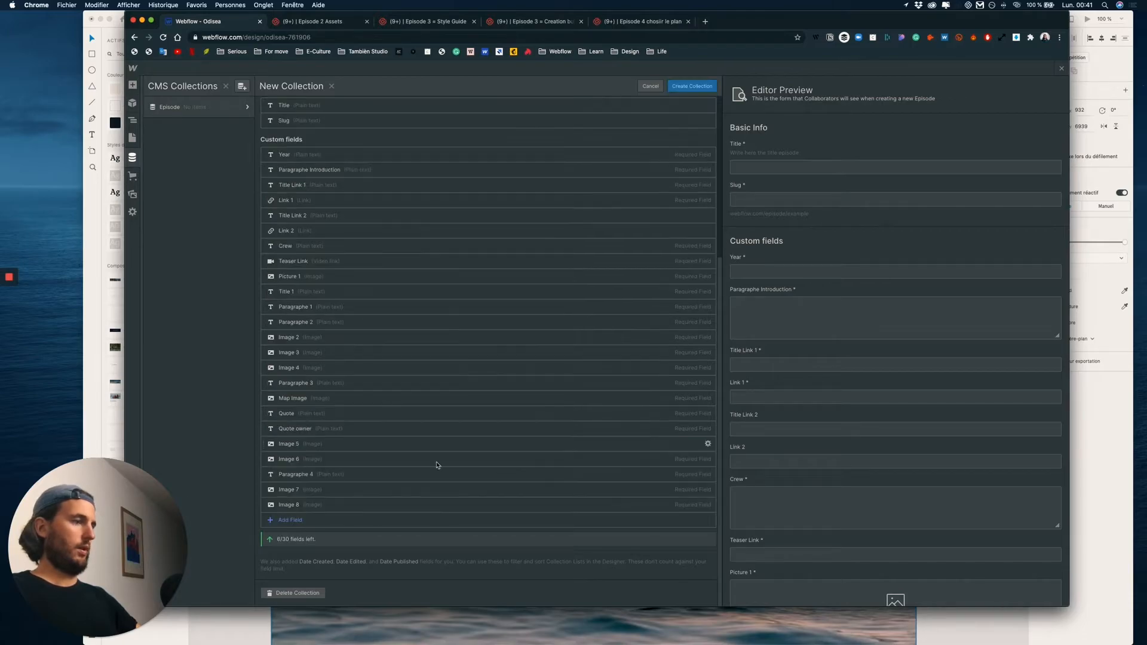
Add a required Image field labelled Image 9 to the Episode collection and save it
click(286, 520)
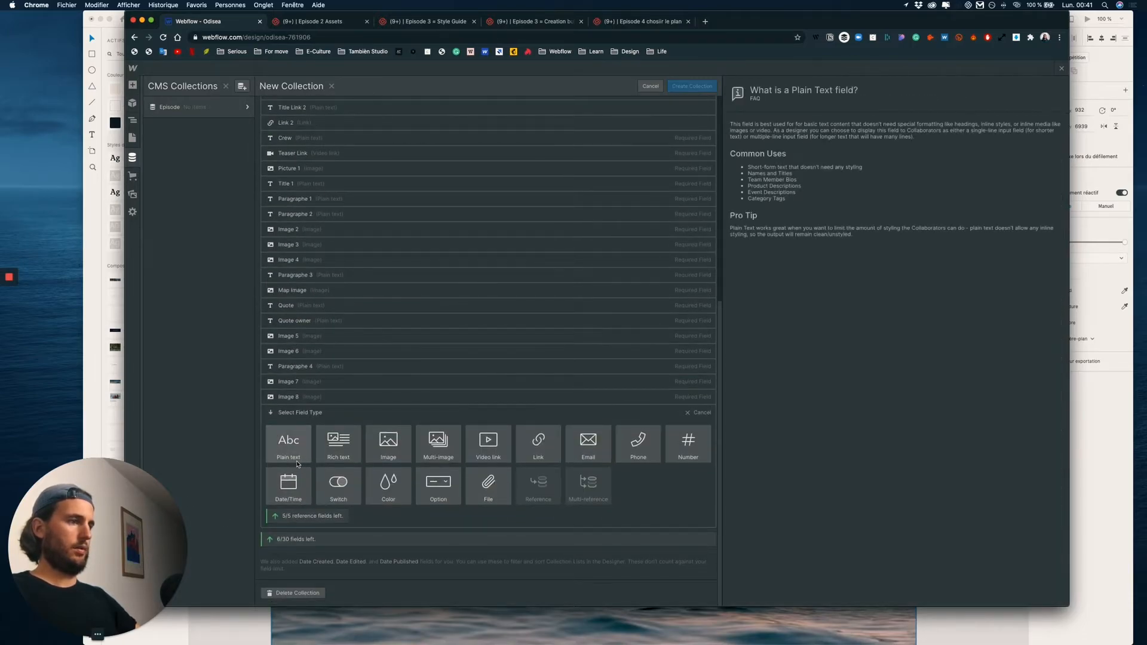
click(389, 442)
text(Image 9)
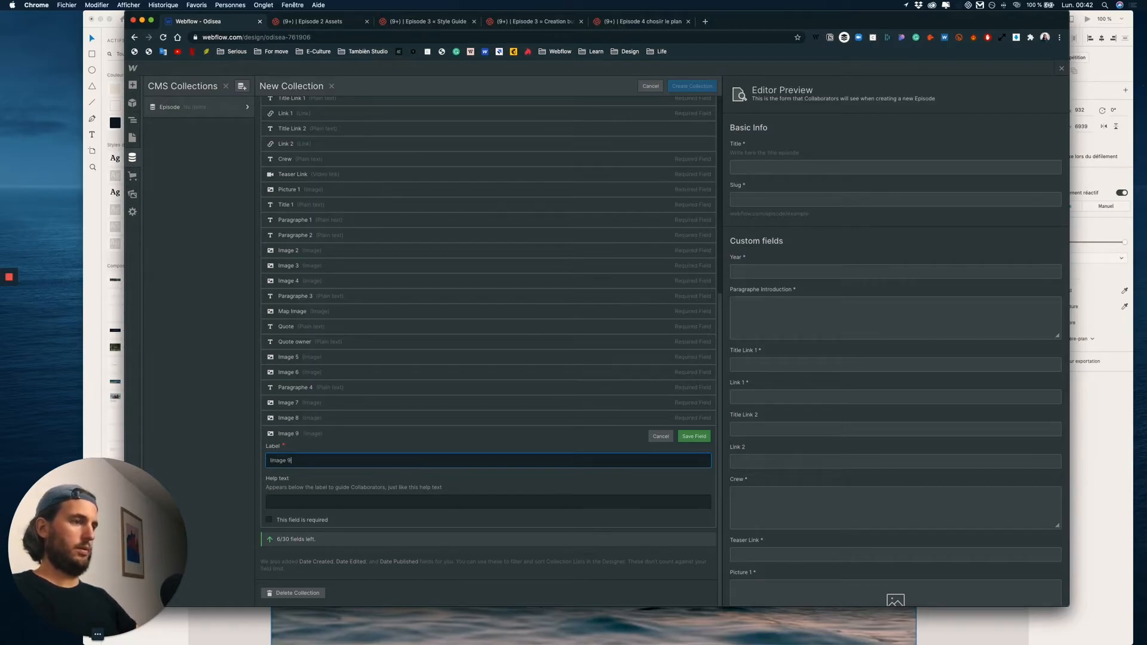
click(307, 522)
click(694, 436)
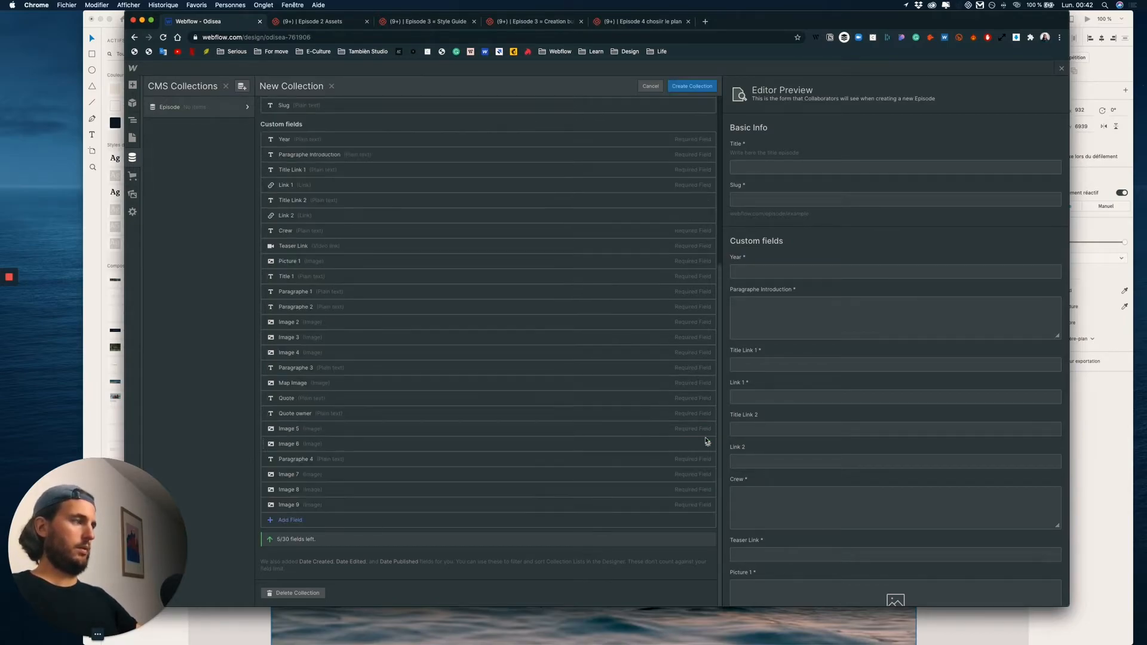
Switch to the XD wireframe and examine the sponsor logos, the wave image and the episode slider across the episode artboards
click(755, 613)
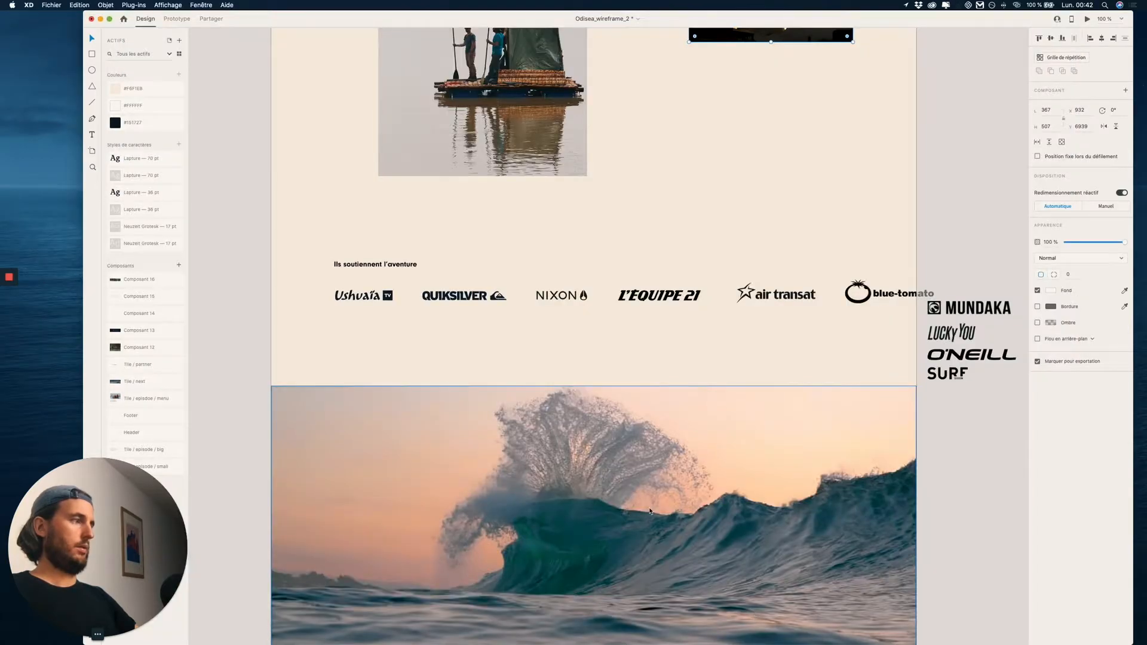
scroll(650, 511, down, 6)
scroll(651, 511, down, 5)
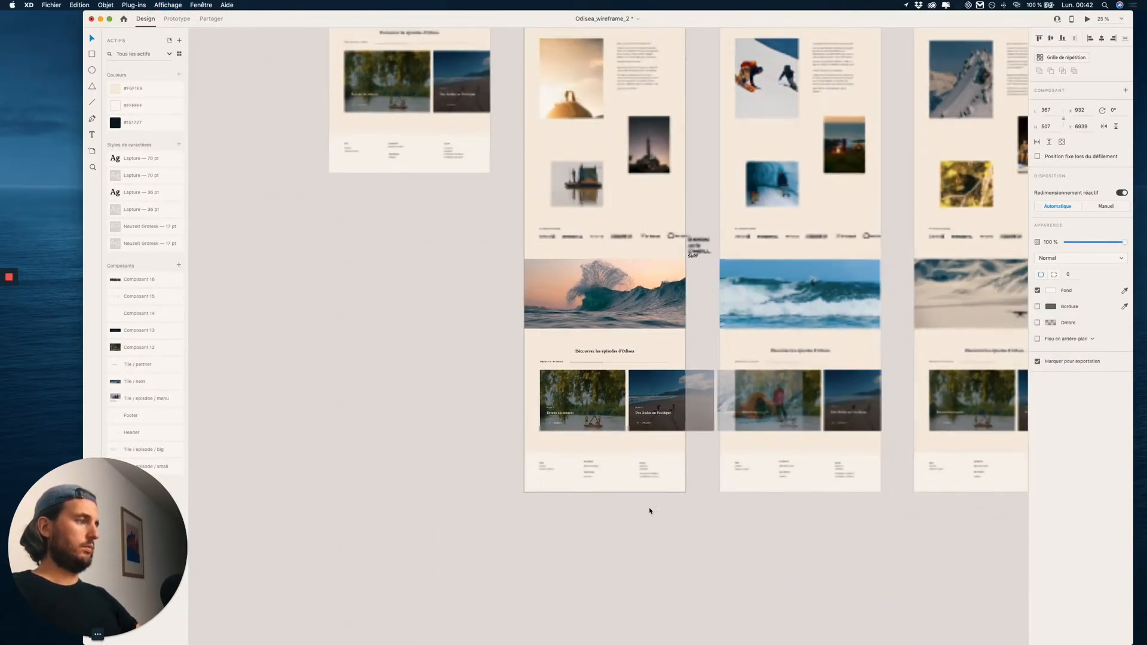
scroll(654, 511, up, 3)
scroll(725, 474, up, 3)
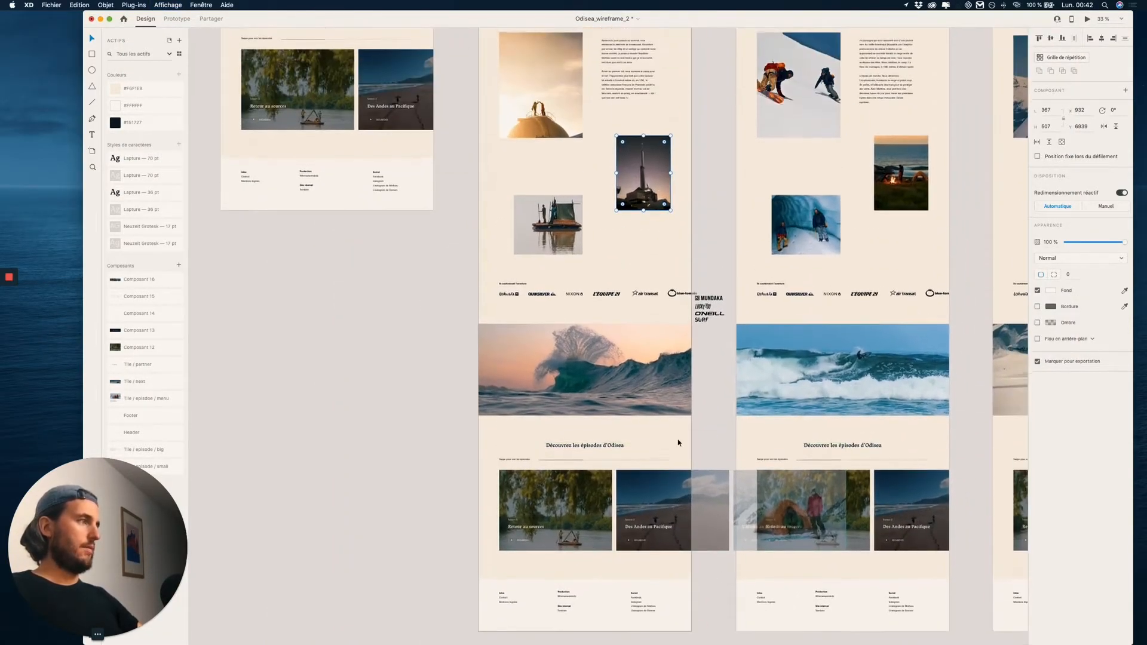
scroll(566, 300, up, 5)
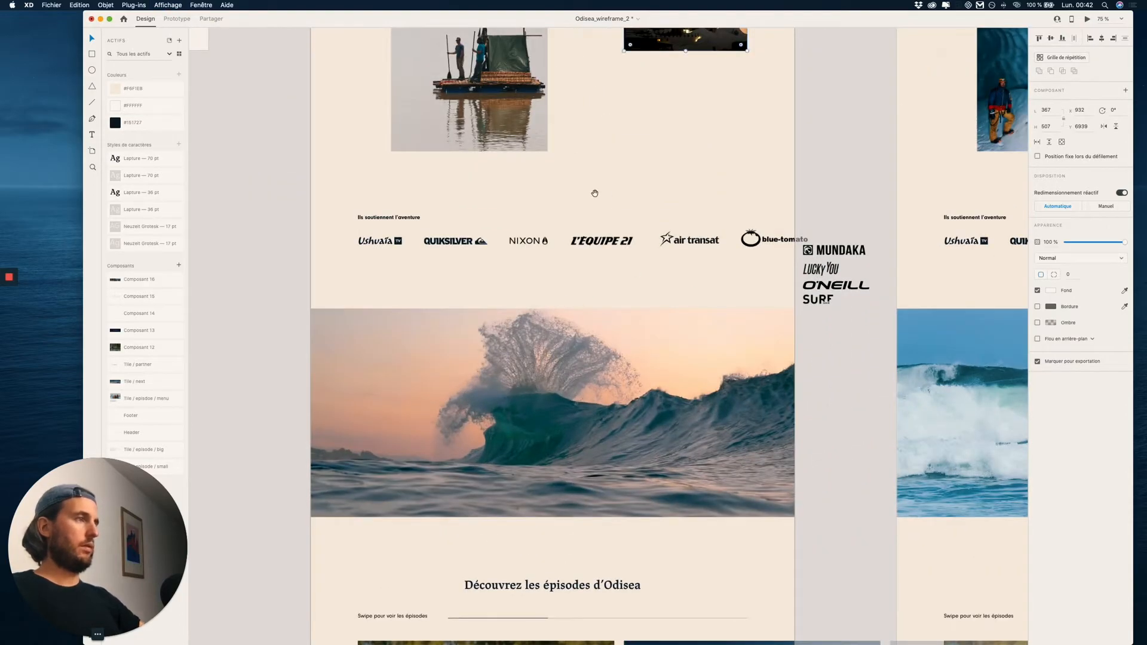
scroll(391, 258, up, 1)
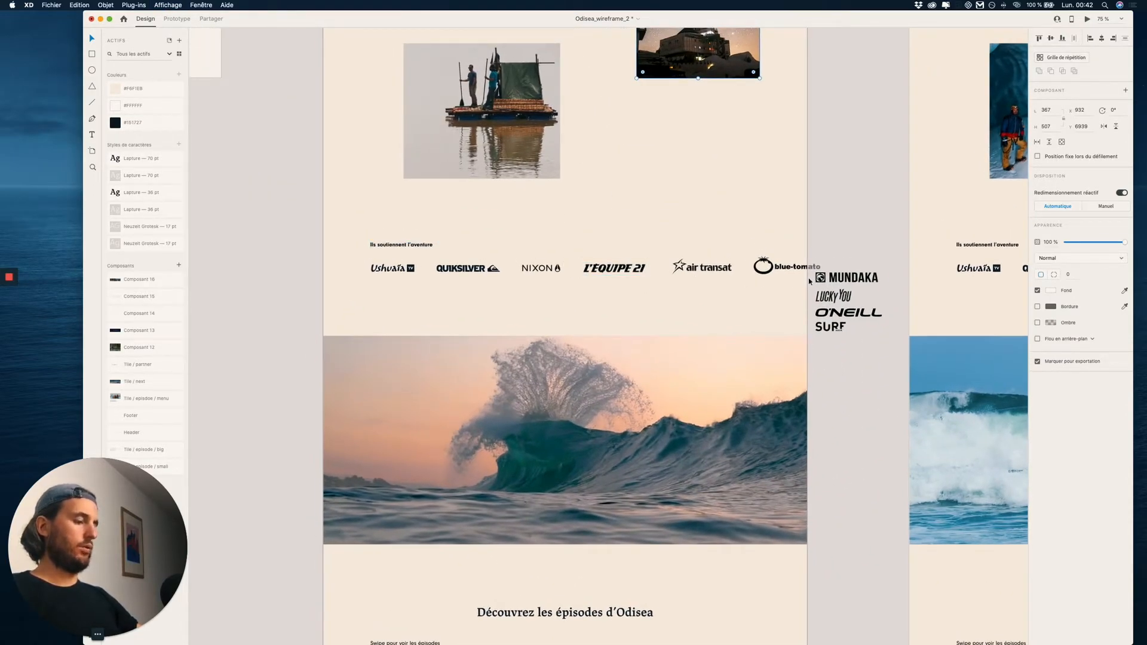
Return to Webflow and review the full list of custom fields in the new Episode collection
drag(778, 303, 358, 224)
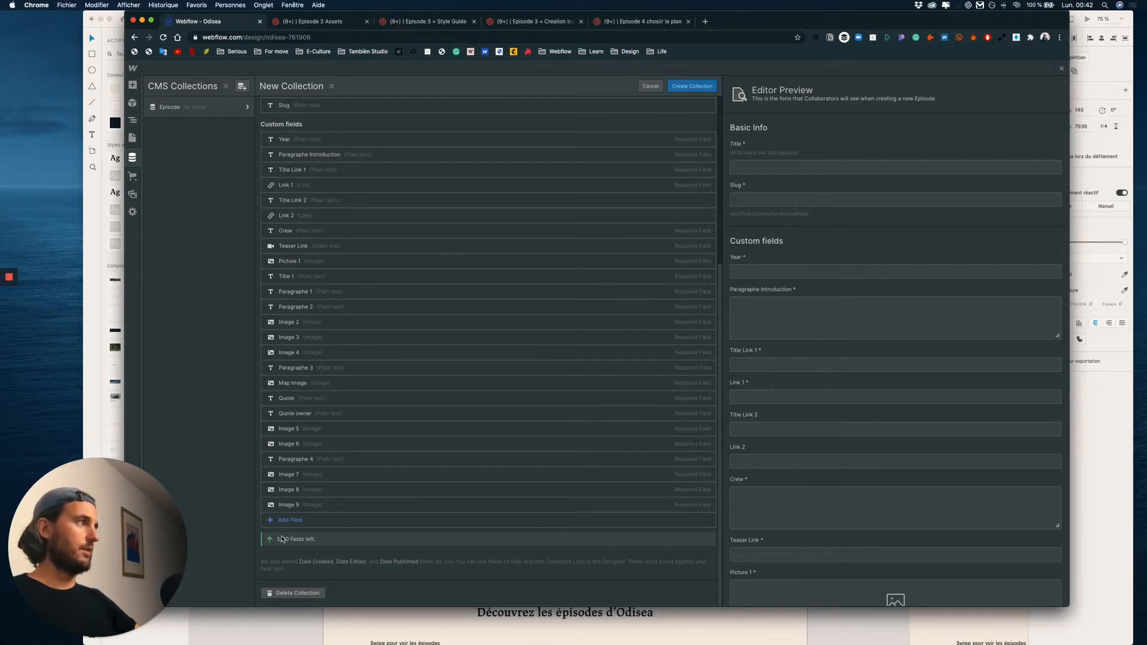
scroll(340, 466, up, 5)
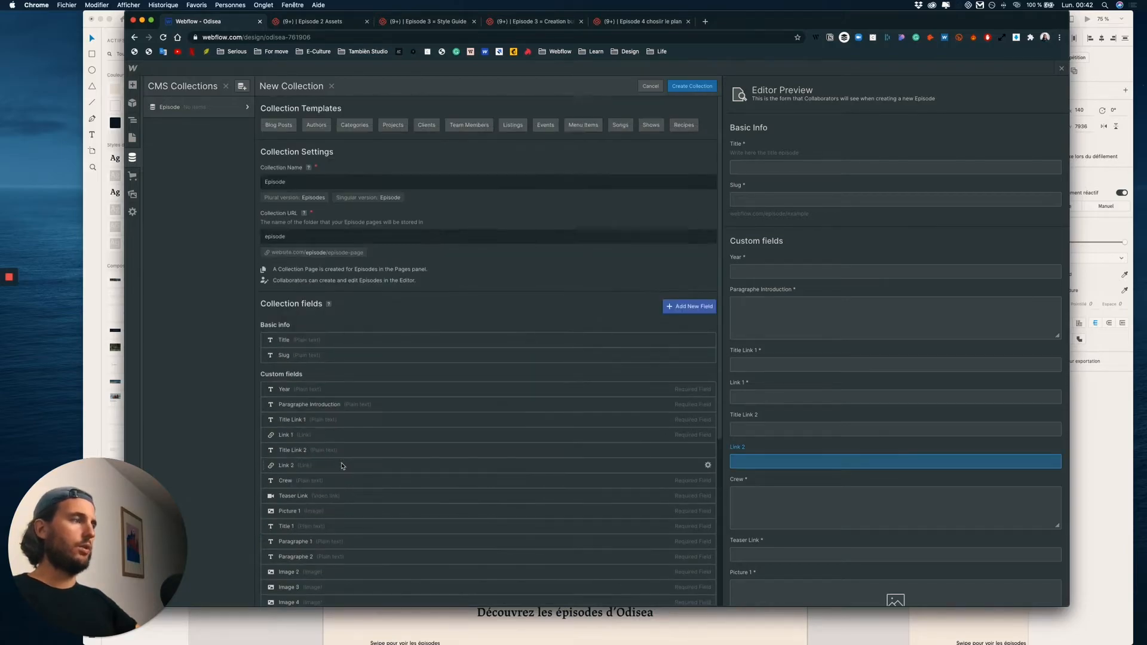
scroll(340, 467, down, 5)
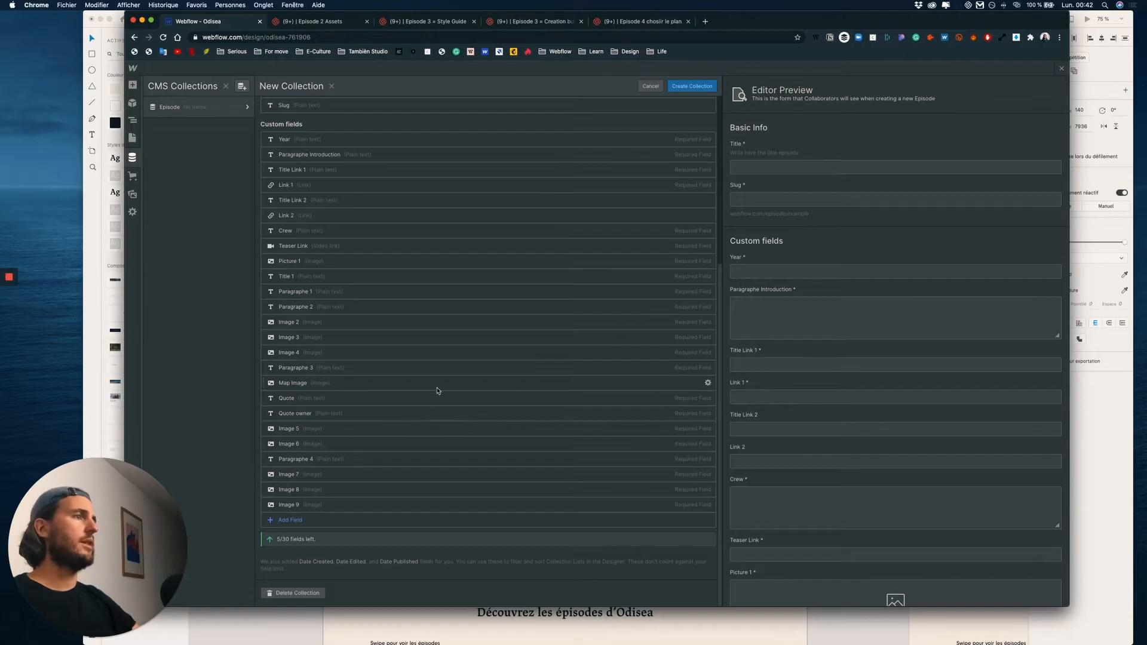
scroll(402, 402, up, 4)
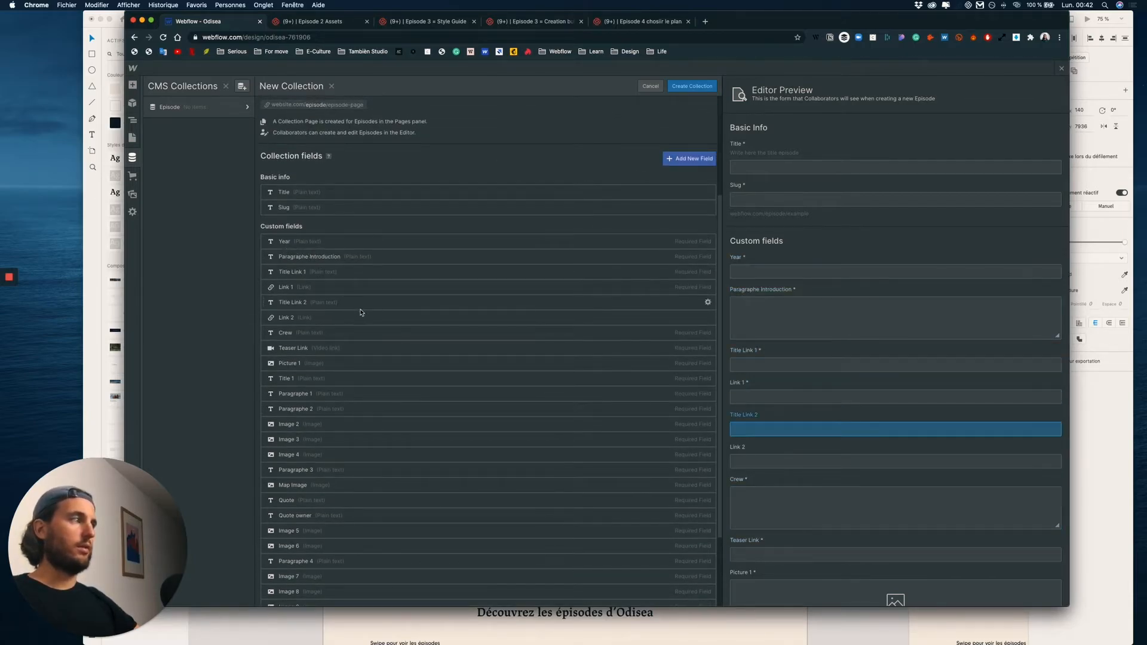
scroll(537, 316, down, 3)
scroll(883, 371, down, 4)
scroll(868, 297, down, 5)
Examine the collection's Editor Preview form from the basic info through the last image fields
scroll(920, 298, up, 10)
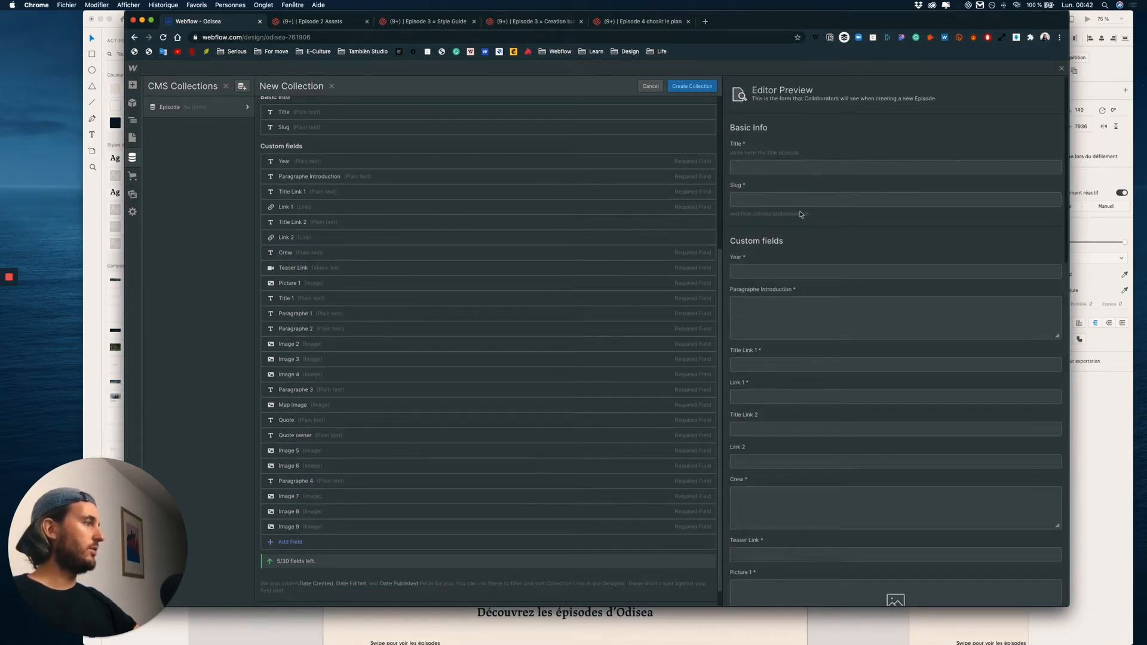
scroll(828, 352, down, 10)
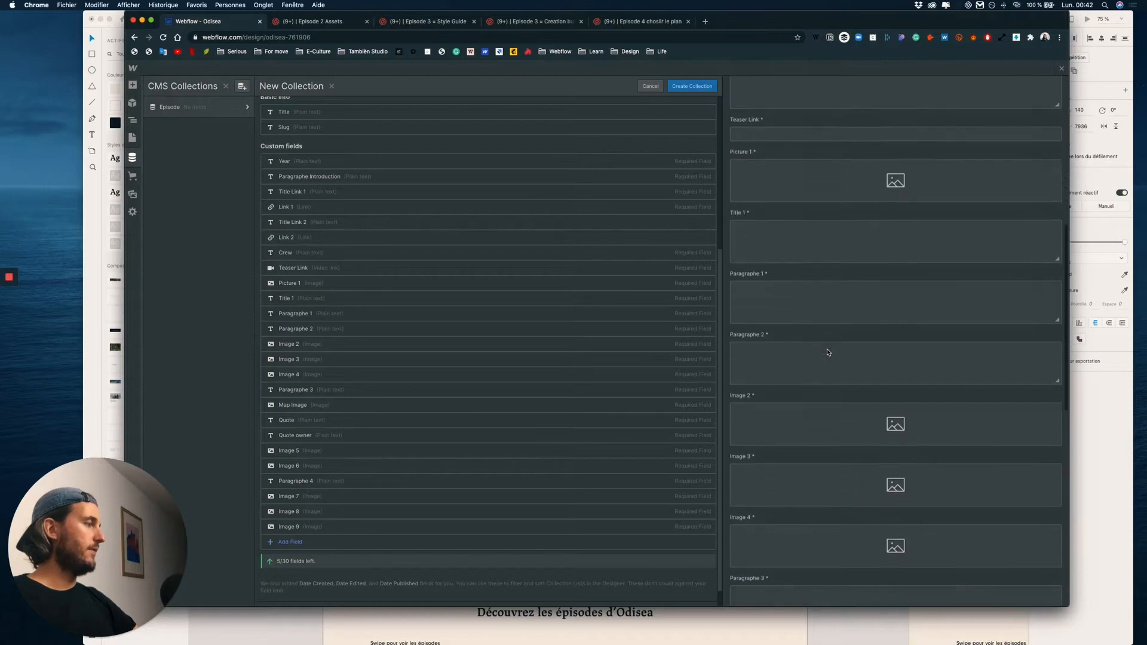
scroll(831, 347, up, 10)
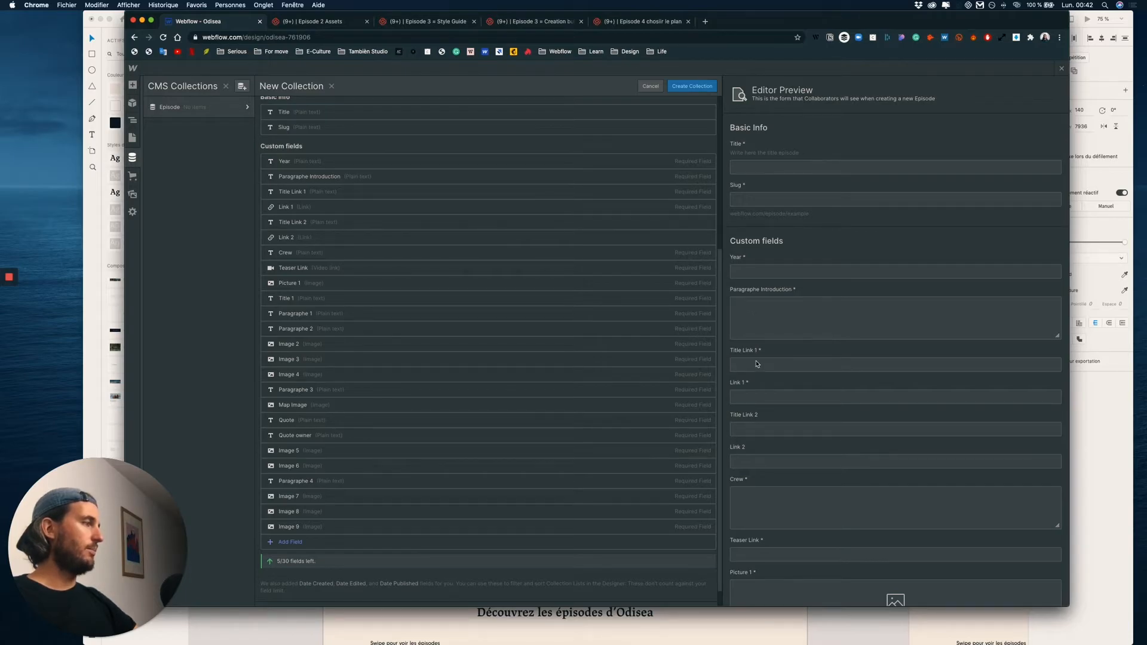
scroll(756, 364, down, 3)
scroll(808, 460, down, 15)
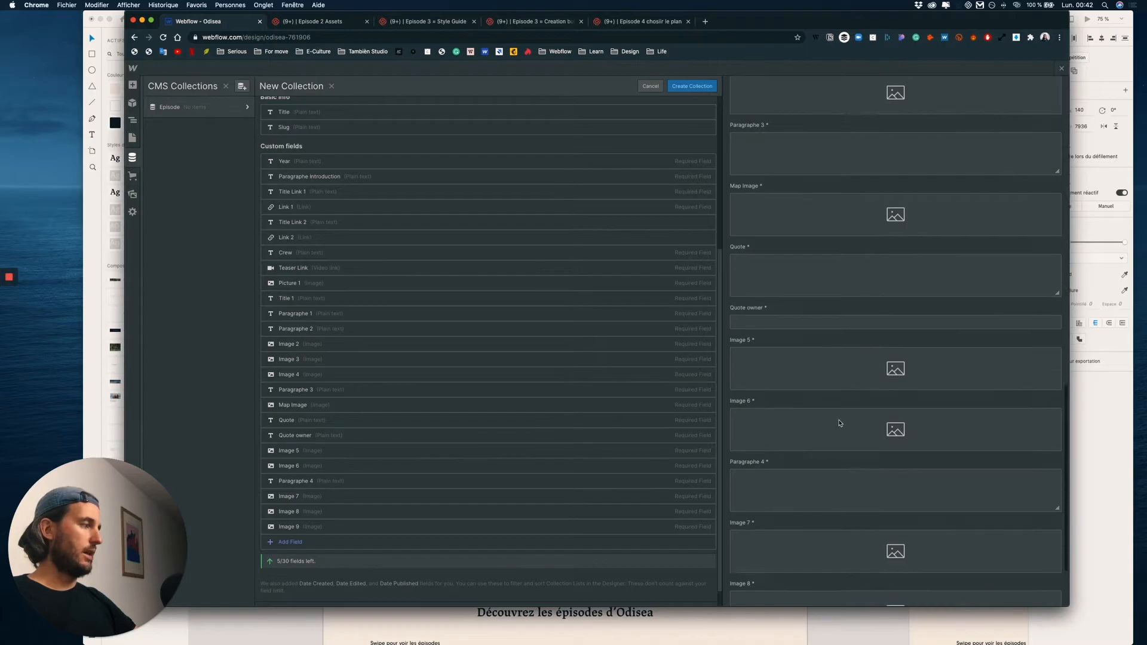
scroll(839, 423, up, 20)
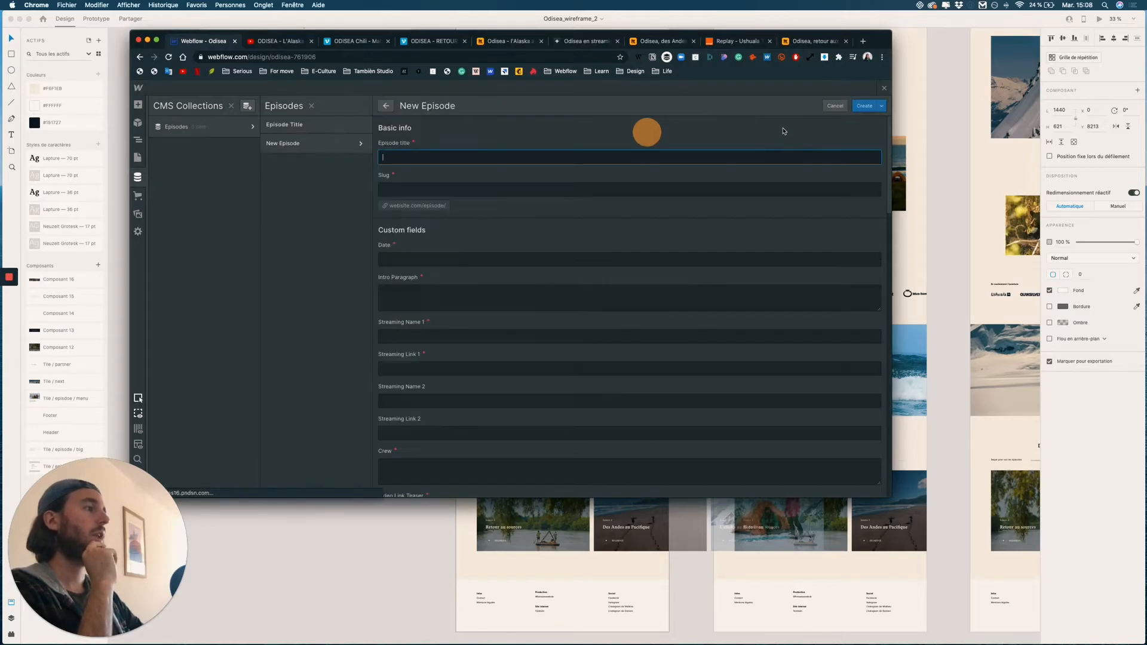
Switch to the XD wireframe and copy the episode title from the Episode_inside – 2 artboard
click(408, 160)
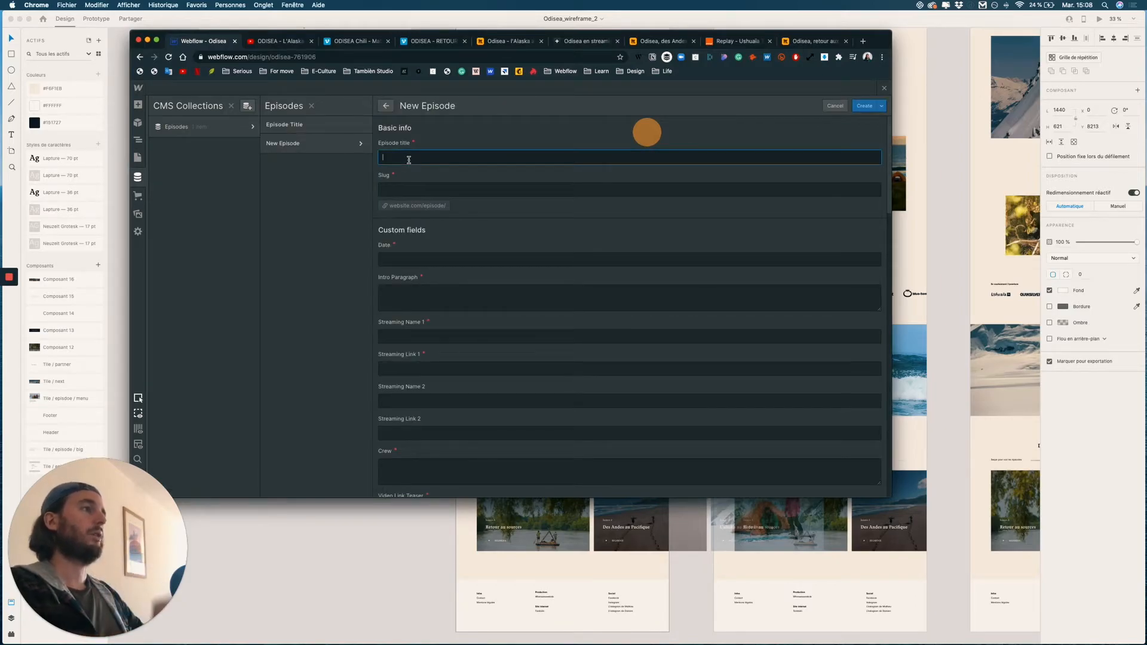
key(super+Tab)
scroll(947, 252, up, 10)
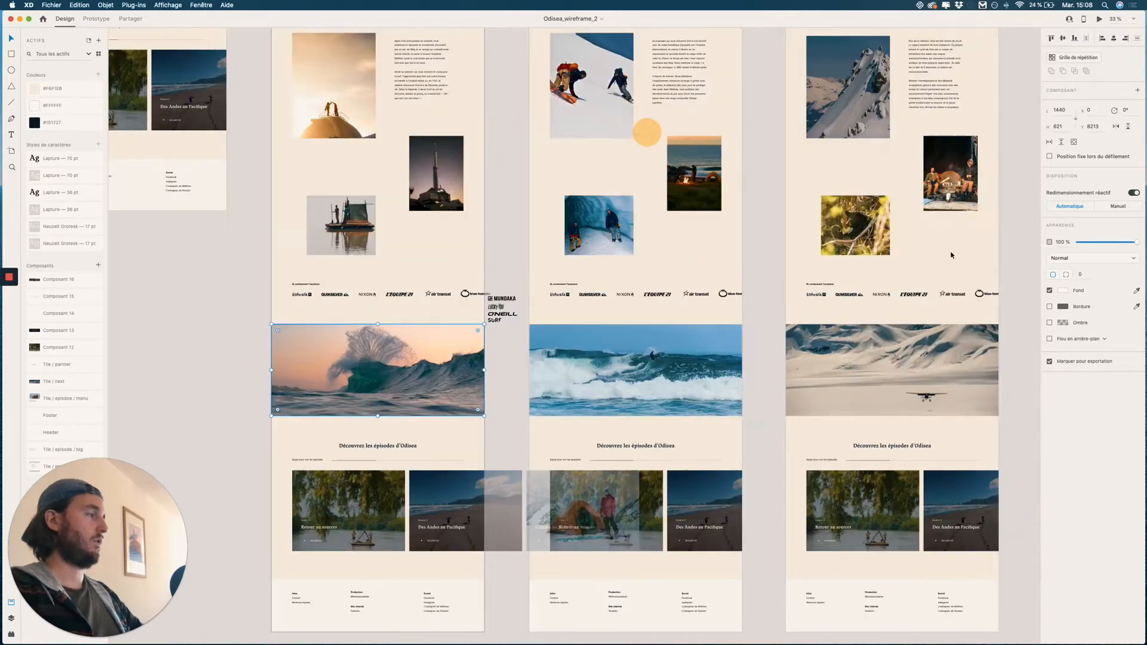
scroll(949, 253, up, 15)
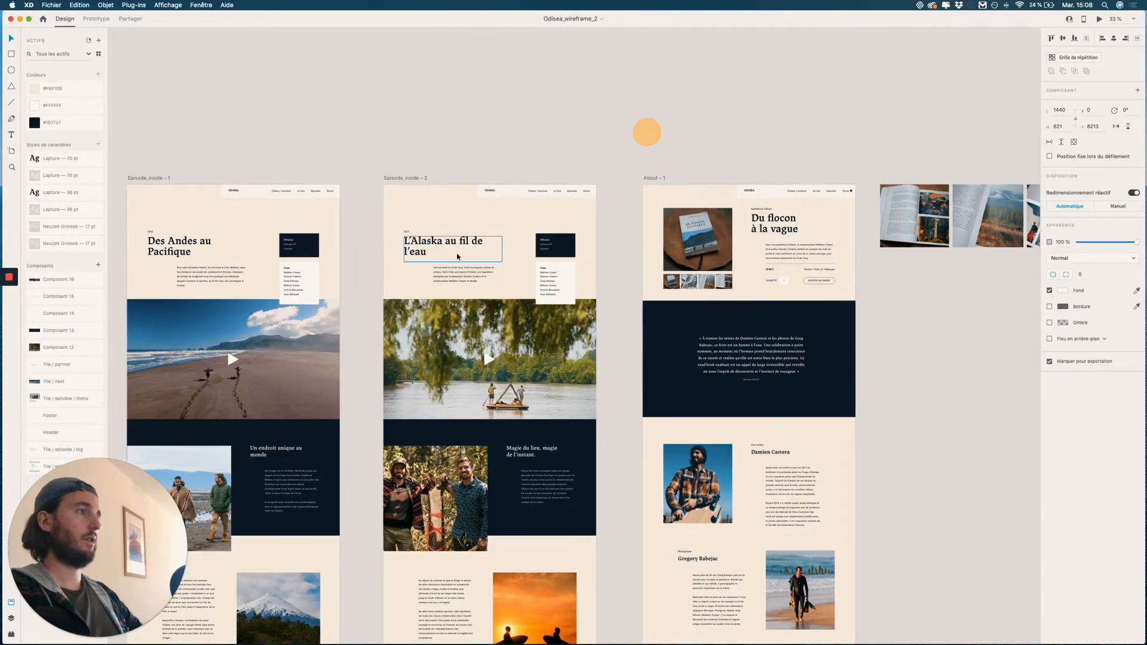
double_click(445, 238)
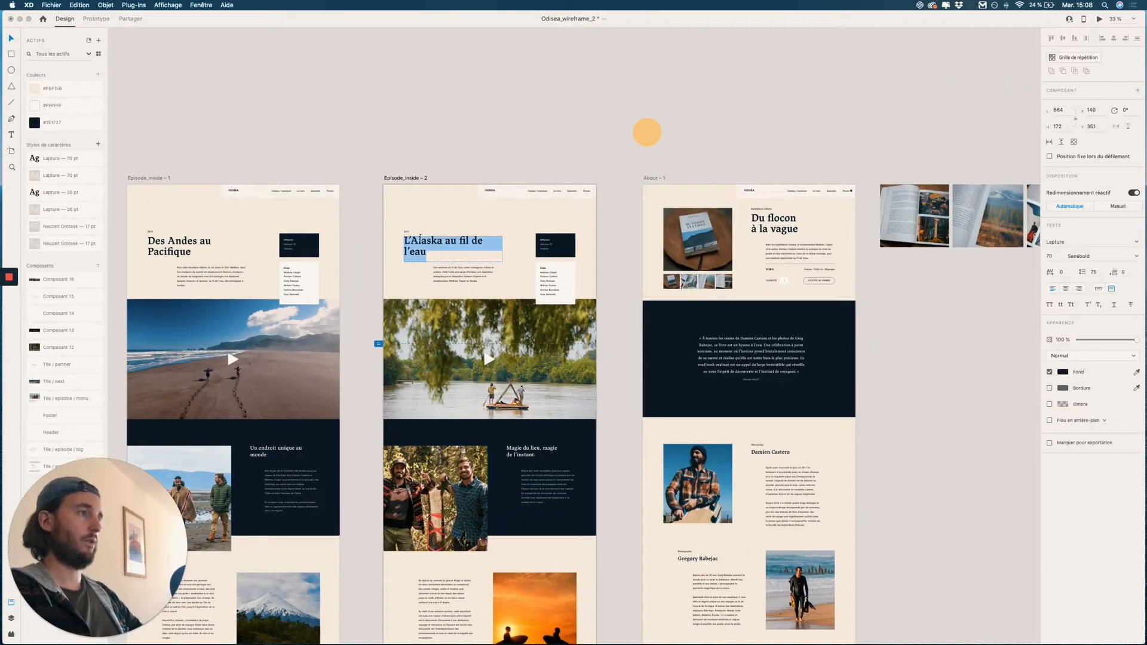
key(Escape)
scroll(420, 238, up, 10)
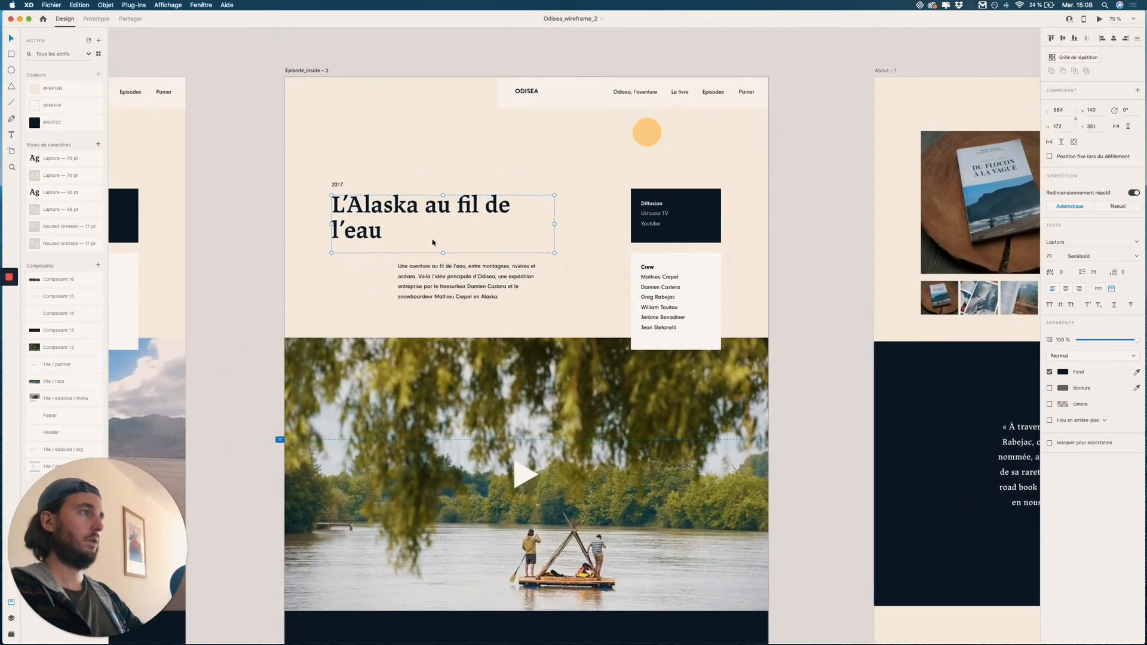
scroll(433, 242, up, 3)
double_click(433, 259)
key(super+c)
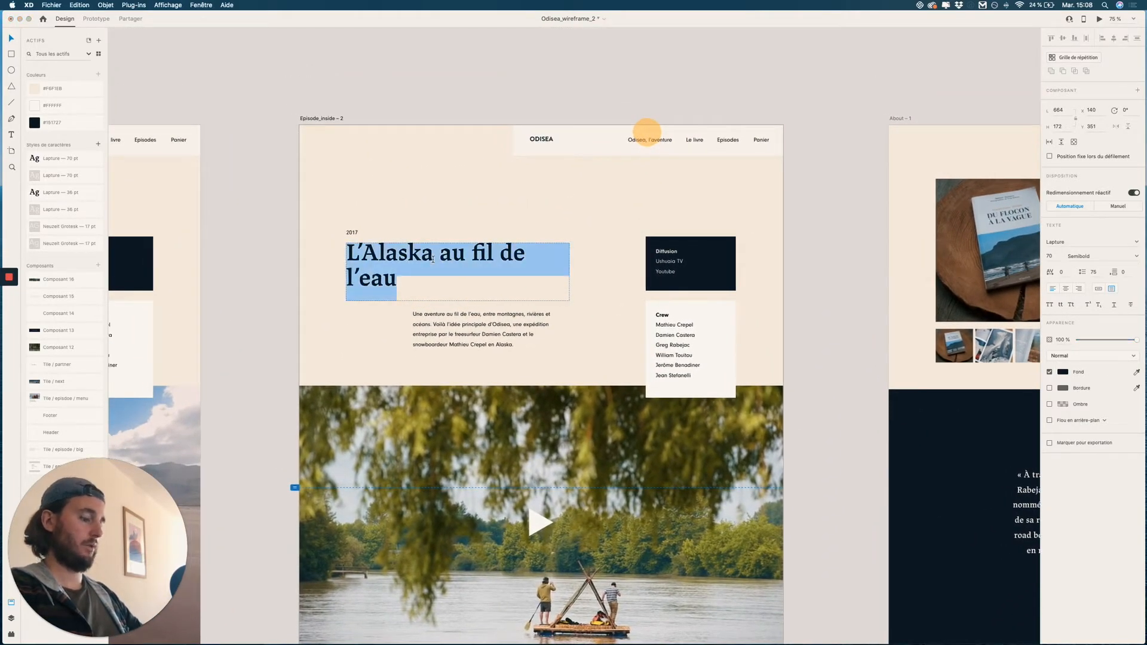
Paste the title "L'Alaska au fil de l'eau" into the new Webflow episode, with slug "alaska" and date 2017
key(ctrl+Up)
click(398, 167)
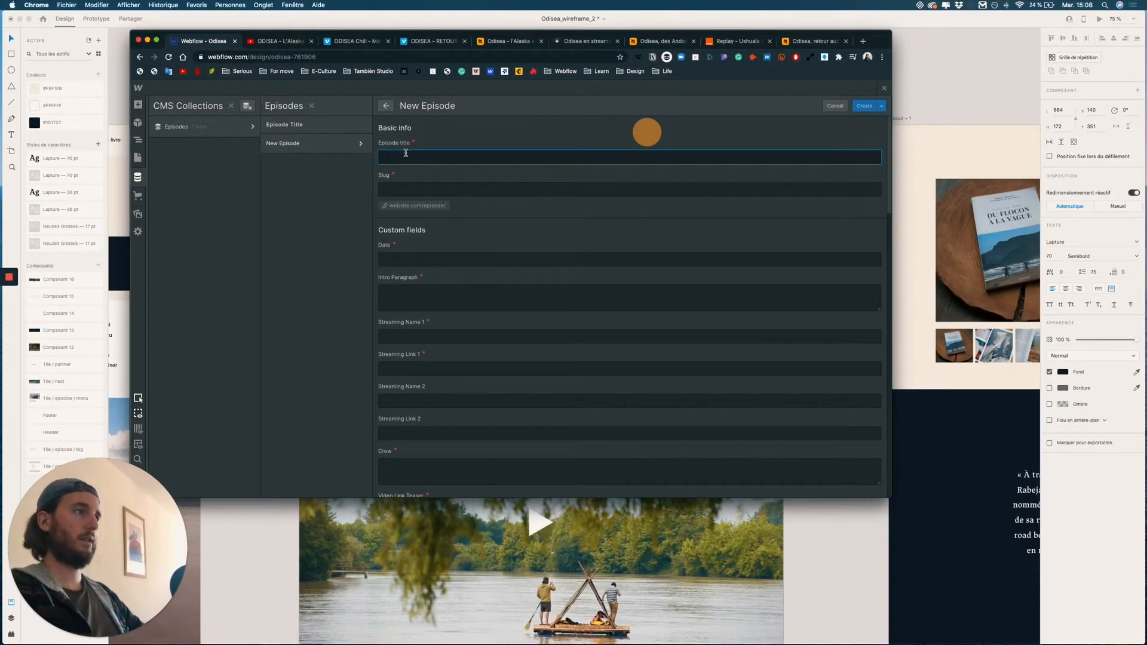
key(super+v)
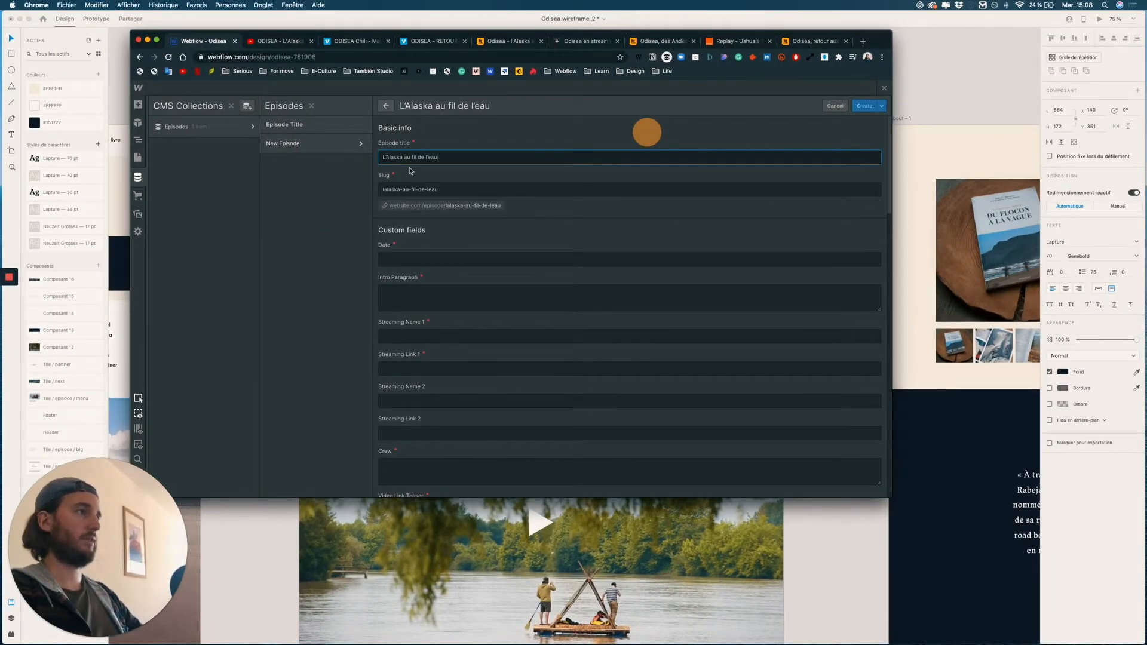
key(Tab)
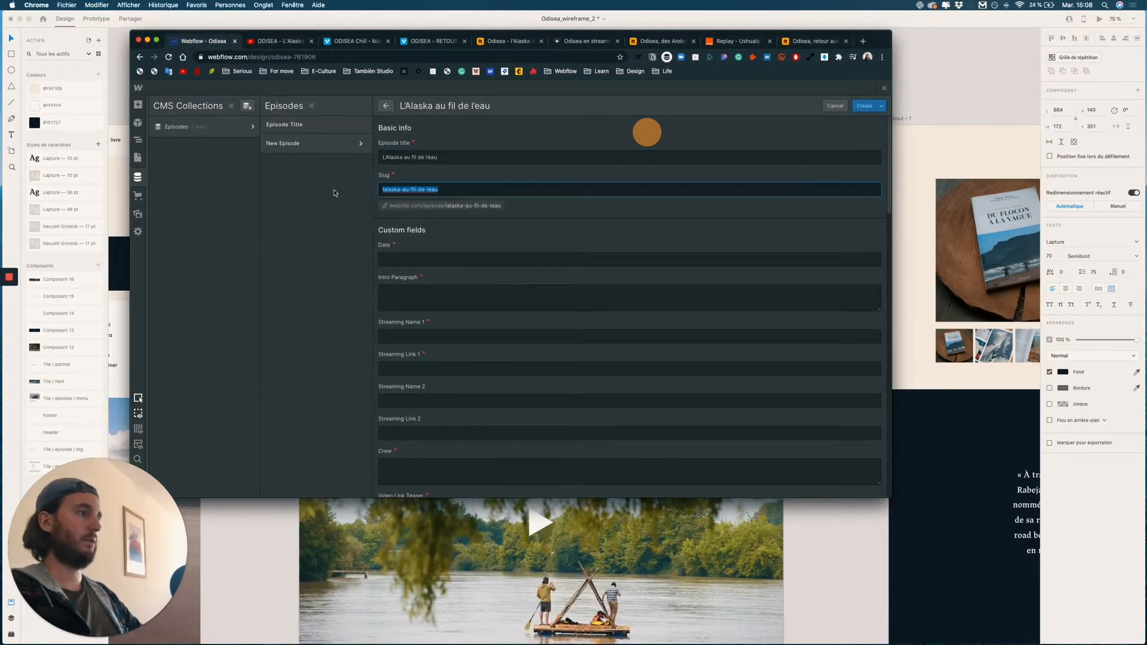
text(alaska)
click(414, 253)
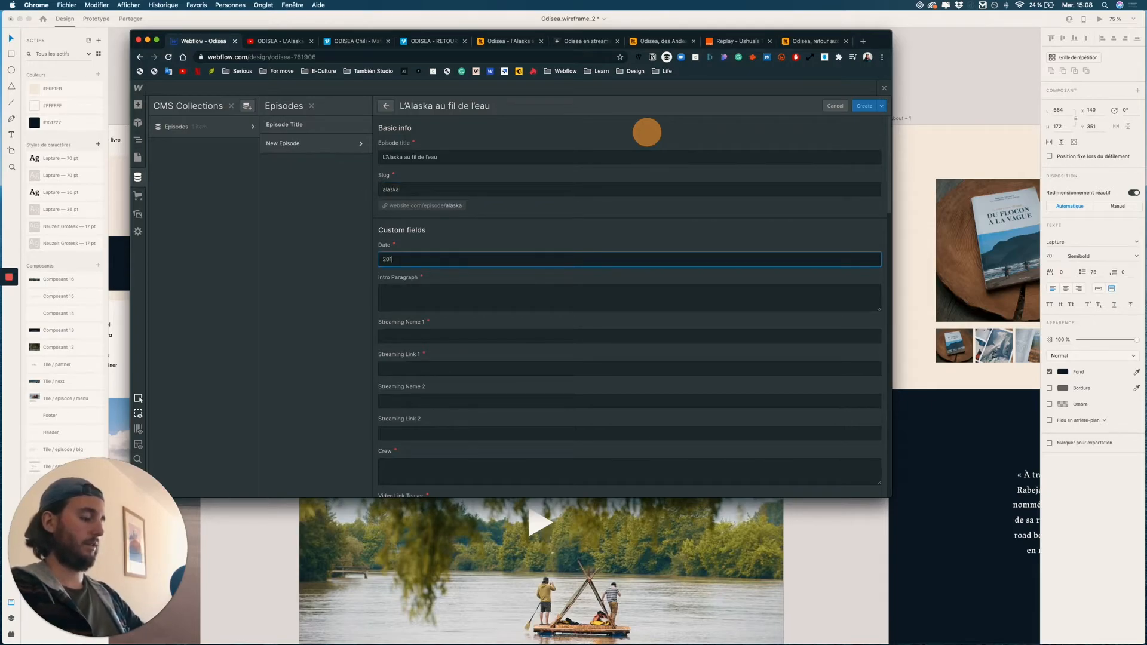
text(2017)
Copy the introduction paragraph under the Alaska title from XD into the episode's Intro Paragraph in Webflow
click(426, 293)
key(super+Tab)
click(488, 335)
double_click(488, 336)
key(super+a)
key(ctrl+Up)
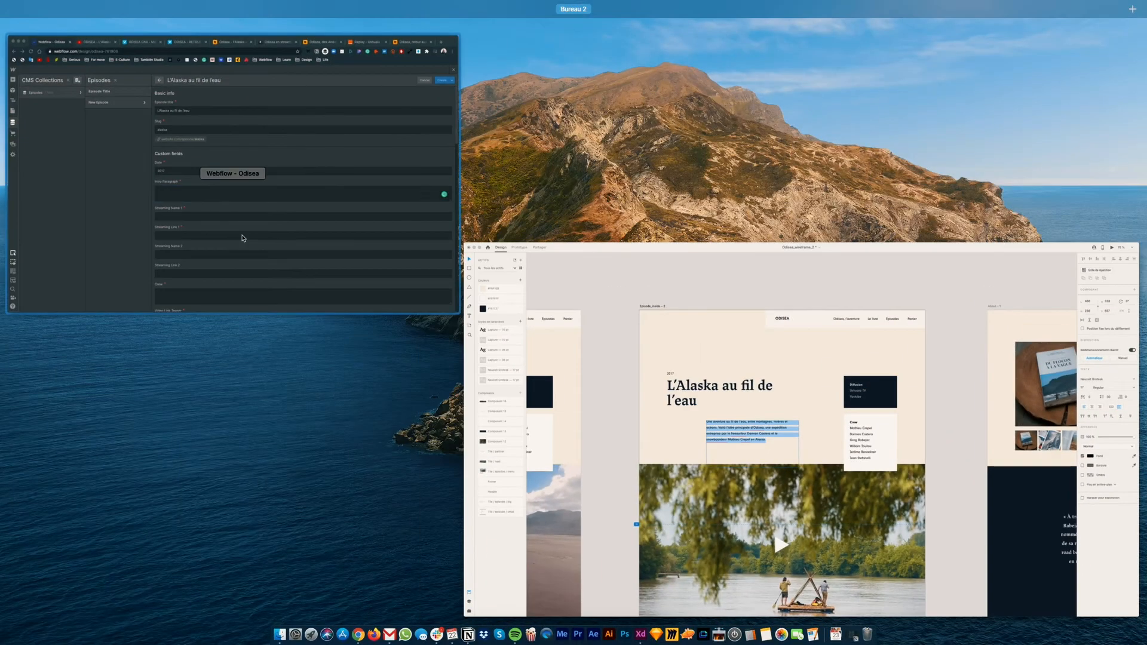
click(440, 273)
click(439, 289)
text(Une aventure au fil de l'eau, entre montagnes, rivières et océans. Voilà l'idée principale d'Odisea, une expédition entreprise par le freesurfeur Damien Castera et le snowboardeur Mathieu Crépel en Alaska)
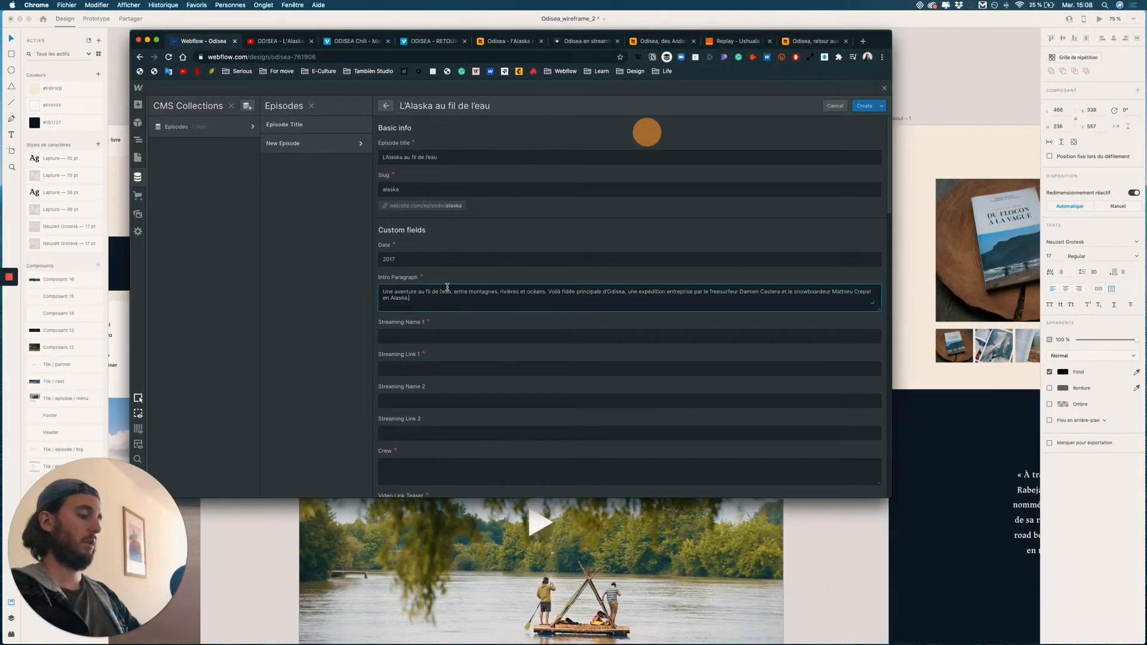
Switch to XD and copy the whole crew list text from the Episode_inside – 2 artboard
key(ctrl+Up)
click(862, 311)
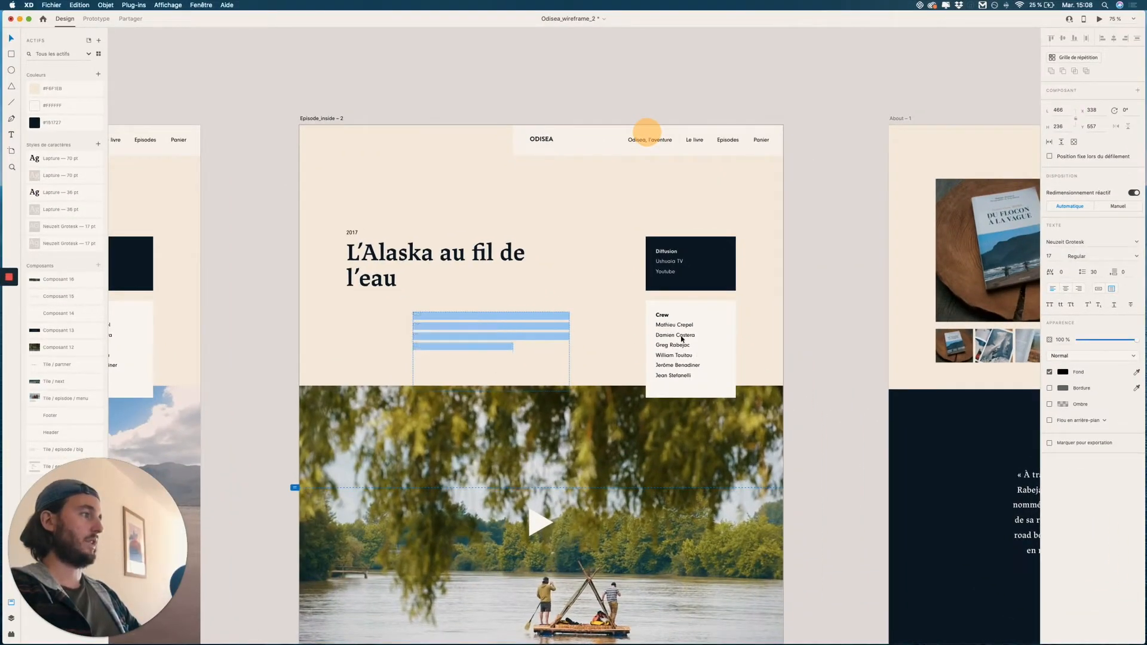
click(673, 340)
double_click(673, 340)
key(super+a)
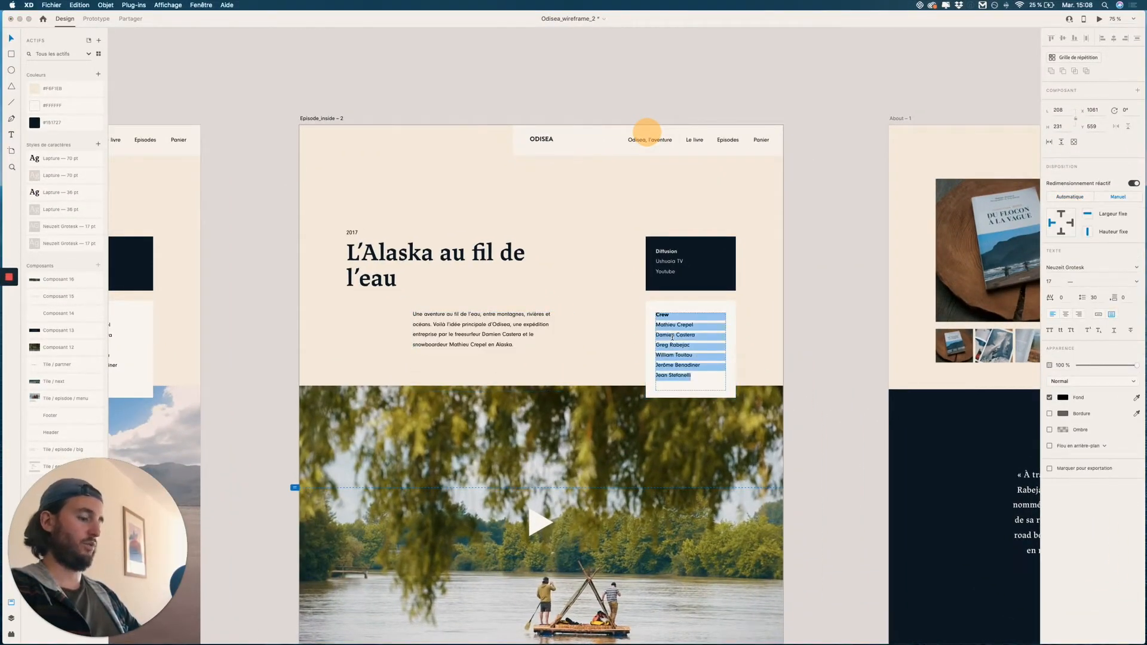
key(ctrl+Up)
click(346, 277)
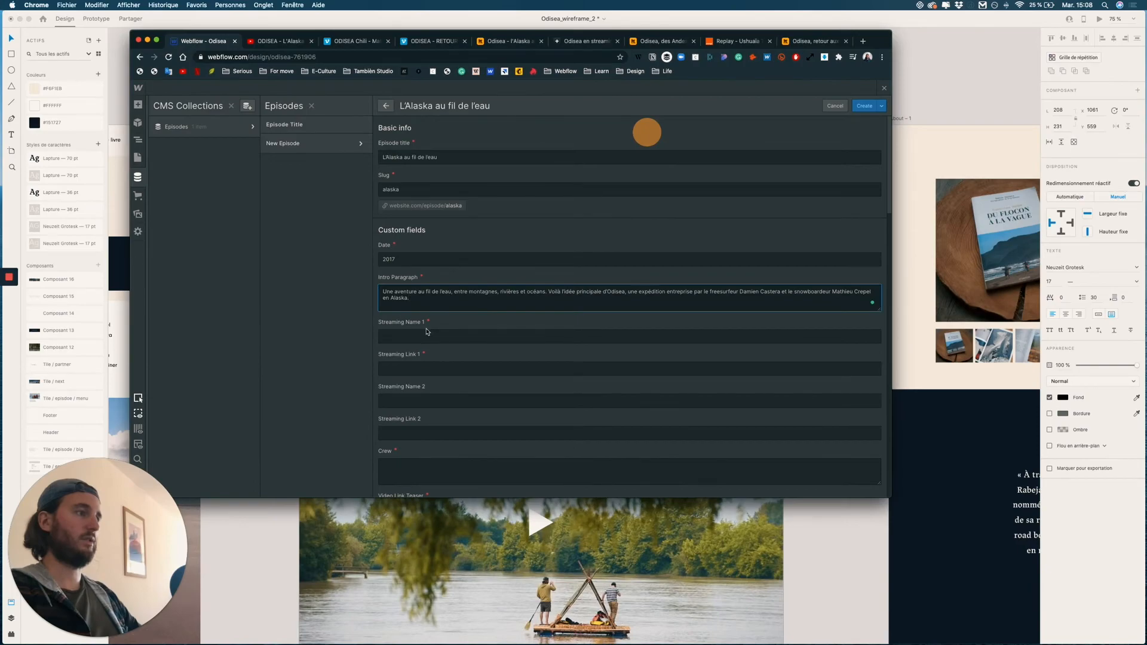
key(super+Tab)
key(super+c)
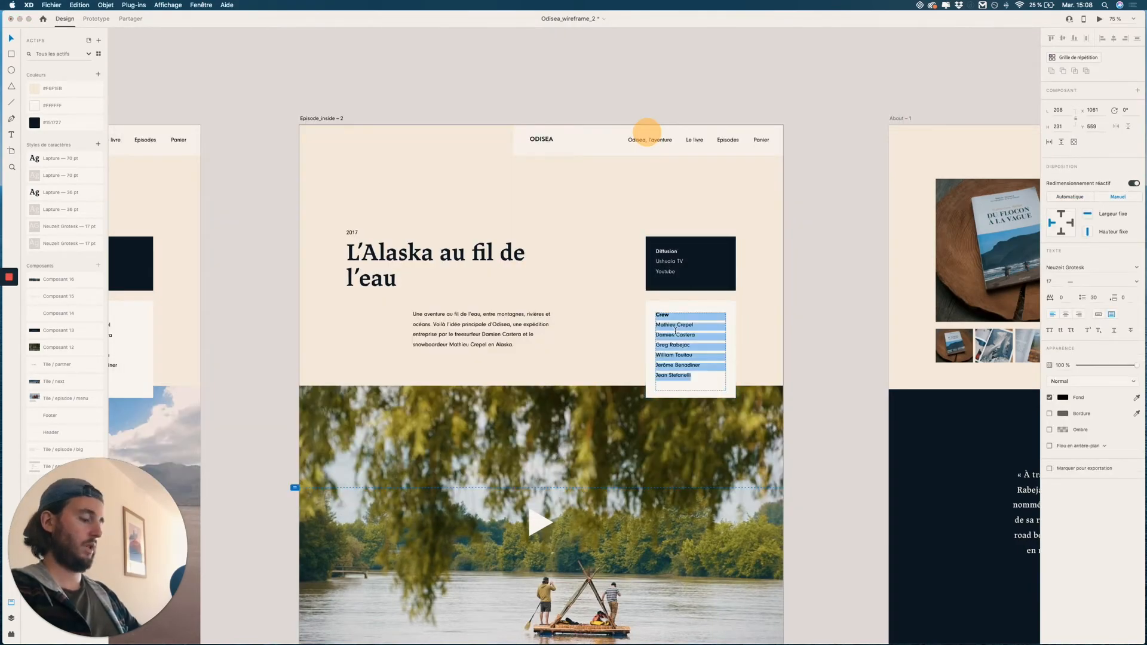
Paste the crew list into the Webflow episode's Crew field and remove its heading line
key(super+Tab)
click(423, 465)
key(super+v)
double_click(389, 466)
key(BackSpace)
key(Delete)
Set Streaming Link 1 to the Molotov page URL for the Alaska episode and Streaming Name 1 to "Molotov"
click(428, 333)
key(super+Tab)
key(super+Tab)
click(510, 40)
key(super+l)
key(super+c)
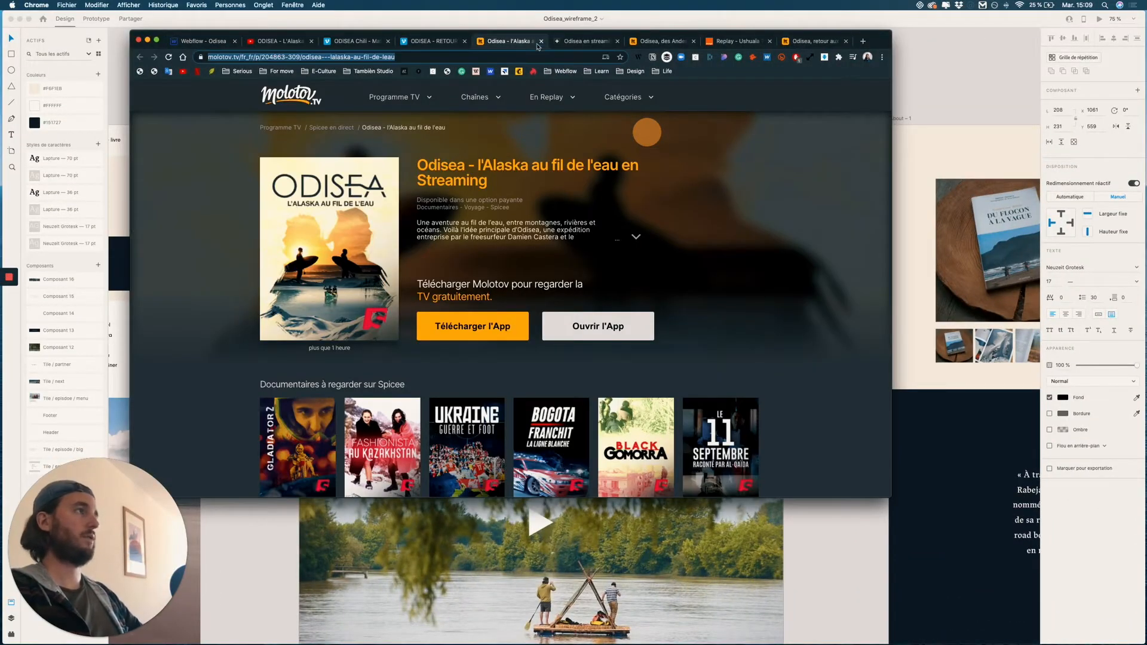
click(541, 41)
click(468, 362)
key(super+v)
click(428, 325)
text(Molotov)
Fill Video Link Teaser with the YouTube URL of the Alaska episode's trailer
key(Tab)
key(Tab)
key(Tab)
key(Tab)
key(Tab)
key(ctrl+Tab)
key(ctrl+shift+Tab)
key(Tab)
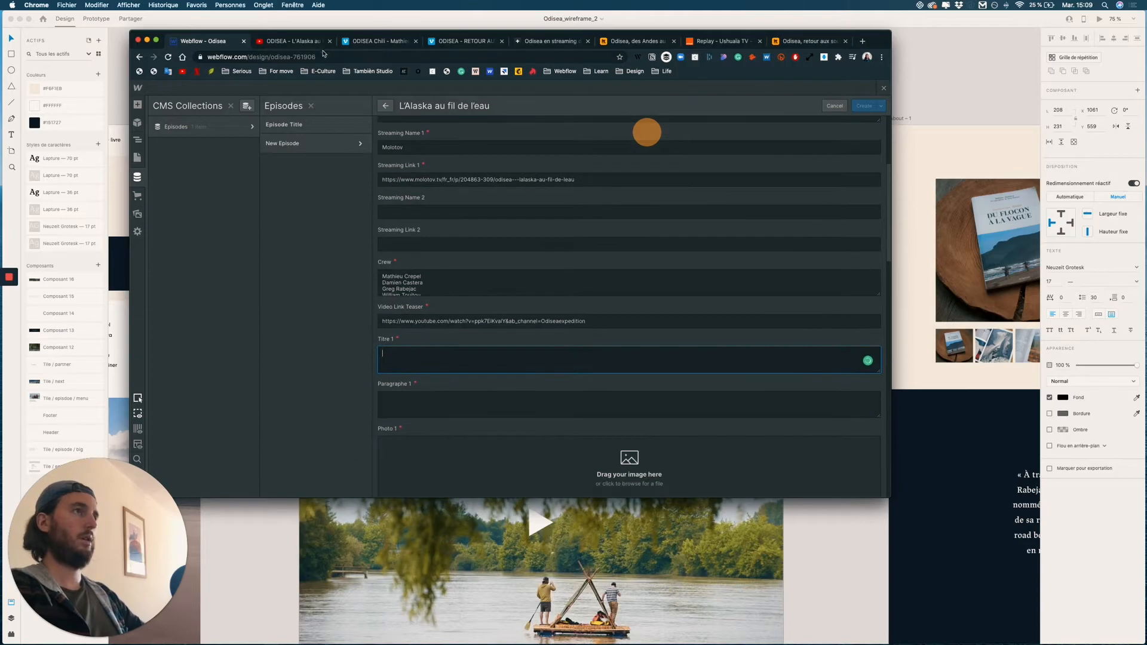
Copy the dark section's heading and paragraph from the XD Alaska artboard into Titre 1 and Paragraphe 1
key(super+Tab)
key(super+c)
key(super+Tab)
key(super+v)
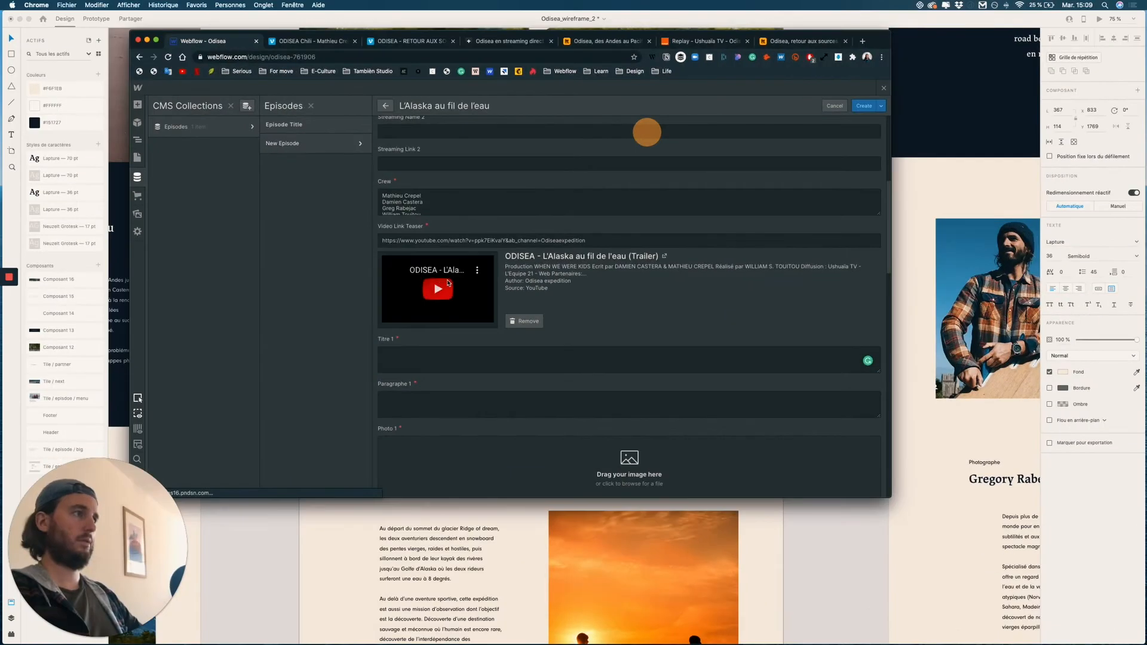
click(448, 352)
key(super+Tab)
key(super+c)
key(super+Tab)
key(super+v)
Upload a photo from the Odisea_ressources folder as the episode's Photo 1
click(629, 418)
click(502, 73)
click(493, 116)
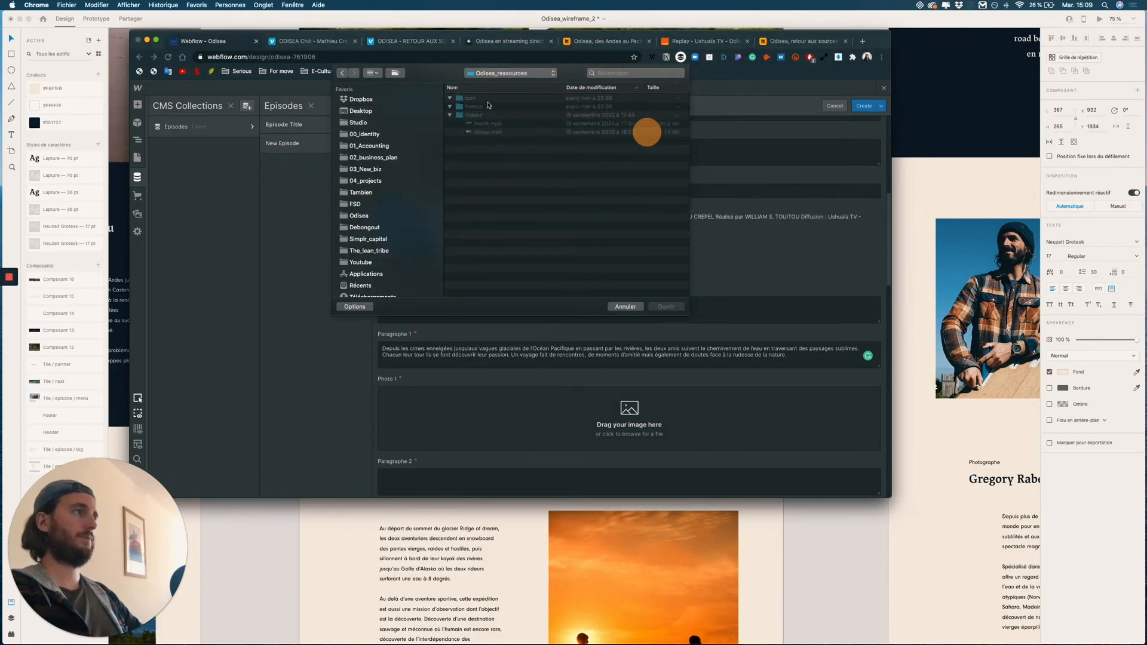
double_click(495, 122)
Copy the text beside the sunset photo from the XD artboard into Paragraphe 2
click(500, 365)
key(super+Tab)
key(super+c)
key(super+Tab)
key(super+v)
Upload 25DSC_0203.jpg as the image following Paragraphe 2
click(629, 427)
click(486, 106)
click(657, 306)
Check the XD layout and preview the pictures in the Photos folder to find the one for Image 3
key(super+Tab)
key(super+Tab)
click(629, 430)
click(500, 123)
key(space)
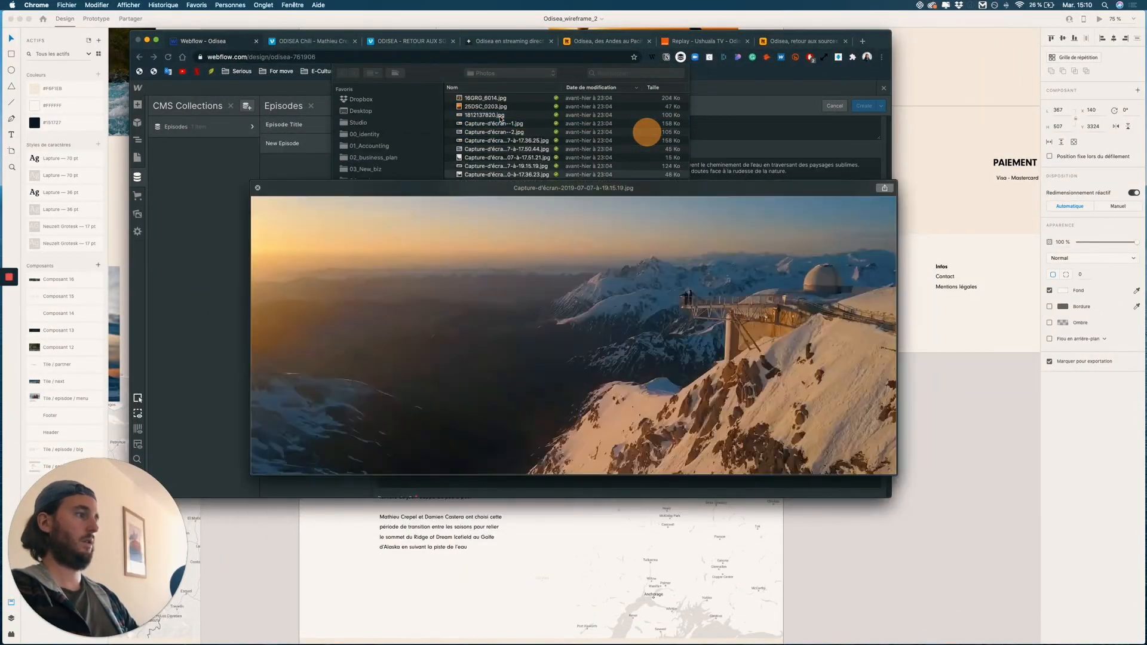
key(Down)
key(Down)
key(Down)
key(Down)
key(Down)
key(Down)
key(Down)
key(Down)
key(Down)
key(Down)
key(Down)
key(Down)
key(Down)
key(Down)
key(Down)
key(Down)
key(Down)
key(Down)
key(Down)
key(Down)
key(Down)
key(Down)
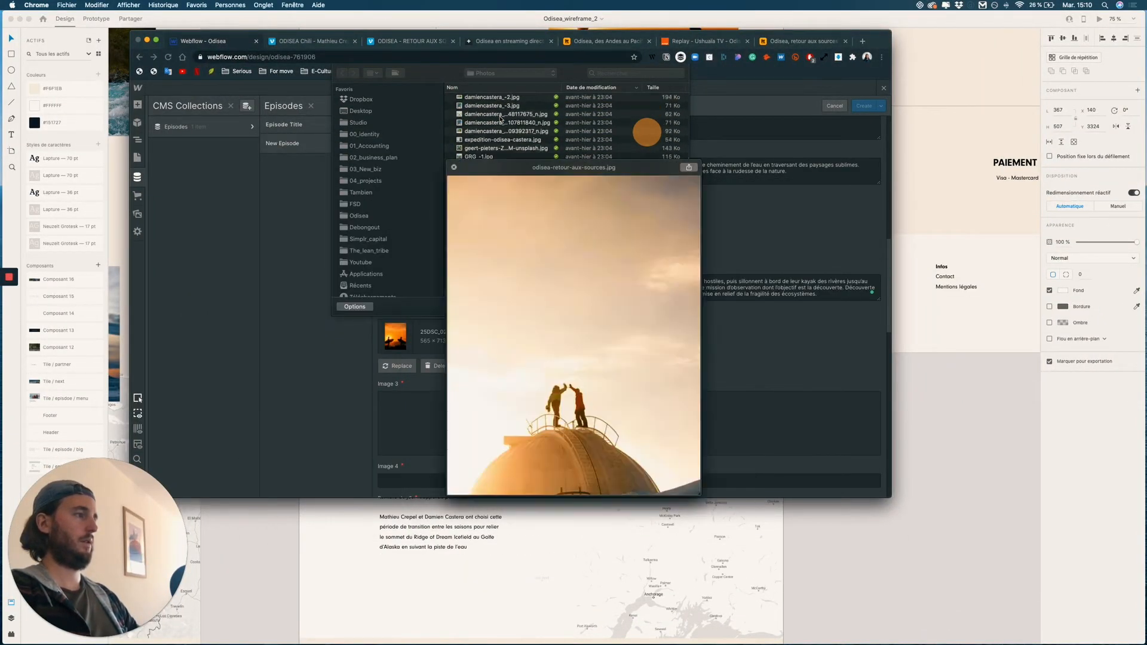
key(space)
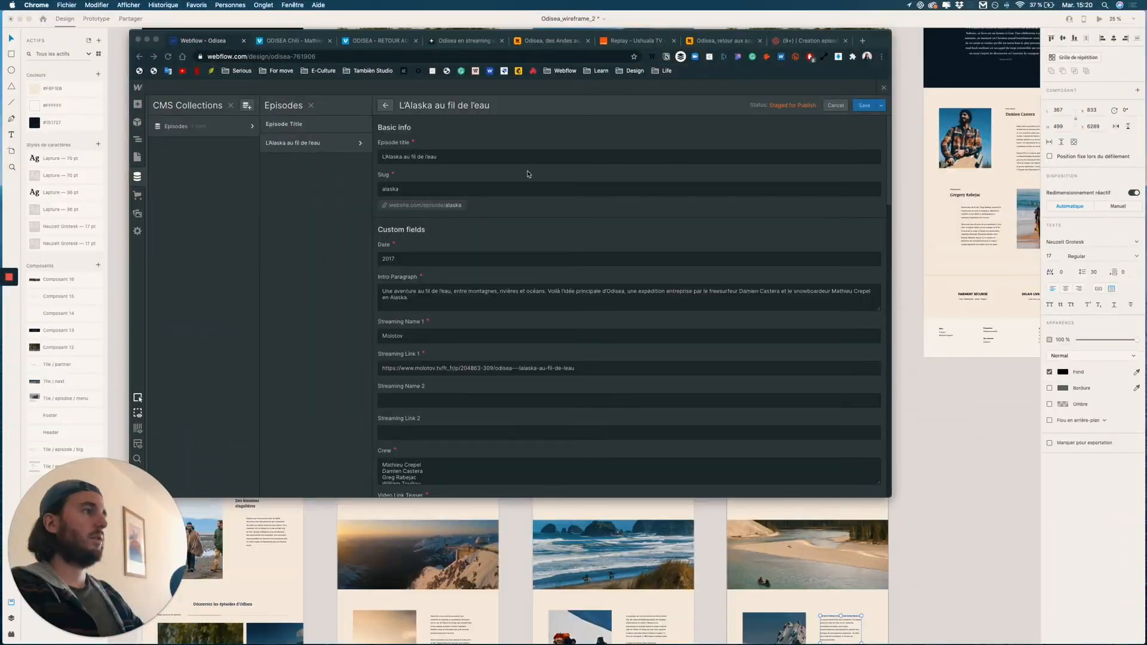
Review all filled-in fields of the "L'Alaska au fil de l'eau" episode from top to bottom
scroll(528, 174, down, 20)
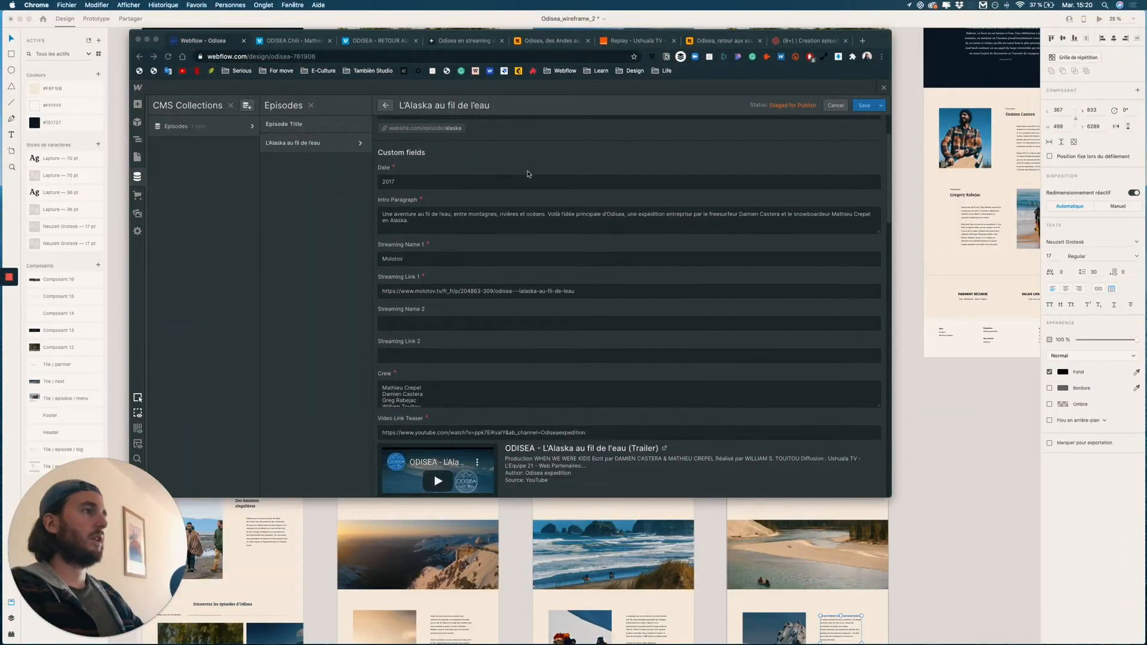
scroll(527, 173, down, 15)
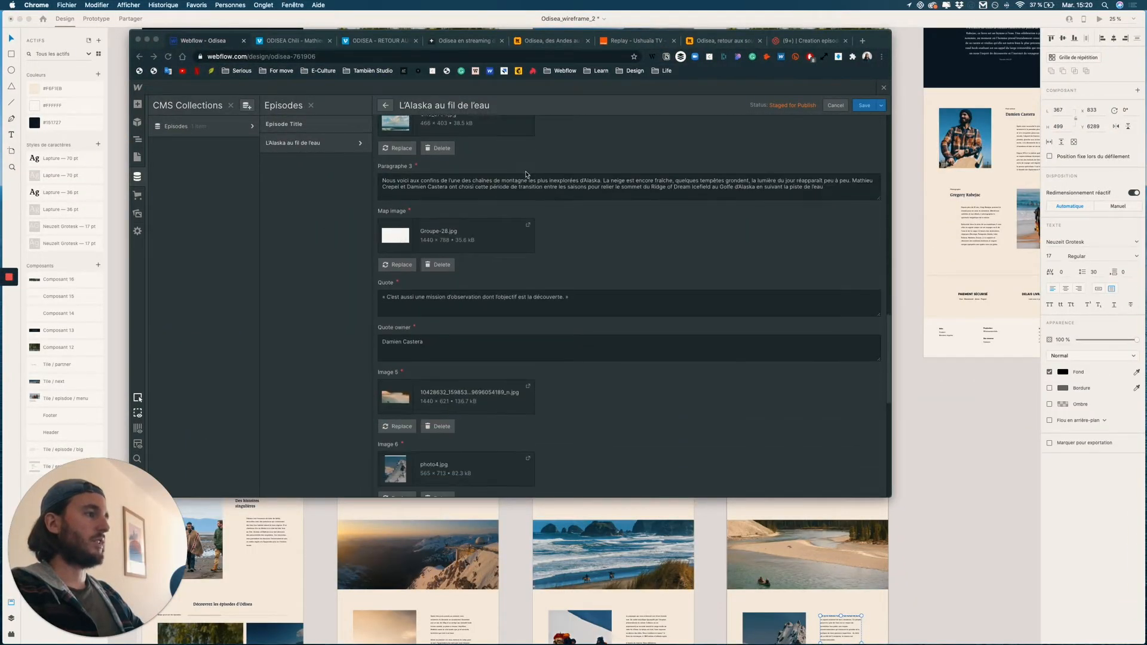
scroll(525, 175, up, 20)
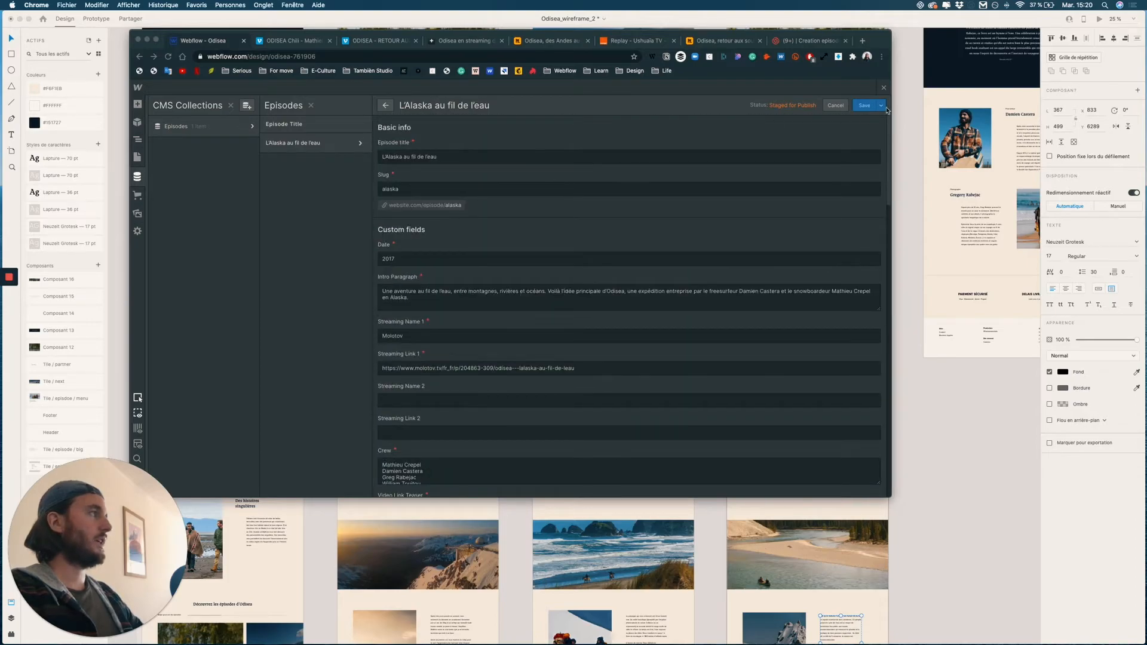
Save the completed "L'Alaska au fil de l'eau" episode in the Episodes collection
click(864, 110)
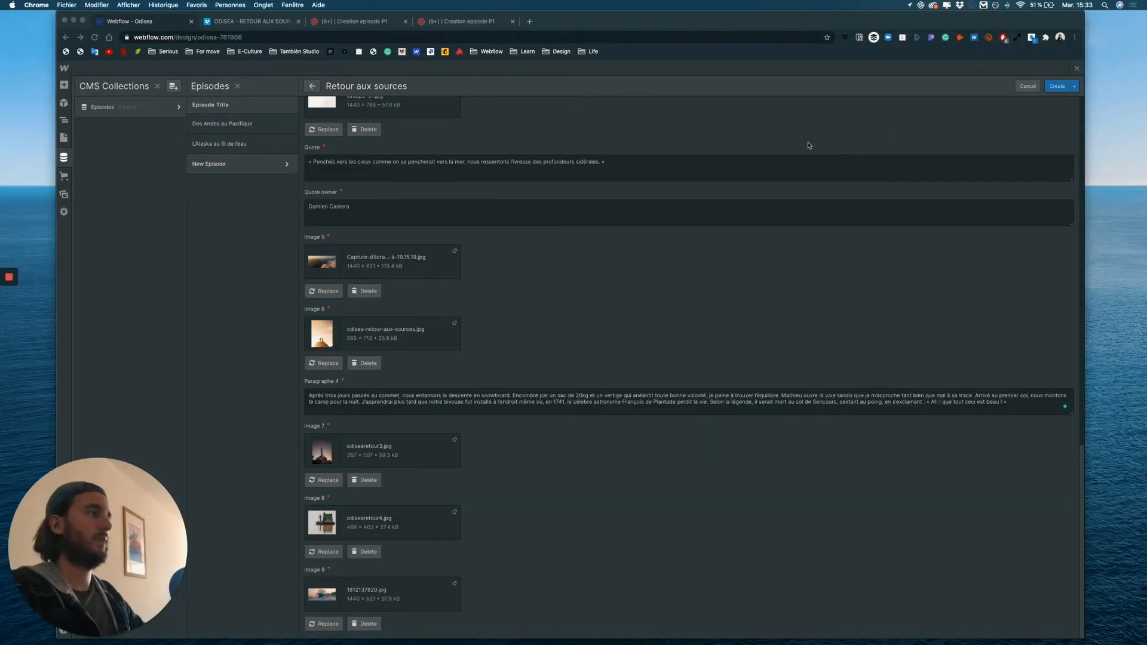
Check the filled-in fields of the "Retour aux sources" episode and create it in the Episodes collection
click(966, 113)
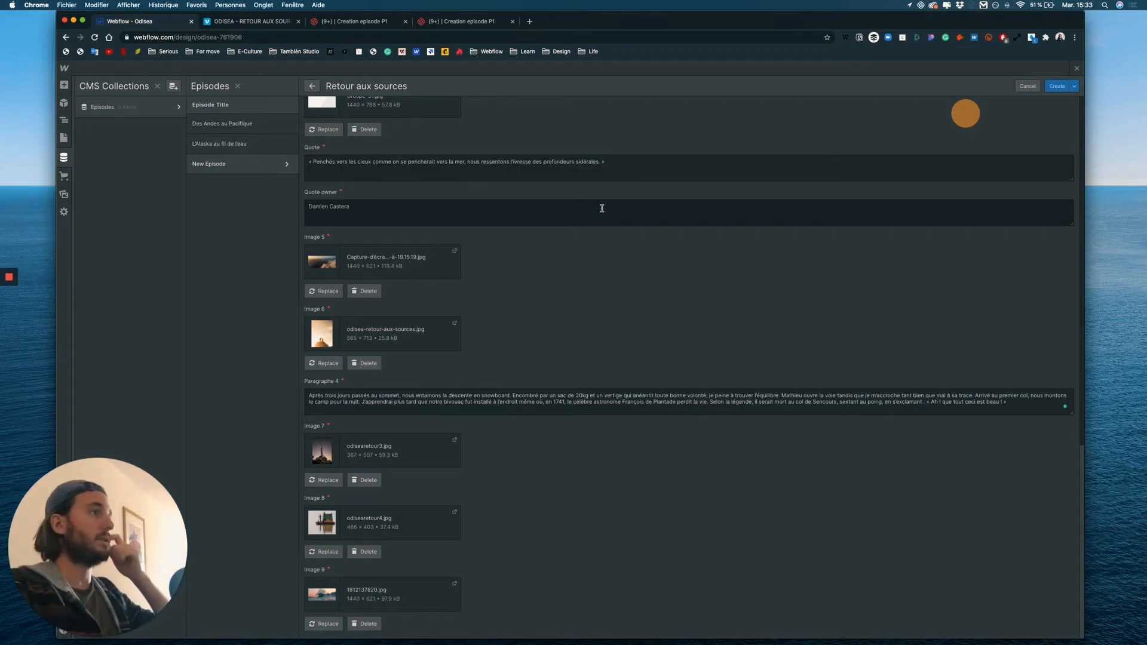
scroll(603, 203, up, 15)
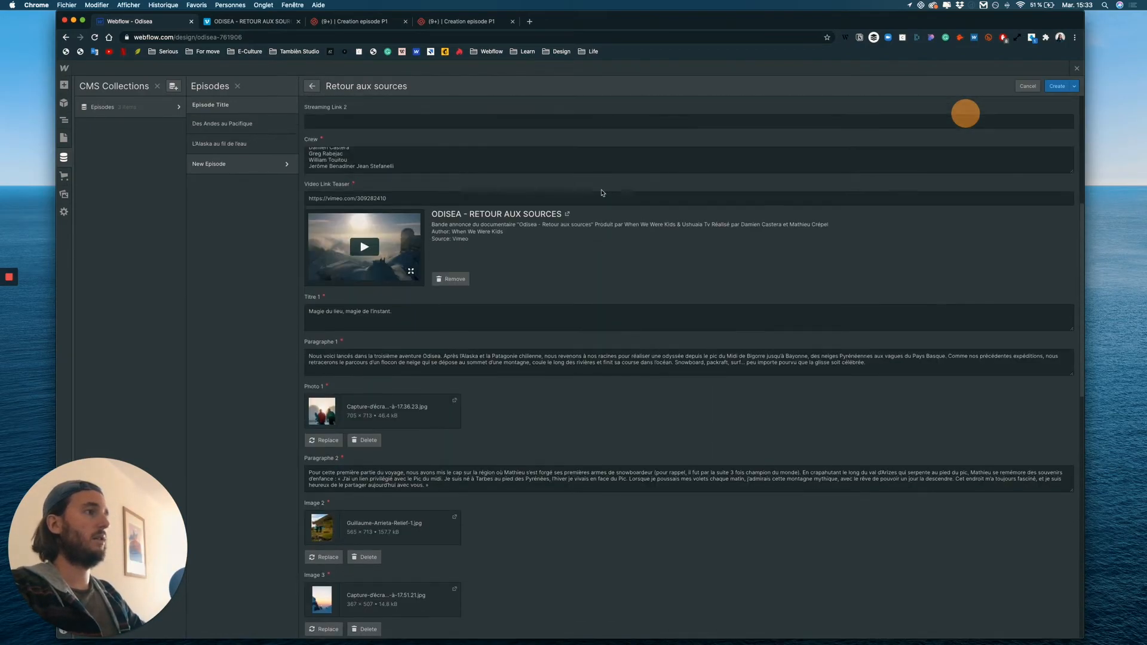
key(super+Return)
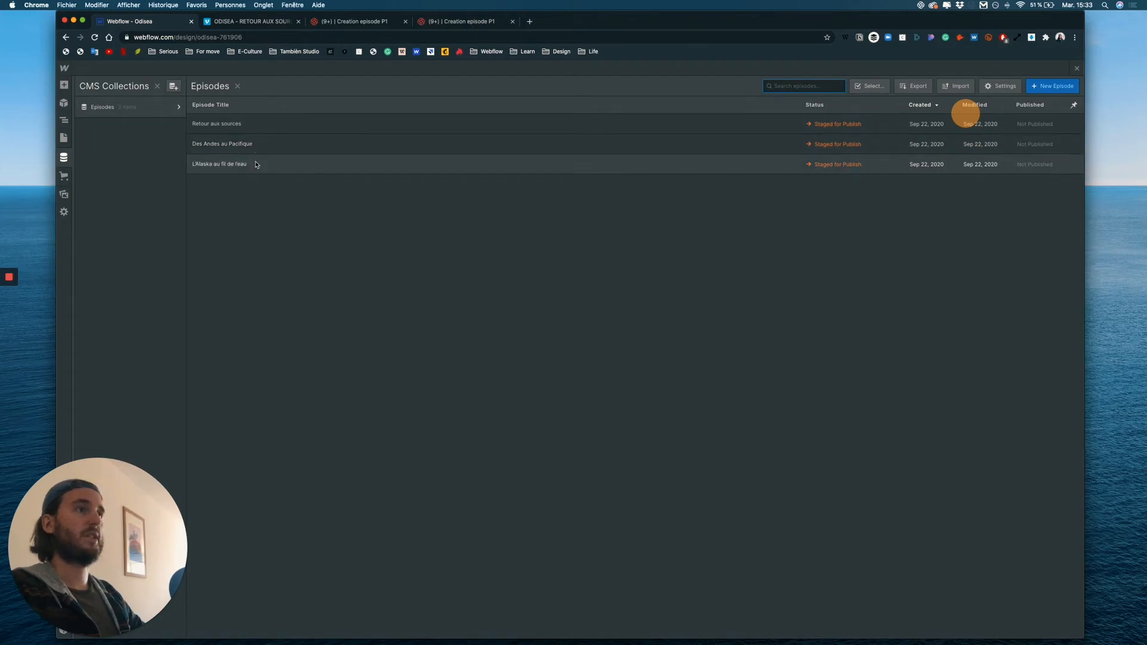
Open the Style Guide page on the canvas to view its light and dark heading, paragraph and link styles
click(63, 138)
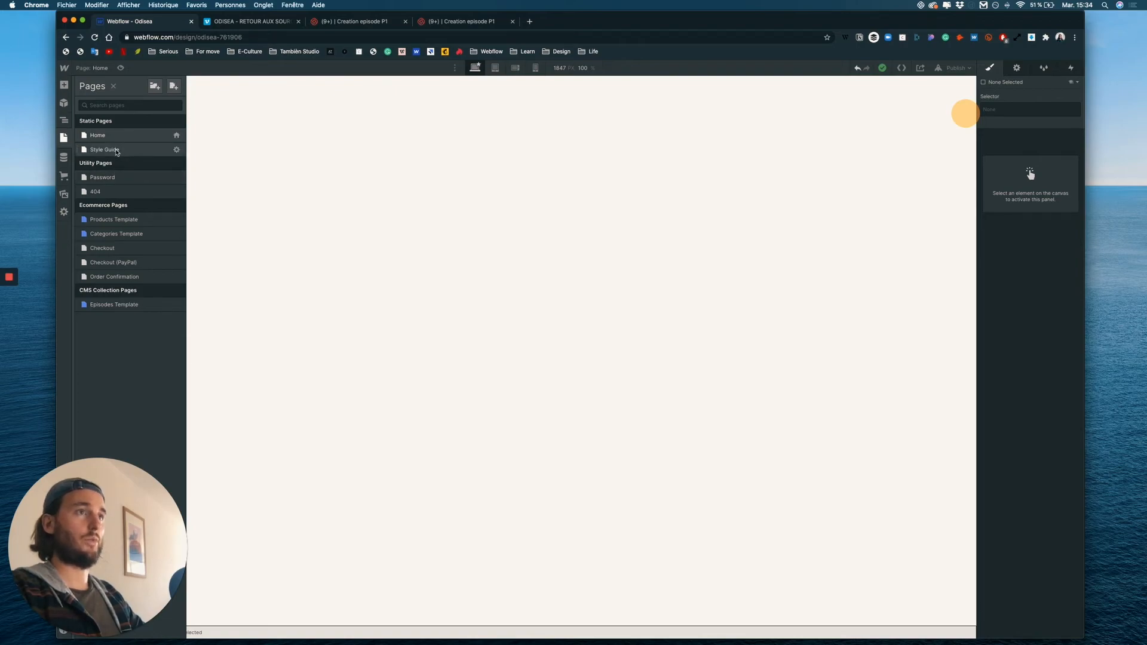
click(108, 149)
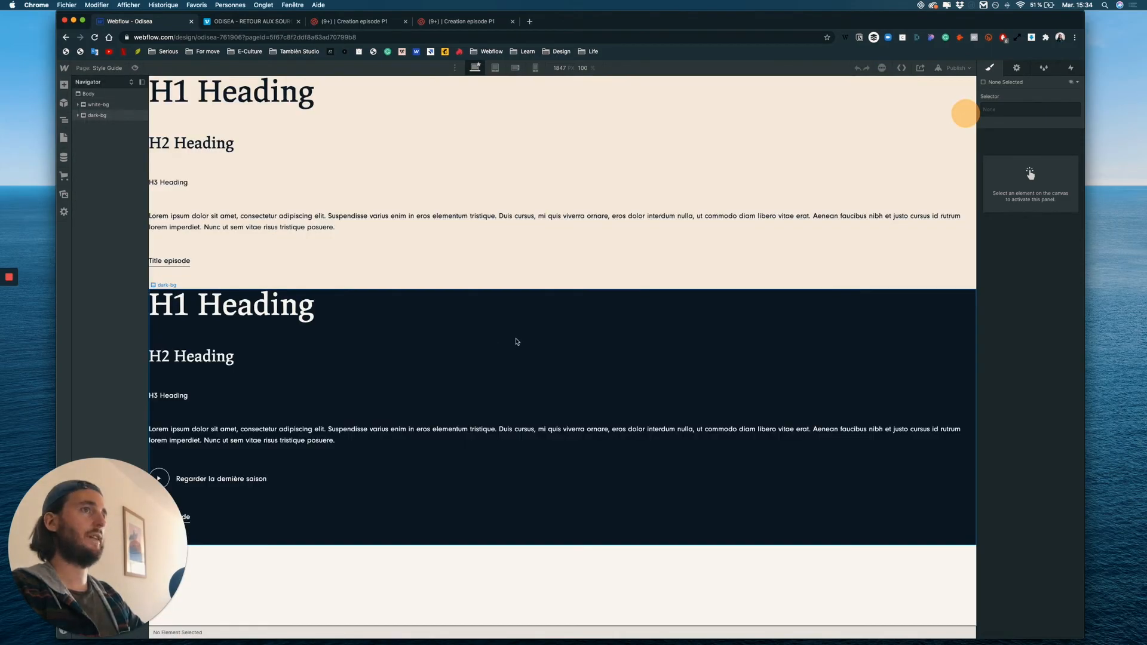
click(142, 530)
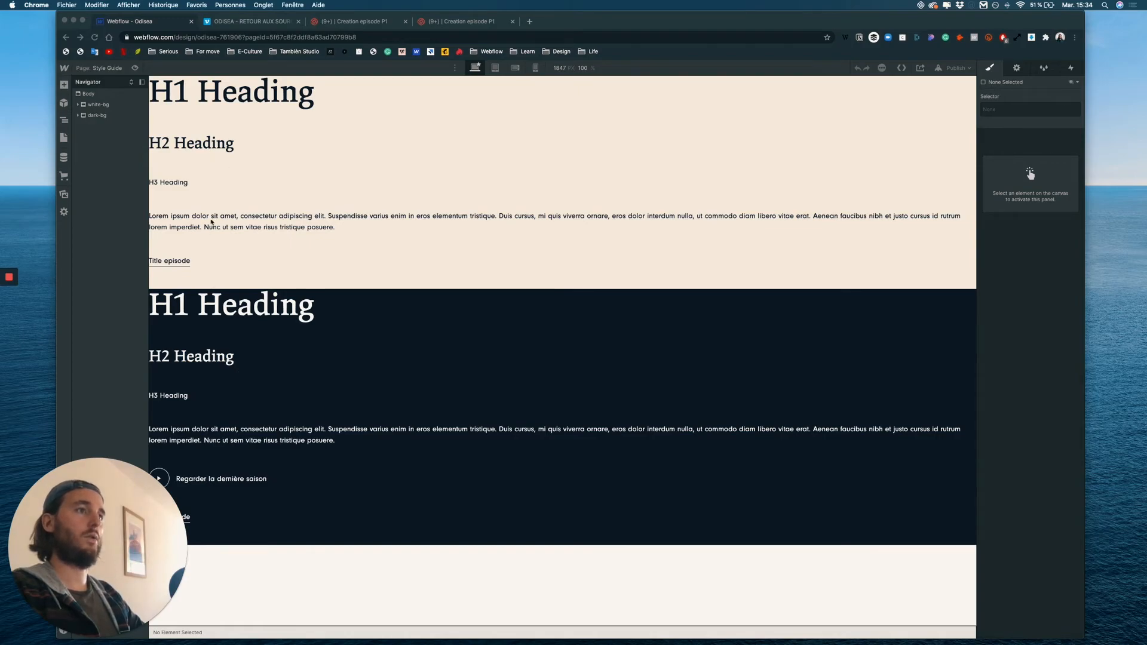
Look over the site's page list and CMS collections, and return to the Style Guide canvas with the dark-bg section selected
click(64, 139)
click(64, 138)
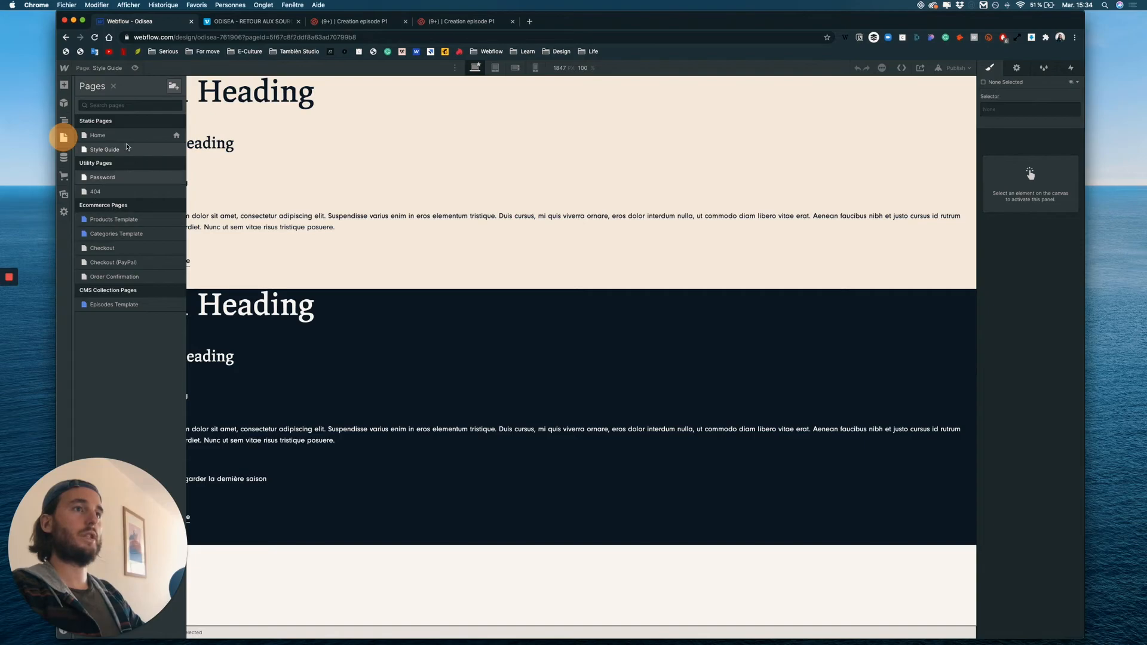
click(64, 157)
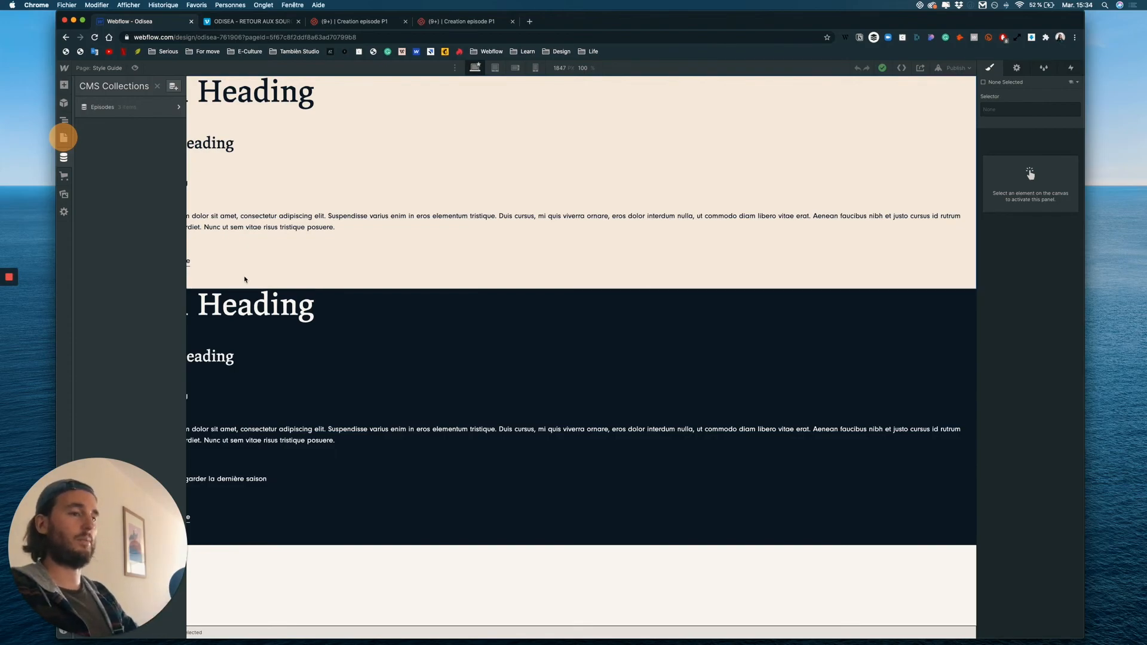
click(281, 310)
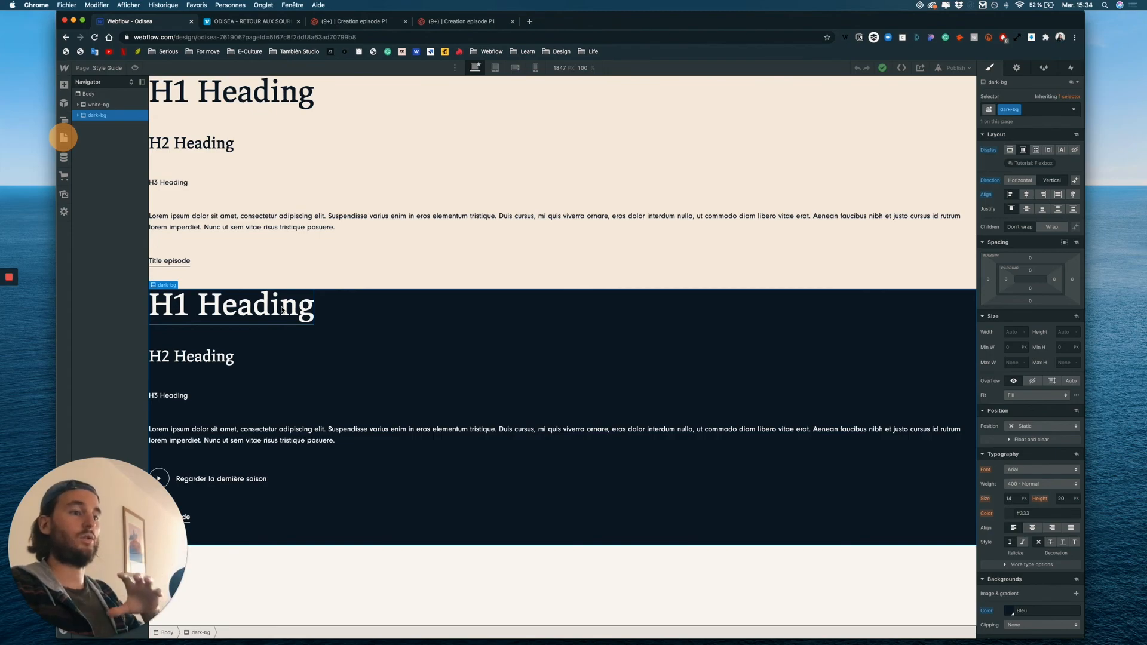